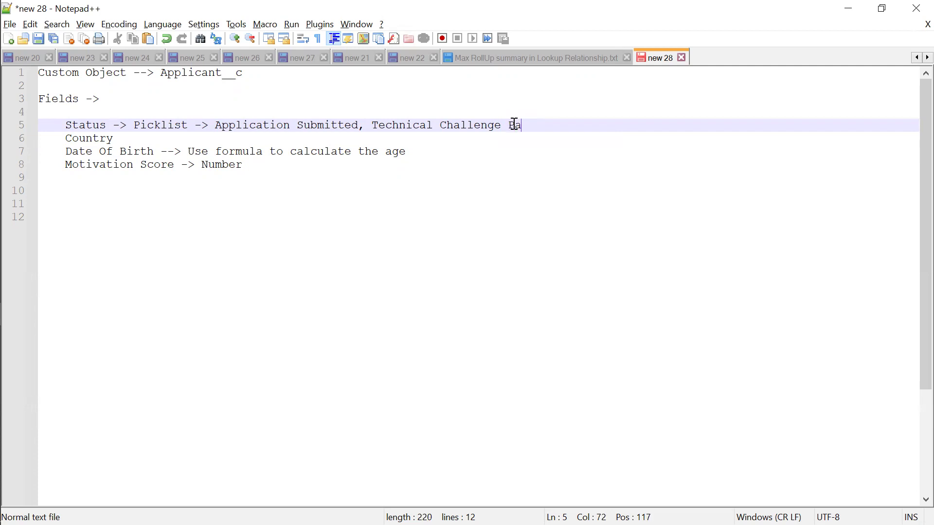
Step: Complete the value "Technical Challenge Passed," in the Status picklist line
key("BackSpace")
type(",")
left_click(505, 175)
Step: Check the selection phases in the take-home project PDF in Chrome, and add "Culture Fit Online Test," to the Status picklist line in Notepad++
key("alt+Tab")
key("alt+Tab")
key("alt+Tab")
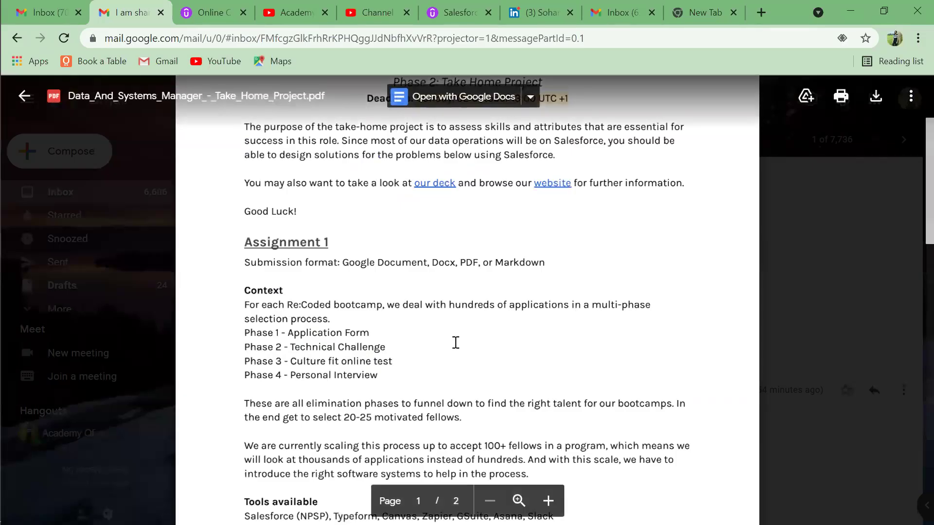
key("alt+Tab")
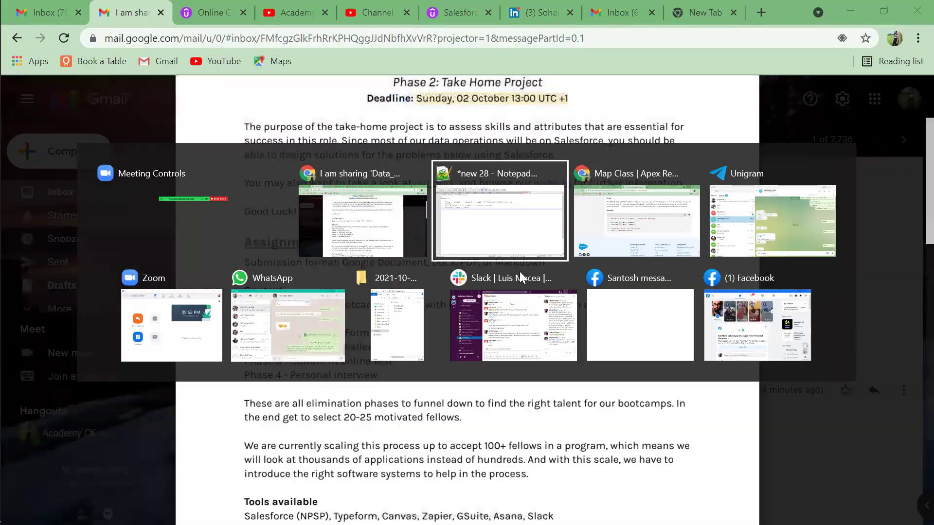
left_click(574, 126)
type("Culture Fit ")
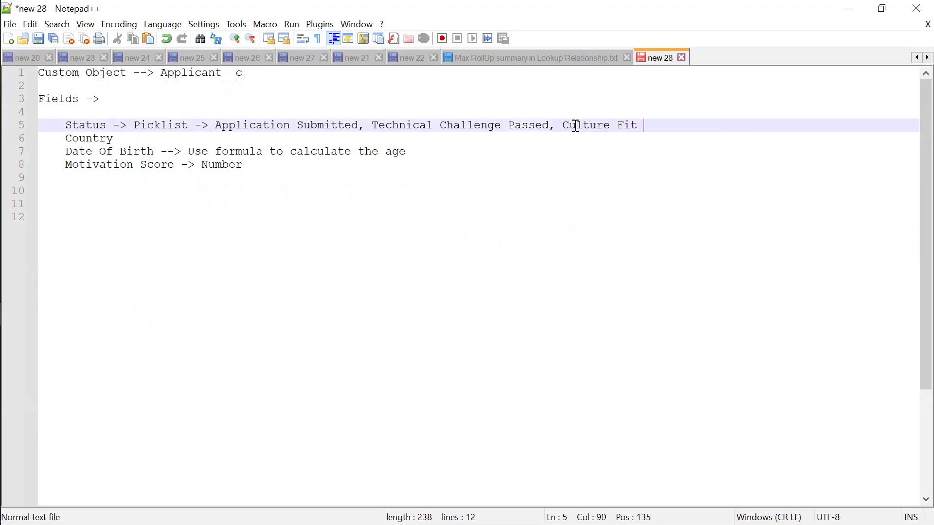
type("Online")
key("BackSpace")
key("BackSpace")
key("BackSpace")
type("ne Test,")
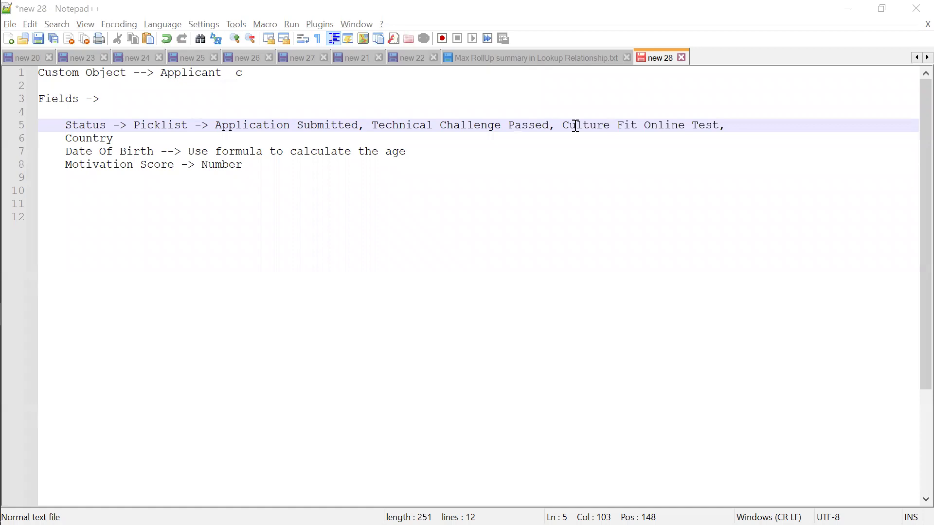
Step: Recheck the phases in the project PDF and append "Passed" to the Culture Fit Online Test value in the Notepad++ notes
key("alt+Tab")
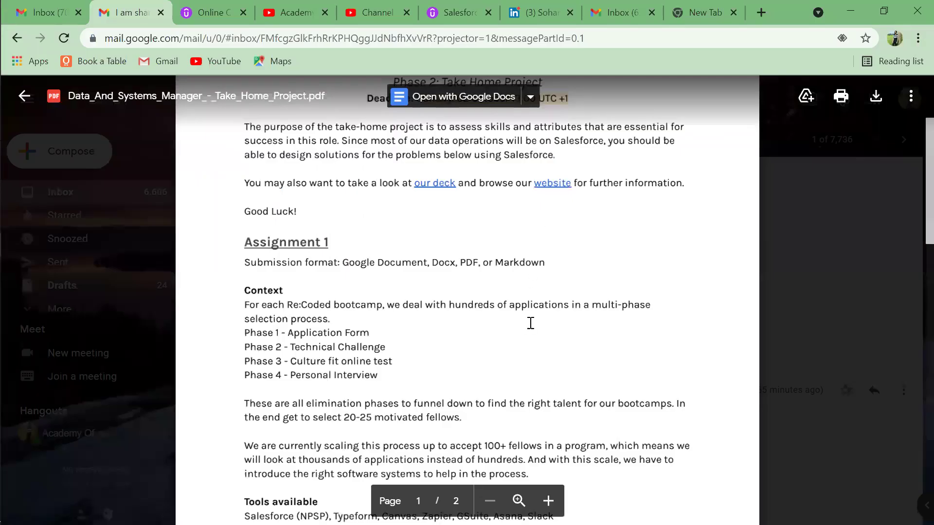
key("alt+Tab")
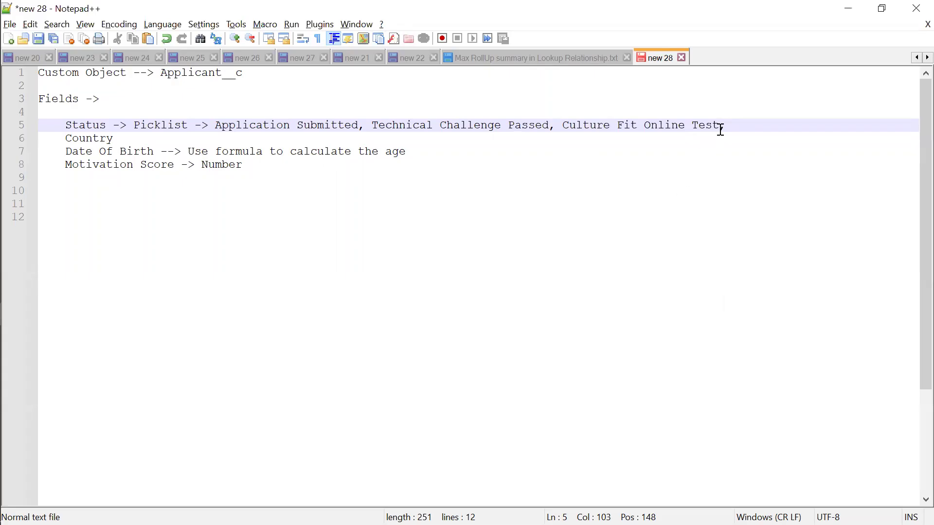
left_click(718, 129)
key("shift+Left")
type("Pa")
key("BackSpace")
key("BackSpace")
type("Passed")
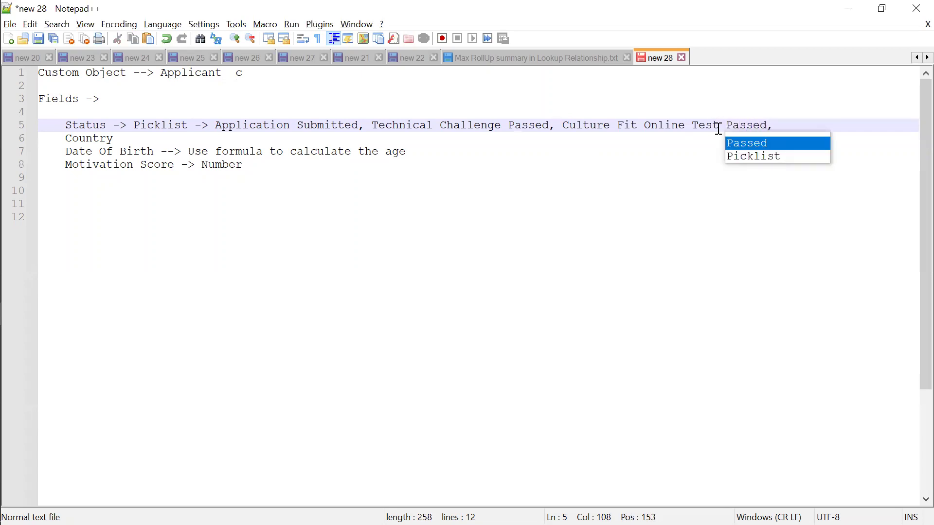
Step: Add "Personal Interview Passed" and "Hired" to the end of the Status picklist values
key("Right")
type("Pecson")
key("BackSpace")
key("BackSpace")
key("BackSpace")
key("BackSpace")
type("rsno")
key("BackSpace")
key("BackSpace")
type("onal ")
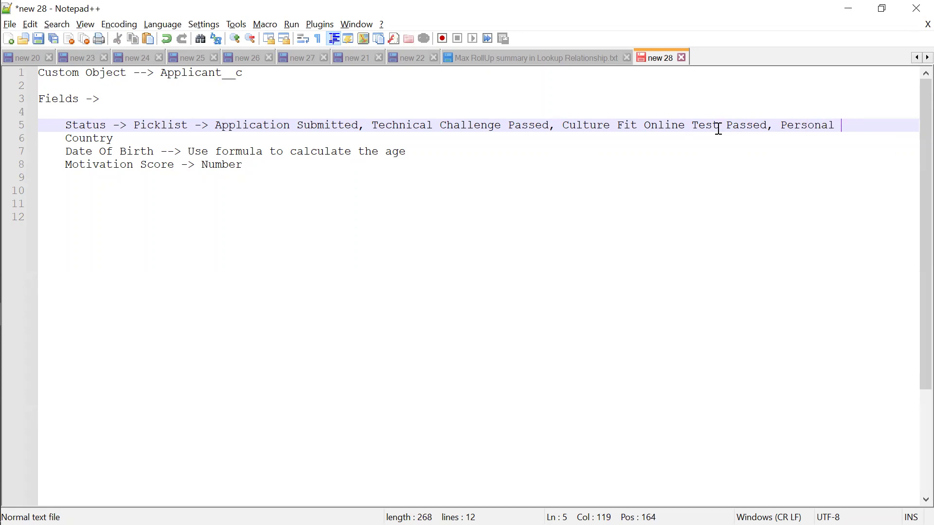
type("Interview,")
key("BackSpace")
type("P")
key("BackSpace")
type("Passed, ")
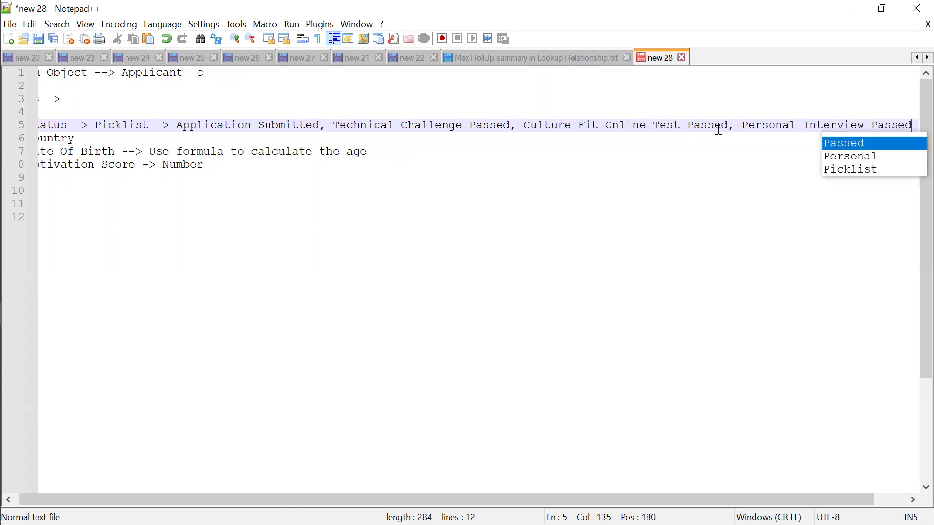
type("Hired")
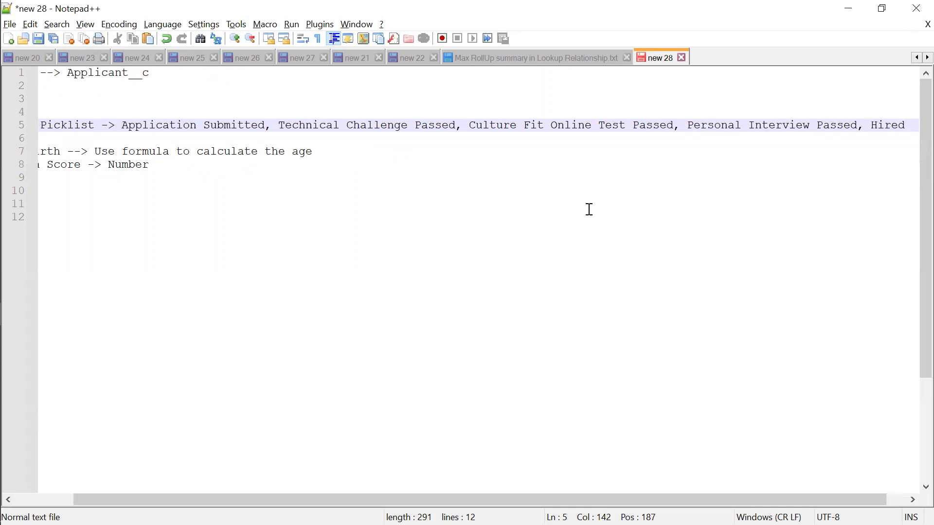
scroll(583, 195, "left", 3)
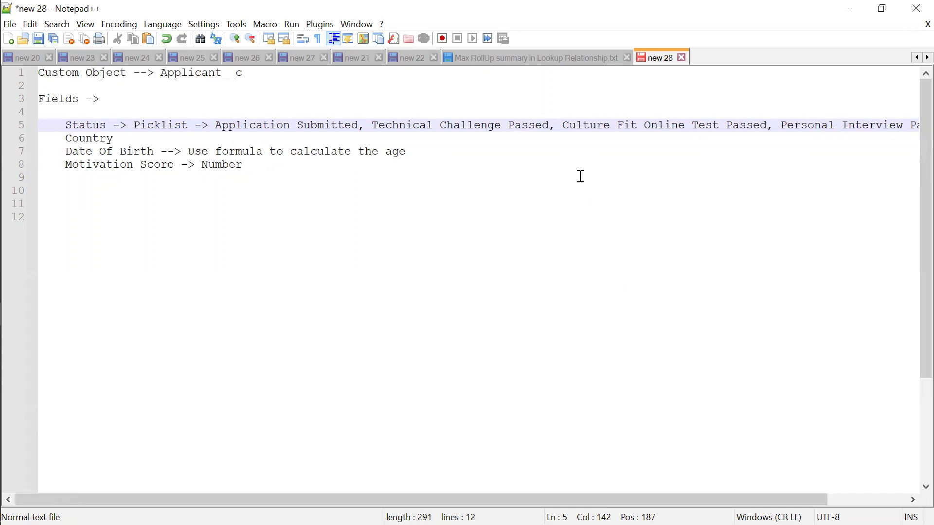
Step: Add the heading "Flow ->" on line 11 and start an indented item numbered "1." two lines below it
left_click(349, 200)
key("Tab")
key("BackSpace")
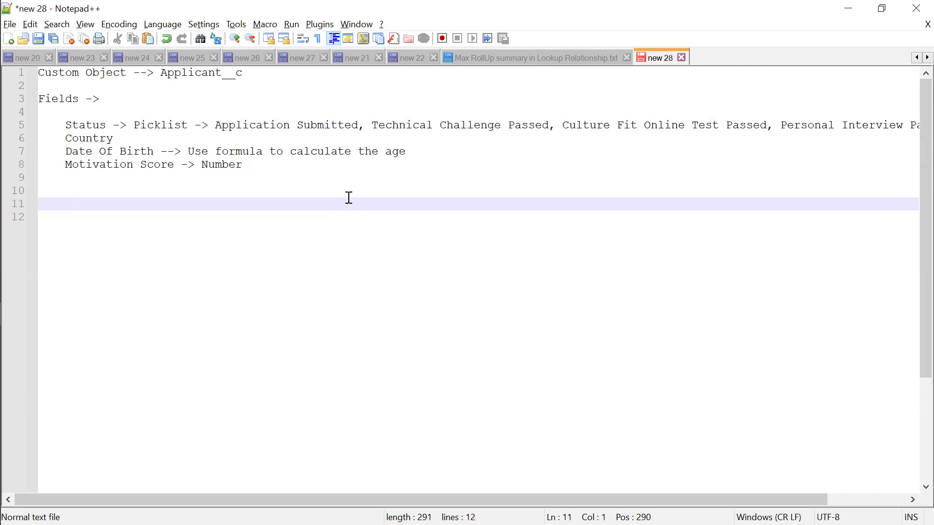
type("Flow ->")
key("Return")
key("Return")
type("1.")
key("Tab")
key("BackSpace")
key("BackSpace")
type(".")
key("Tab")
key("Tab")
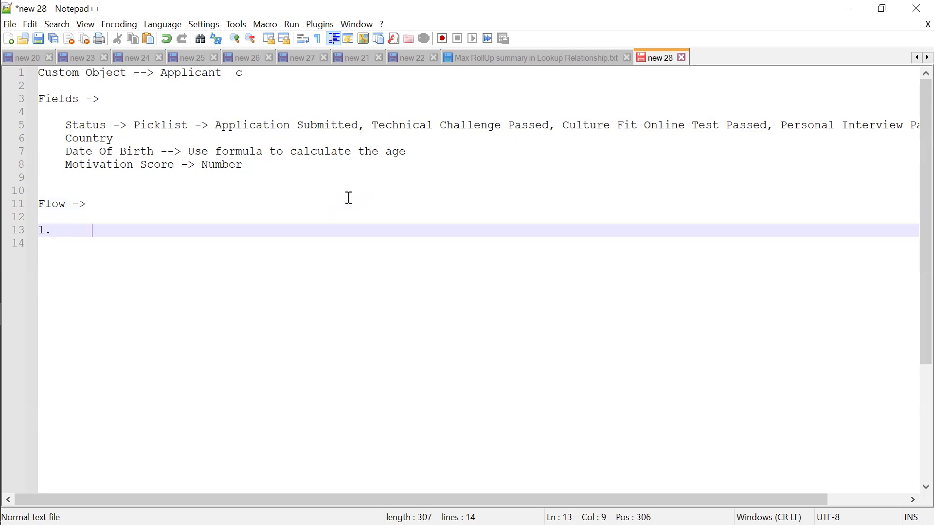
Step: Write "Status = Application Submitted." as flow item 1, reusing the value from the Status picklist line
type("Stat")
key("BackSpace")
key("BackSpace")
type("atus")
key("BackSpace")
key("BackSpace")
type("us ")
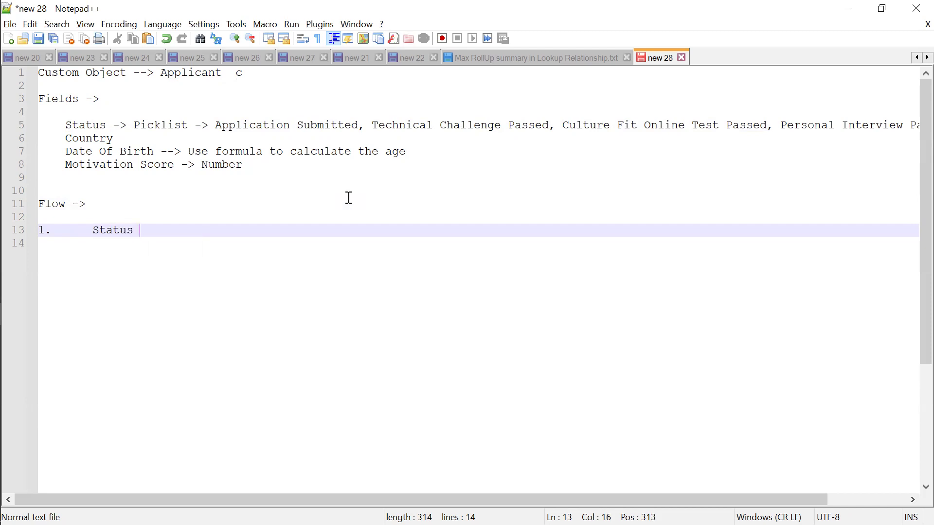
type("=")
double_click(284, 126)
left_click(284, 126)
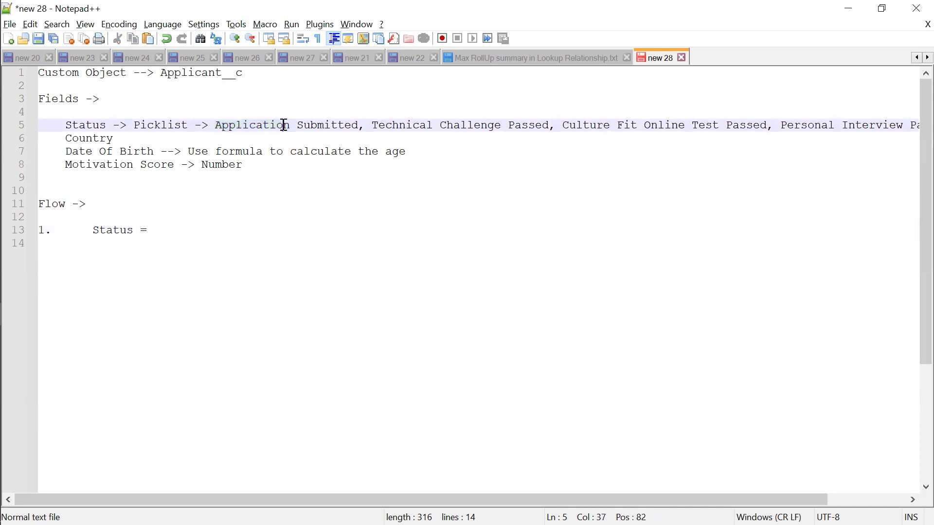
left_click_drag(215, 125, 361, 124)
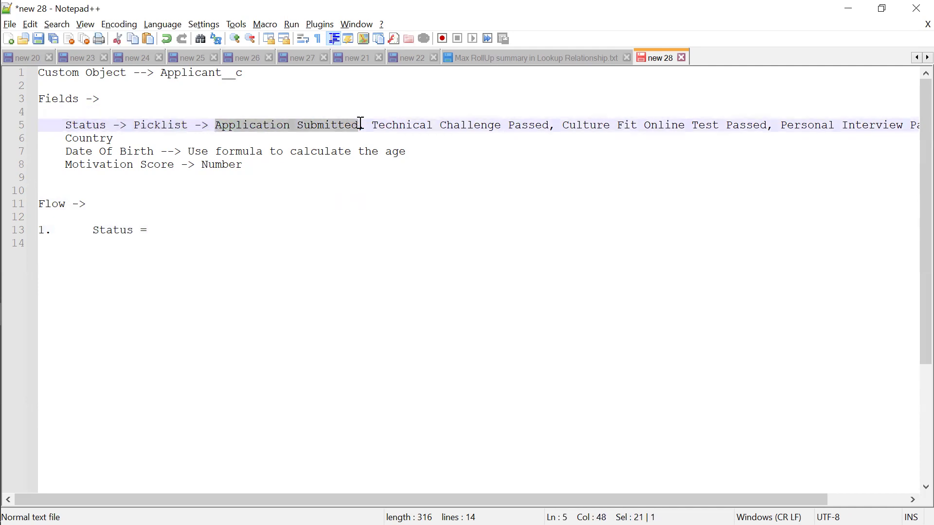
key("ctrl+c")
left_click(327, 241)
key("ctrl+v")
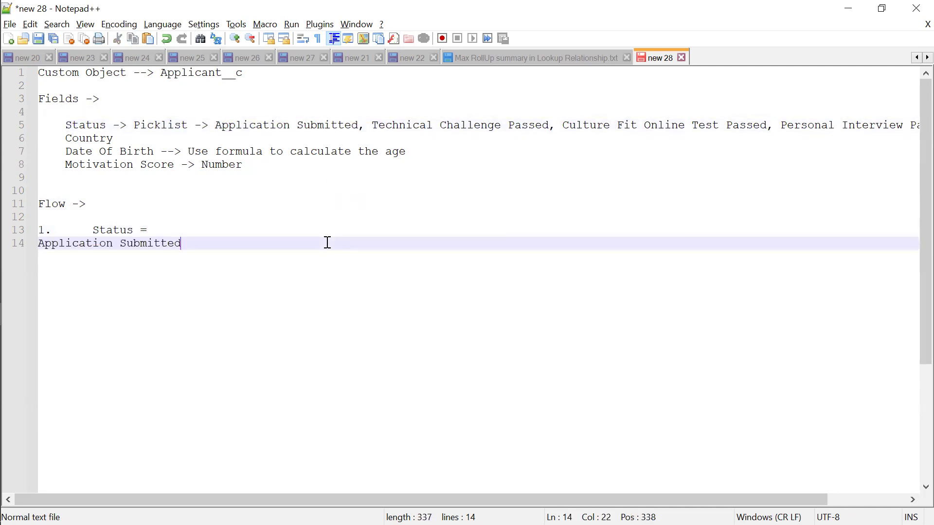
key("ctrl+z")
left_click(324, 229)
key("ctrl+v")
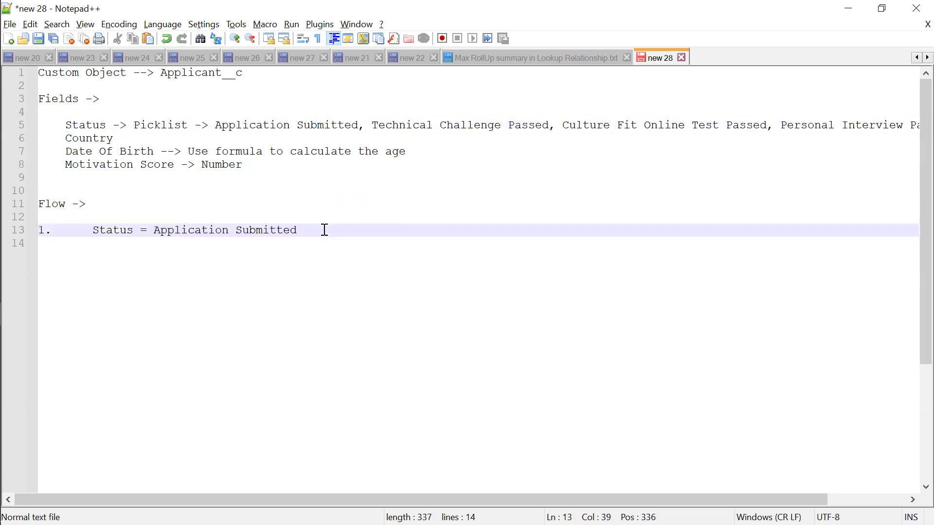
type(".")
Step: Add an aligned line "Motivation Score = 0." under the status of flow item 1, reusing the field name from the Fields list
key("Return")
key("Tab")
key("Tab")
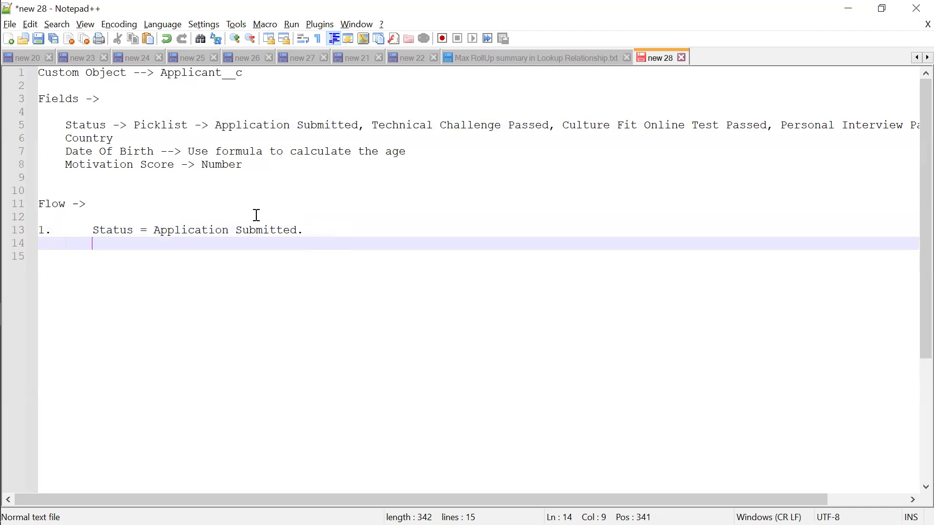
left_click_drag(65, 139, 126, 139)
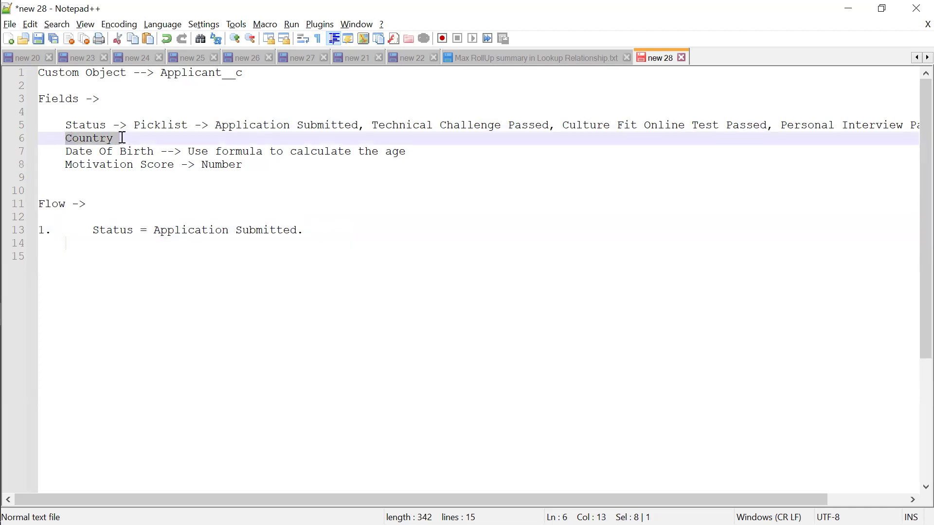
left_click(143, 253)
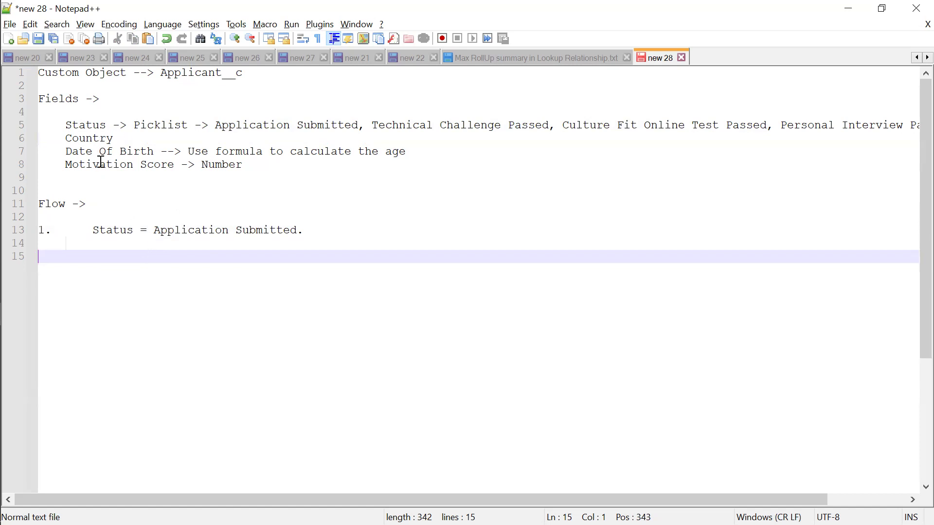
left_click_drag(69, 167, 177, 171)
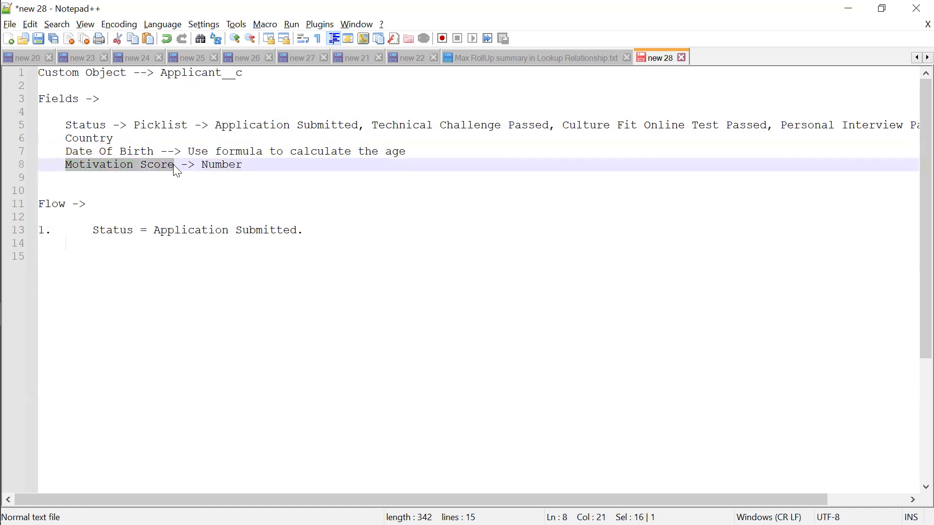
left_click(140, 257)
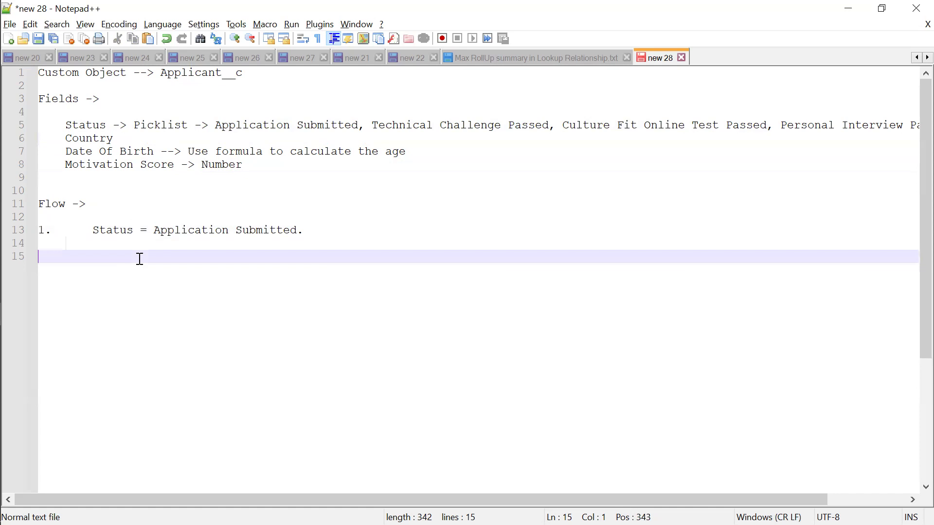
left_click(135, 245)
key("ctrl+v")
type("= 0")
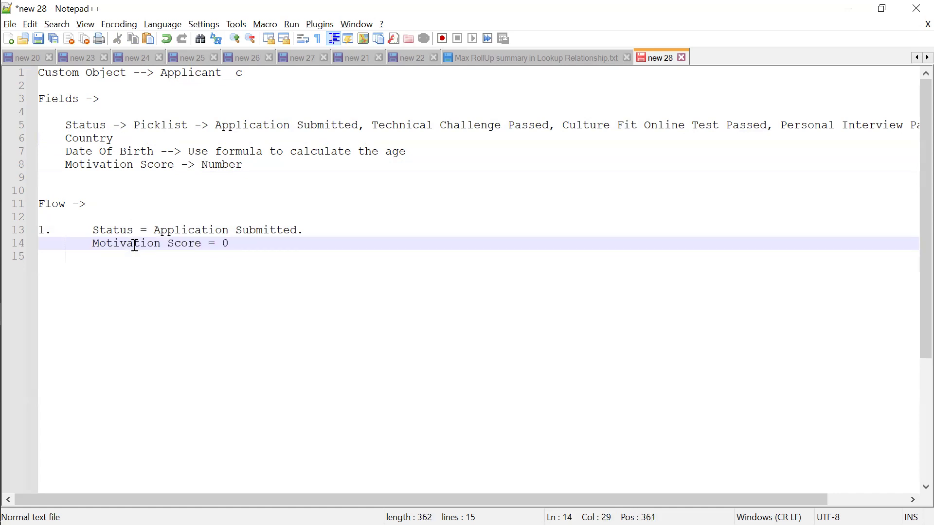
type(".")
Step: Start an indented rule on line 16 with "Whenver ->" followed by a copy of "Status = Application Submitted."
left_click(257, 261)
key("Return")
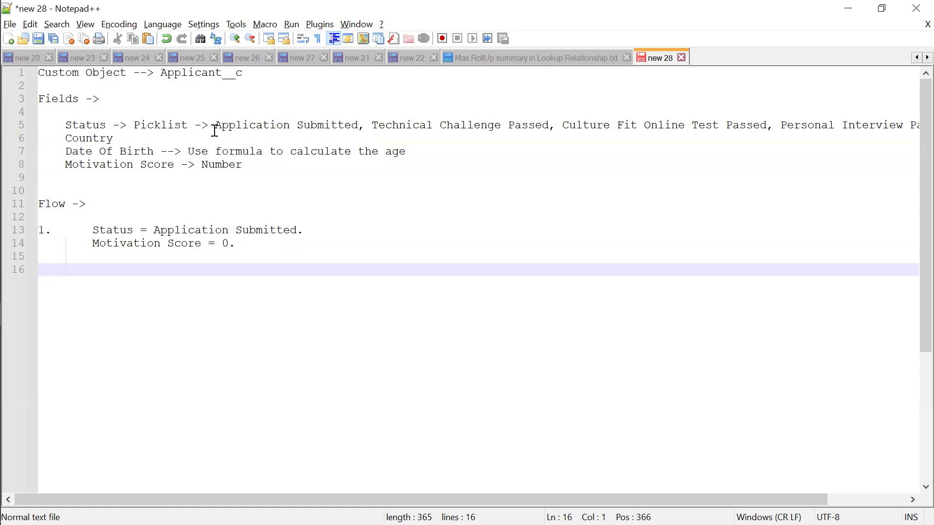
type("``")
key("BackSpace")
key("BackSpace")
key("Tab")
key("Tab")
type("Whenver ->")
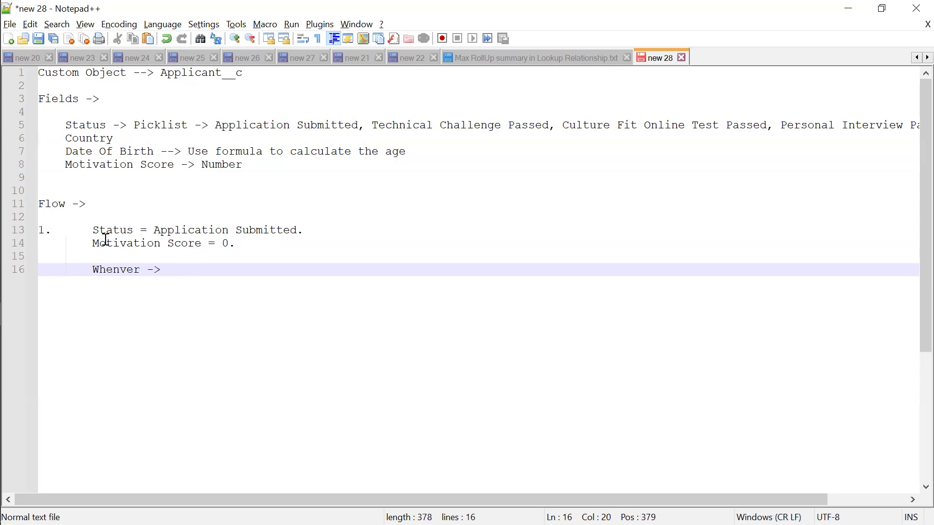
left_click_drag(92, 229, 303, 236)
key("ctrl+c")
left_click(273, 269)
key("ctrl+v")
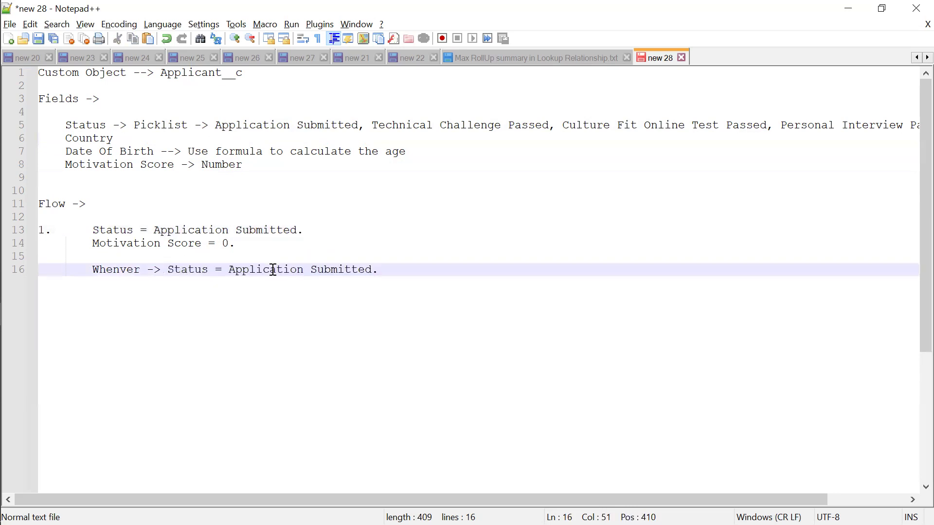
Step: Extend the rule with "-> Create a Record of Technical Challenge.", checking the phase name in the project PDF
type("-> Y")
key("BackSpace")
type("Create a Record ")
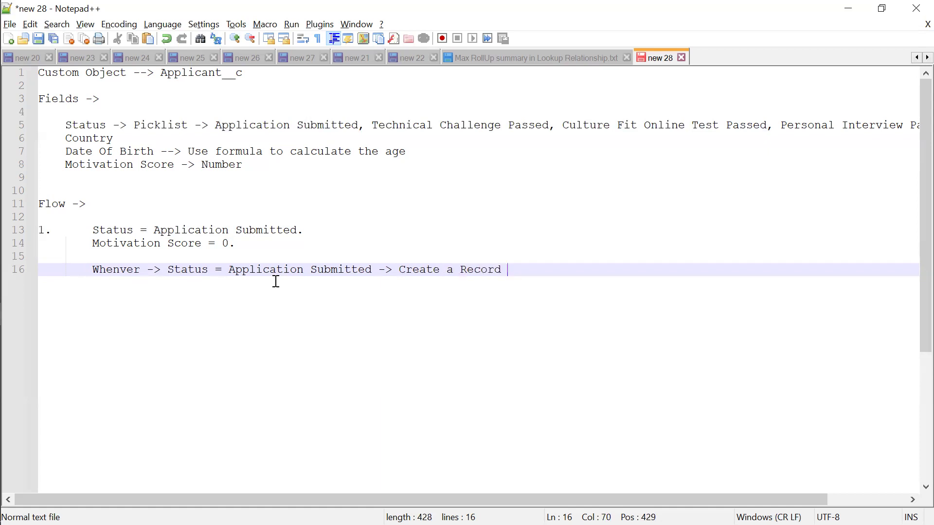
type("of Technical")
key("alt+Tab")
key("alt+Tab")
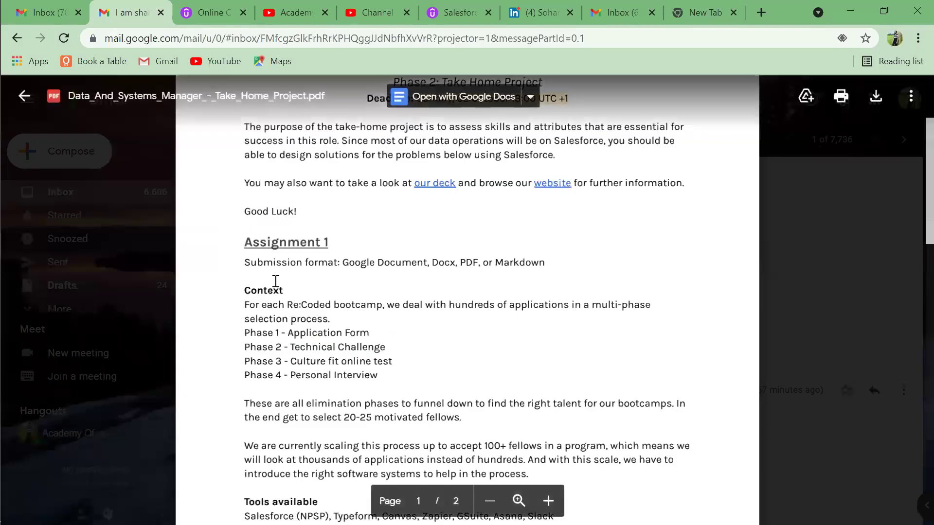
key("alt+Tab")
type("Cha")
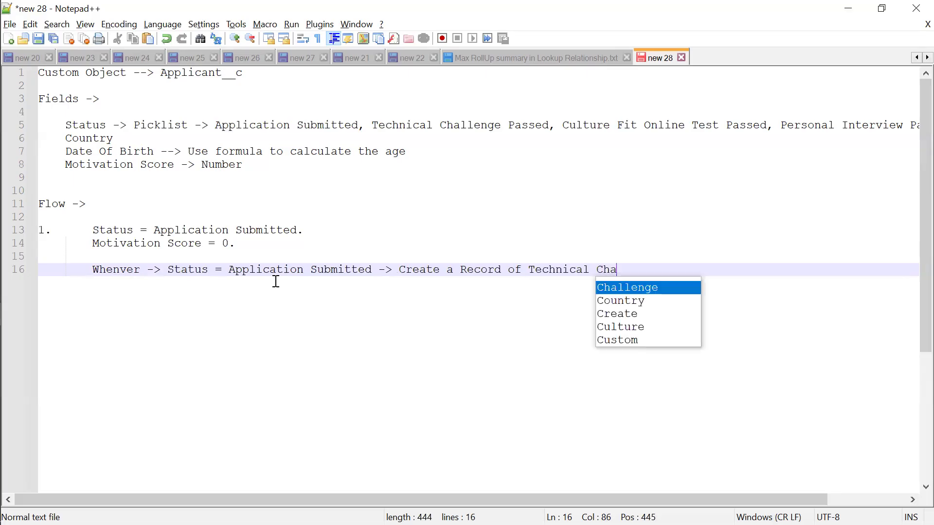
type("llenge.")
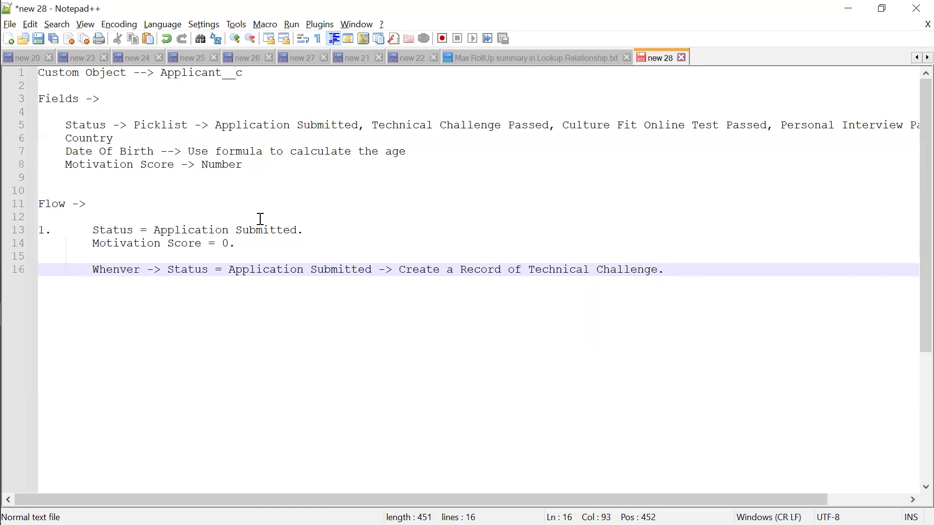
Step: Insert a blank line below the Custom Object line and append ", Technical Challenge" after Applicant__c
left_click(257, 73)
key("Return")
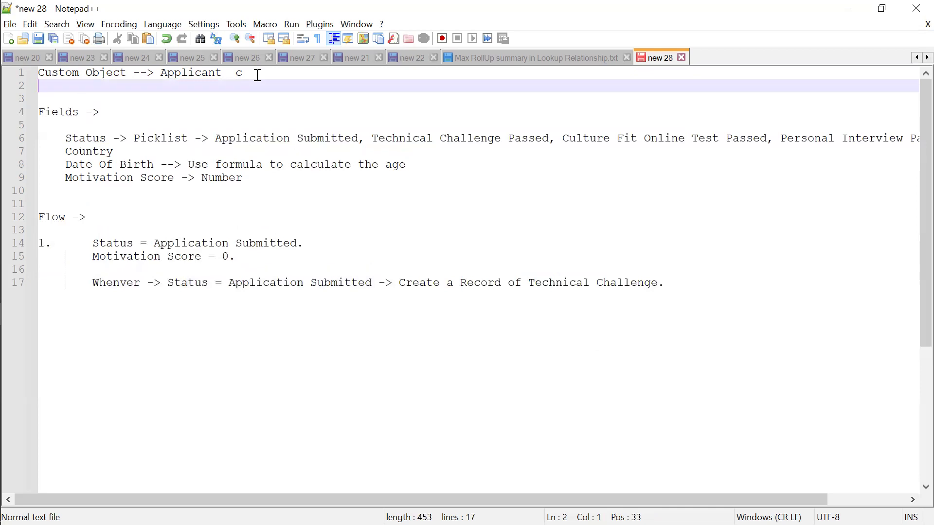
left_click(257, 74)
type(", ")
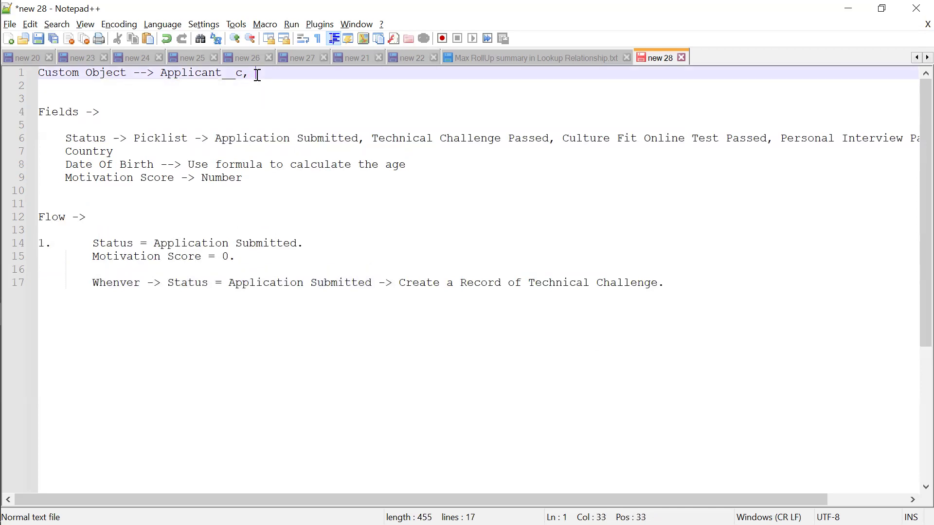
type("Technical Challenge")
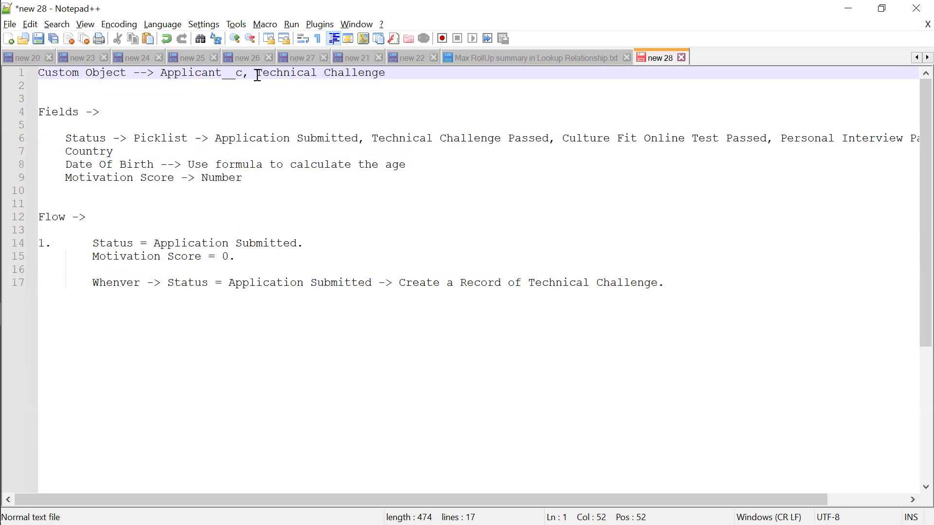
Step: Rewrite the second custom object as "TechnicalChallenge__c" and label it with "-> Parent"
key("BackSpace")
key("BackSpace")
key("BackSpace")
key("BackSpace")
key("BackSpace")
key("BackSpace")
key("BackSpace")
key("BackSpace")
key("BackSpace")
key("BackSpace")
key("BackSpace")
key("BackSpace")
type("Challenge__c -> Parent")
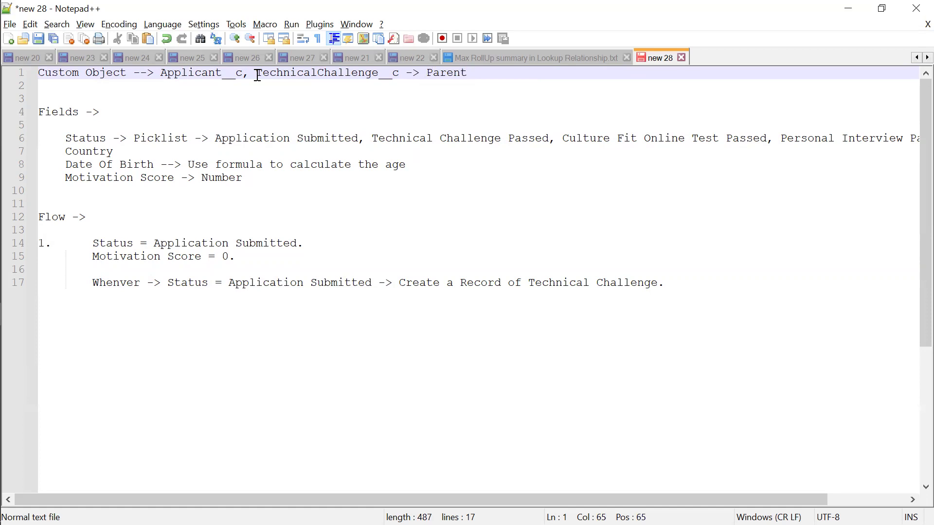
Step: Relabel TechnicalChallenge__c on the Custom Object line as "Child"
key("BackSpace")
key("BackSpace")
key("BackSpace")
key("BackSpace")
key("BackSpace")
key("BackSpace")
type("Child")
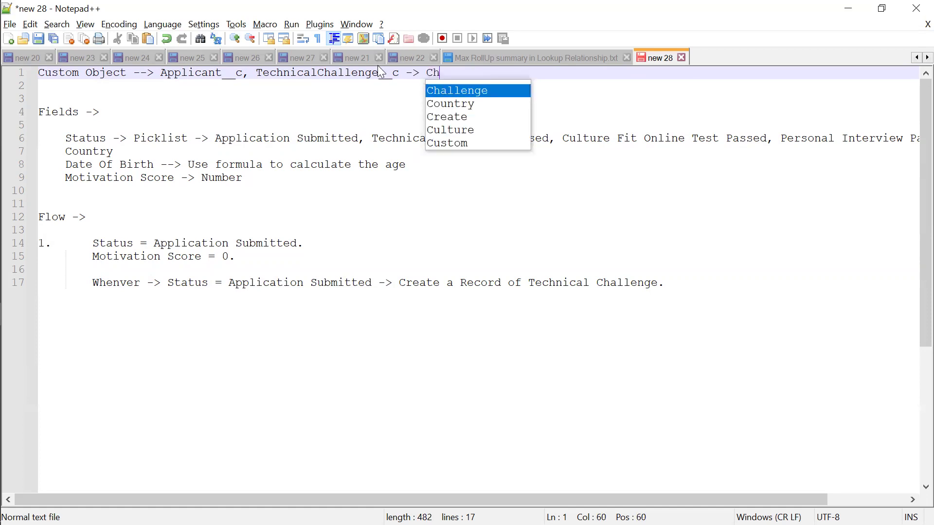
key("BackSpace")
key("BackSpace")
key("BackSpace")
type("ild")
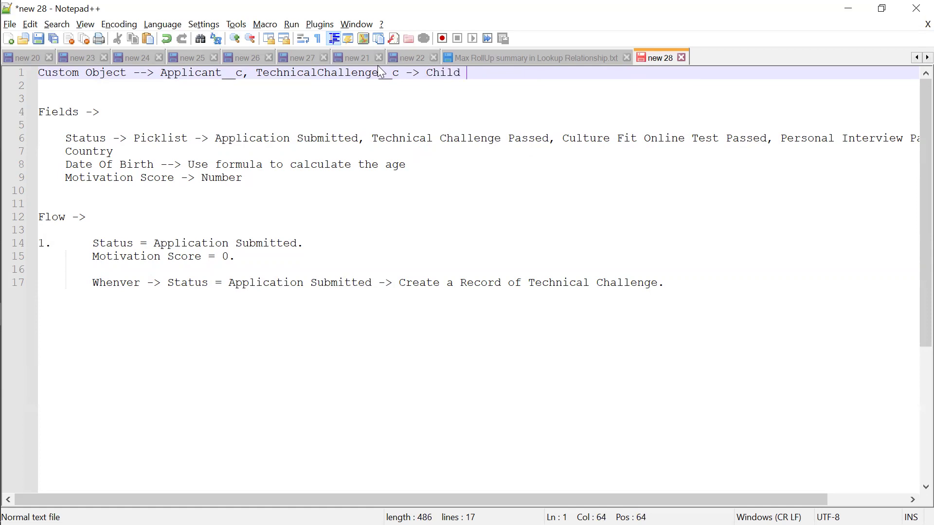
Step: Append ", Parent -> Applicant__c" to the end of the Custom Object line, copying the object name from the same line
type(" , PArent")
key("BackSpace")
key("BackSpace")
key("BackSpace")
key("BackSpace")
type("a")
key("BackSpace")
key("BackSpace")
type("arent ->")
double_click(210, 72)
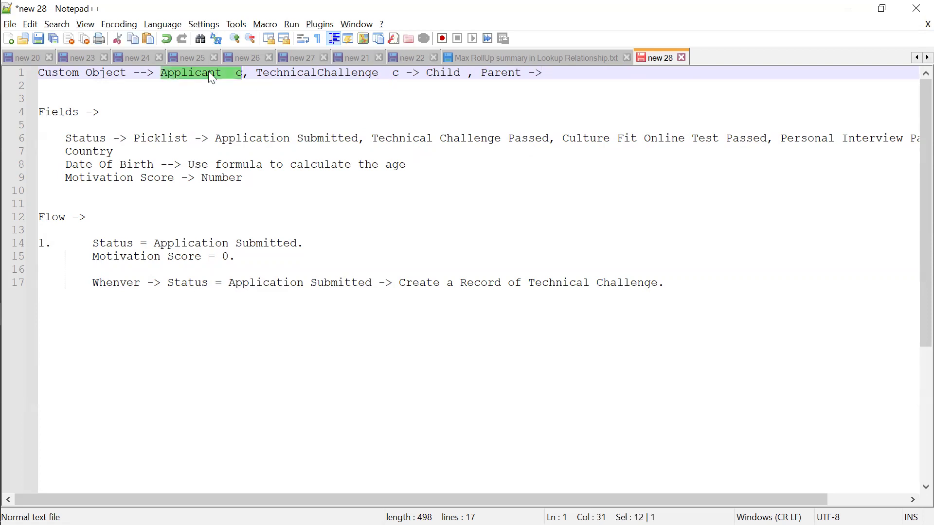
left_click(604, 73)
key("ctrl+v")
left_click(578, 253)
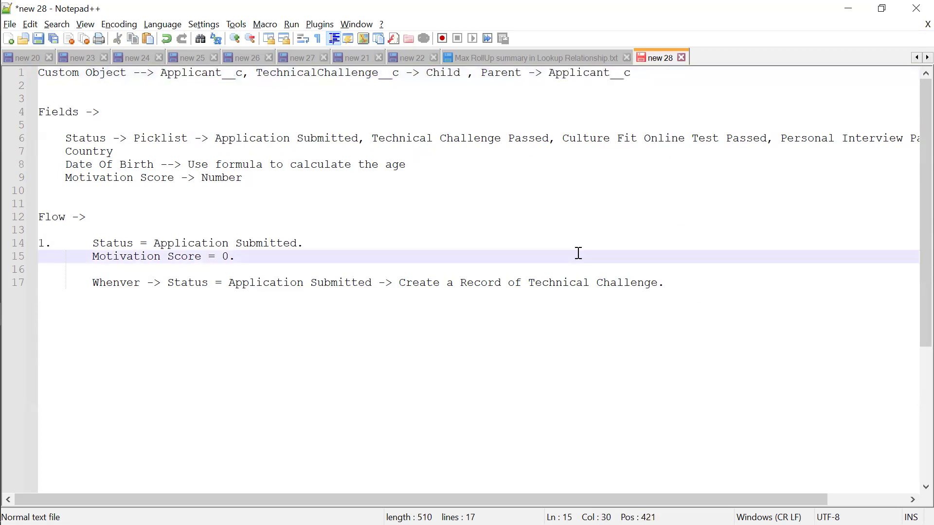
left_click(703, 288)
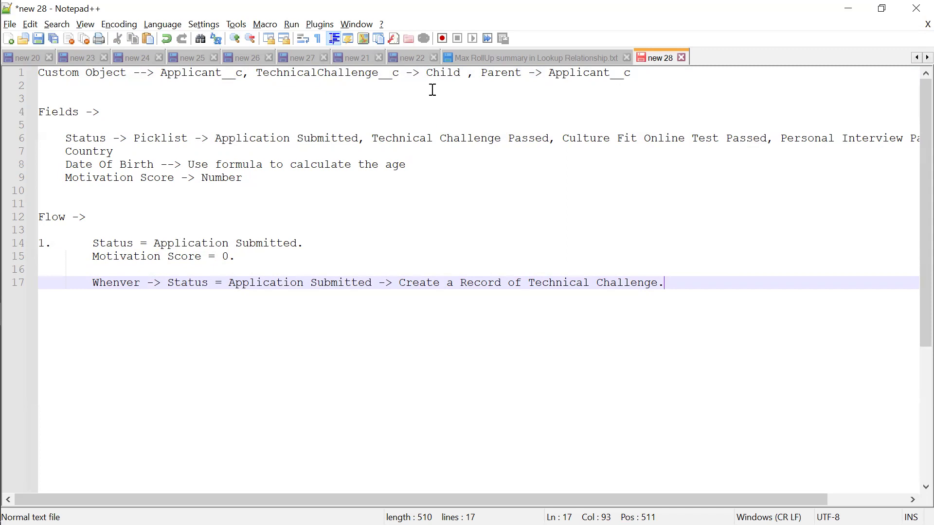
left_click(329, 75)
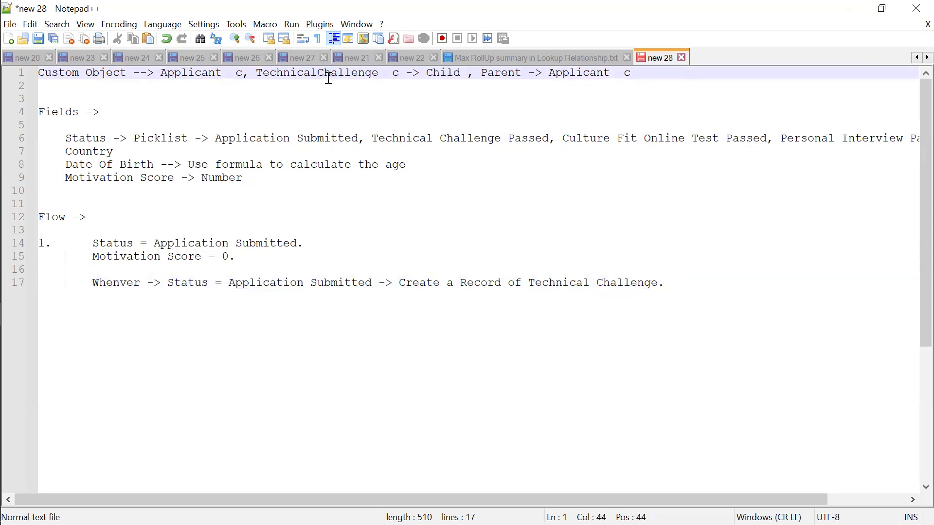
left_click(587, 73)
left_click(653, 292)
left_click(254, 284)
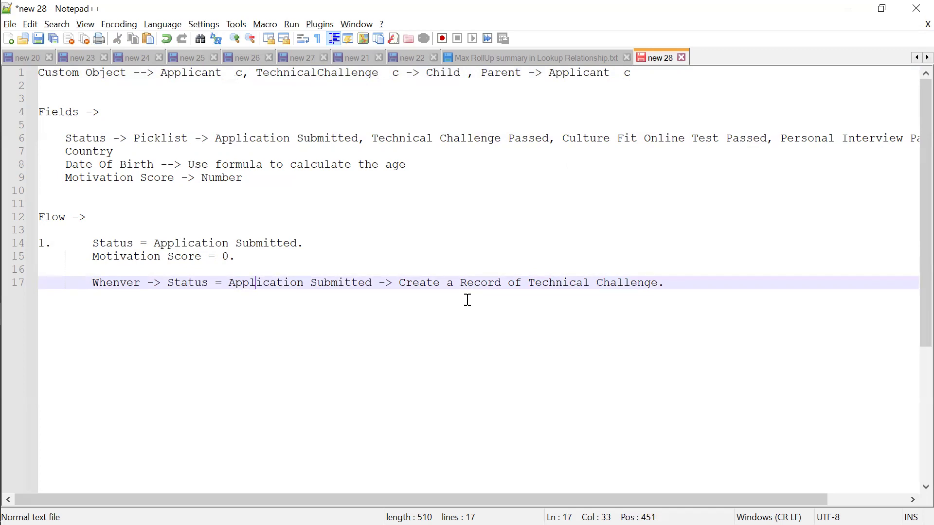
Step: Break the Custom Object line so that the TechnicalChallenge__c entry stands on its own line
left_click(256, 76)
key("Return")
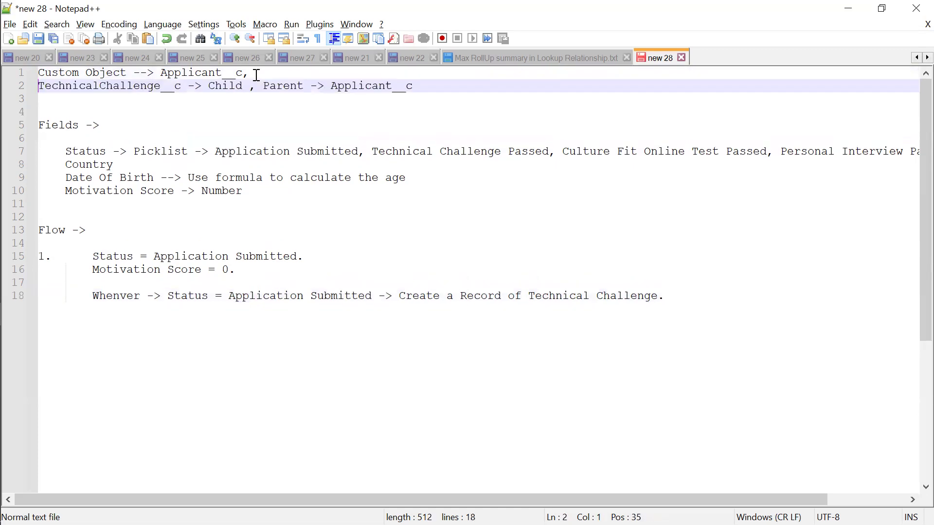
left_click(446, 97)
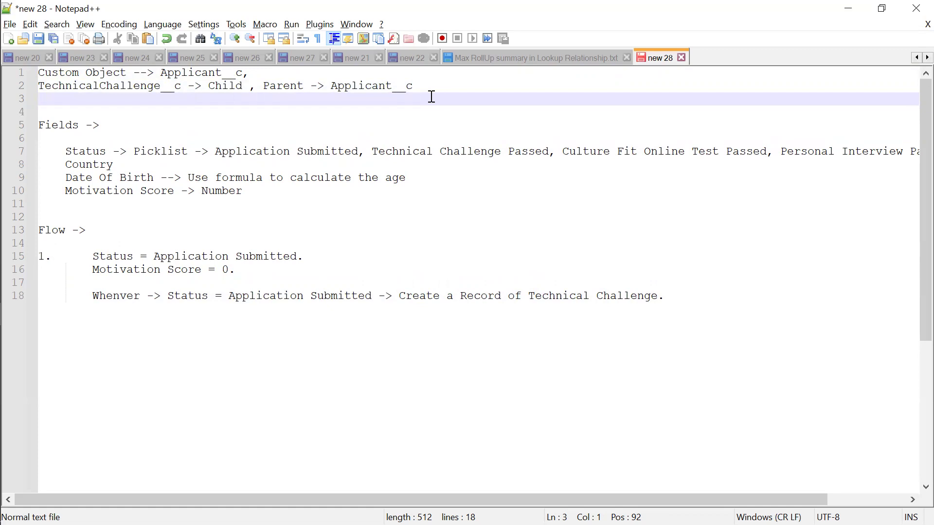
left_click(446, 84)
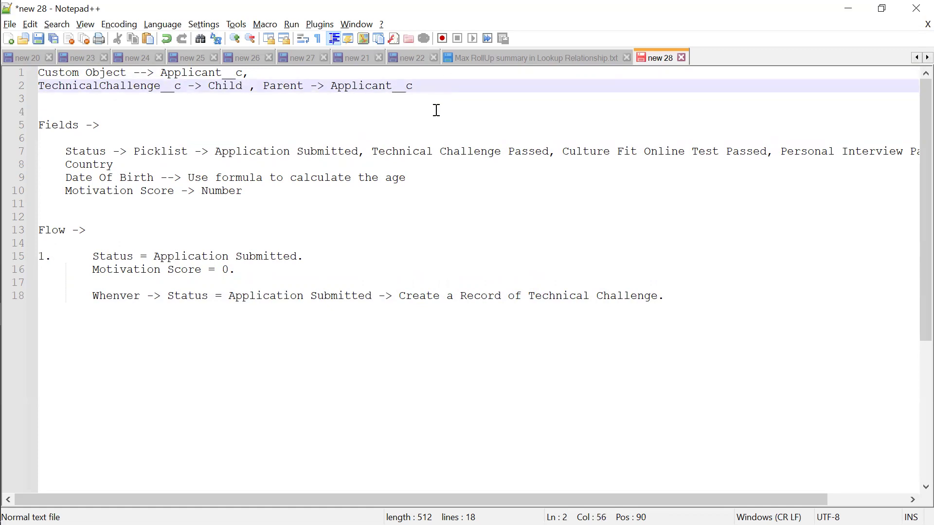
Step: Add the field "Date Of Technical Challenge" on the line below the TechnicalChallenge__c entry
left_click(437, 110)
left_click(439, 93)
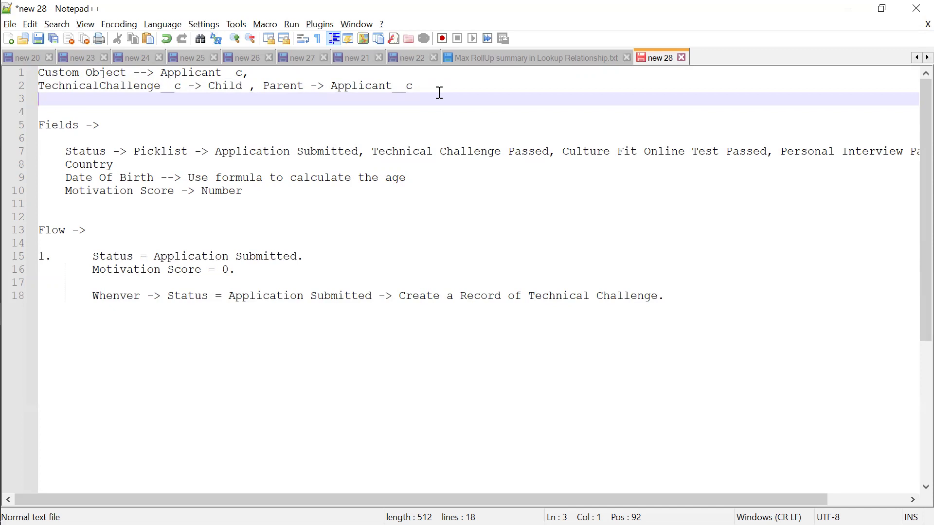
type("D")
key("BackSpace")
type("Date O")
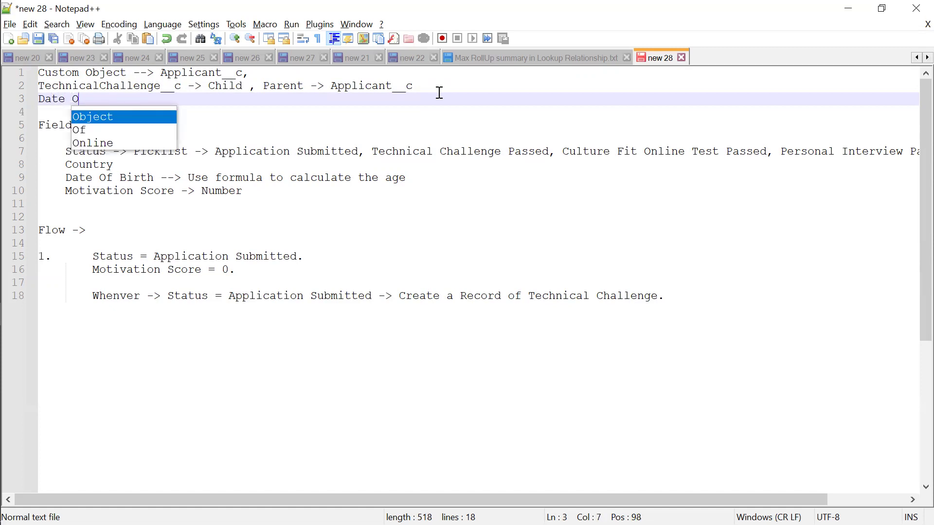
type("f Tec")
key("Return")
type("Call")
key("BackSpace")
key("BackSpace")
key("BackSpace")
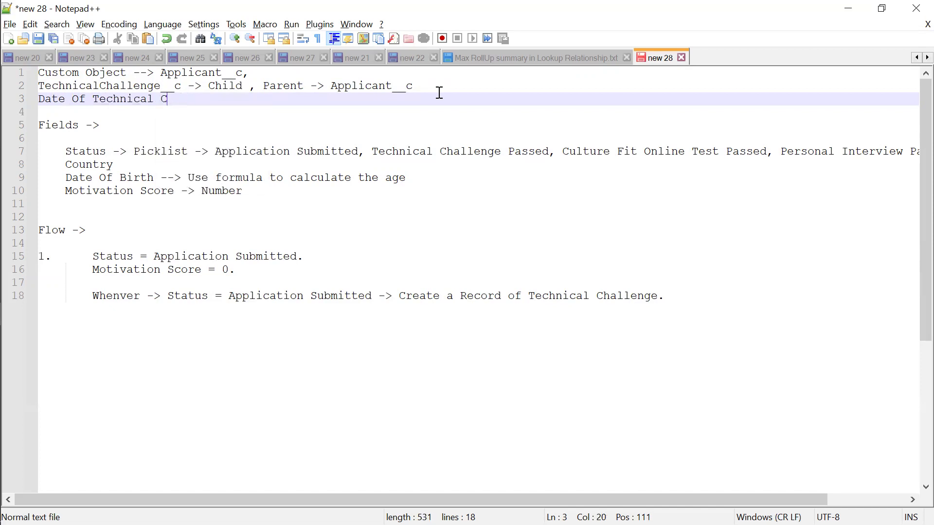
type("halls")
key("BackSpace")
type("enge")
key("Escape")
Step: Add a new line reading "Topic of the Technical Challenge" under the date field
key("Return")
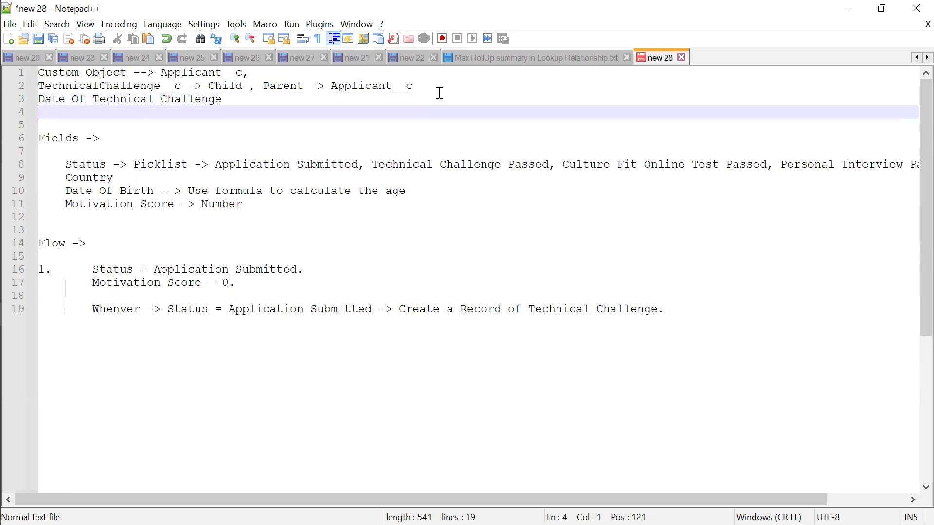
type("Tpic of")
key("BackSpace")
key("BackSpace")
key("BackSpace")
key("BackSpace")
key("BackSpace")
key("BackSpace")
type("opic of the ")
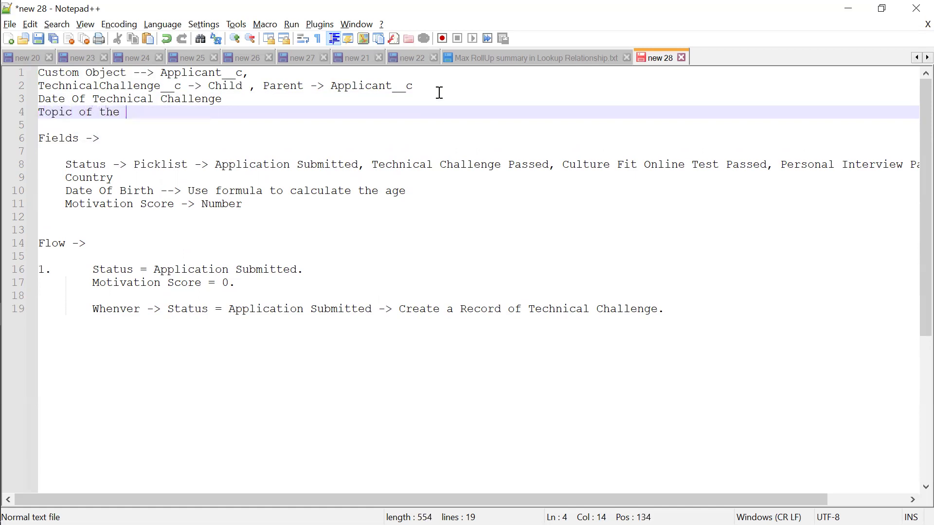
type("Tech")
key("Return")
type("C")
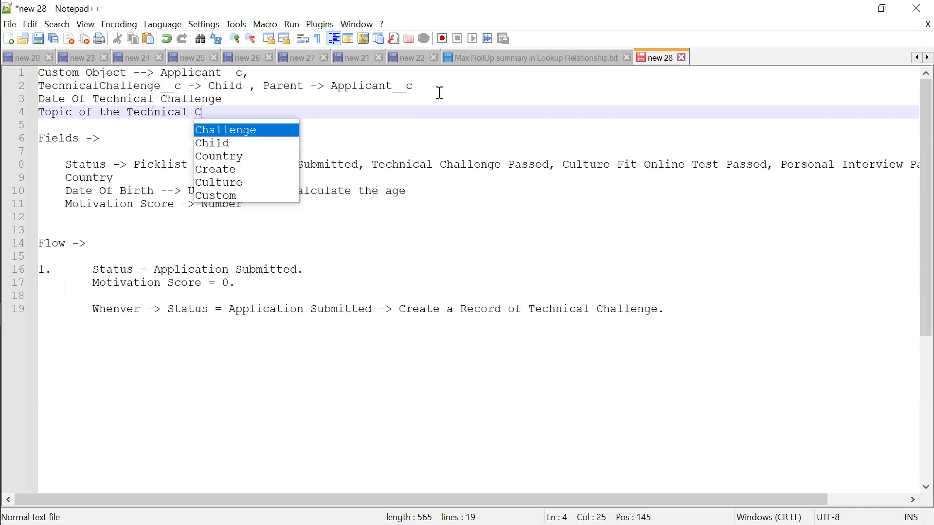
type("hall")
key("Return")
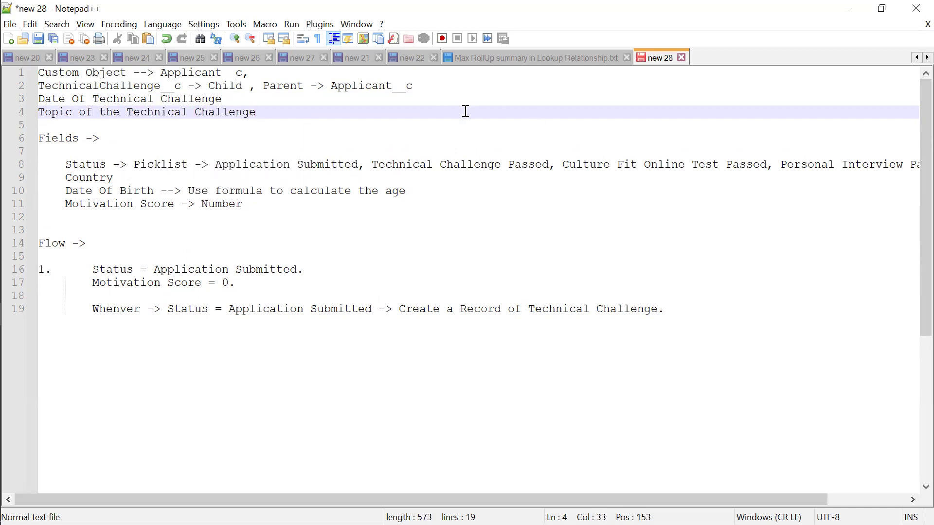
Step: Insert a blank line between the Applicant__c and TechnicalChallenge__c entries
left_click(275, 72)
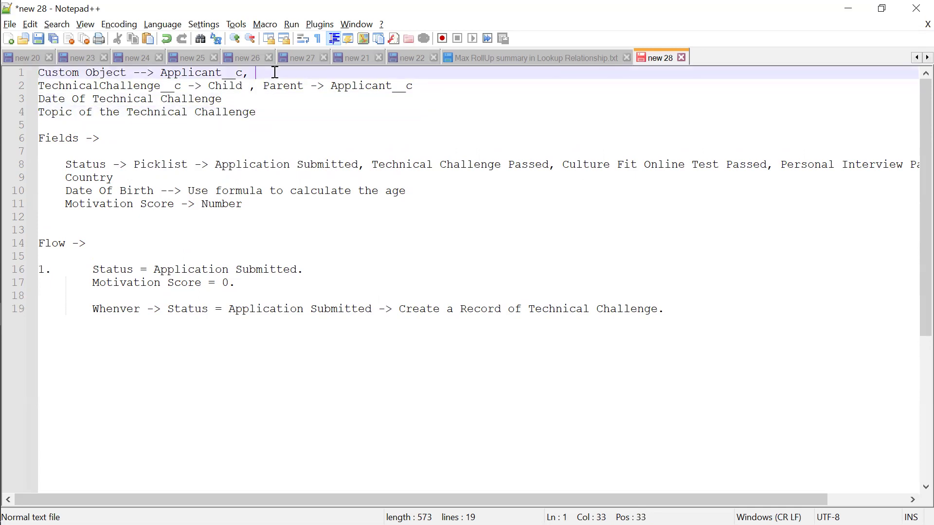
key("Return")
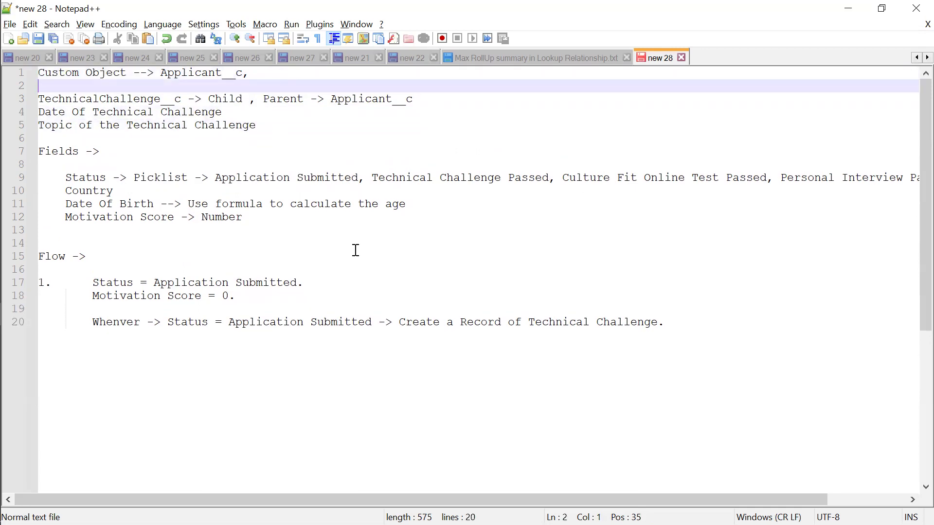
left_click(627, 322)
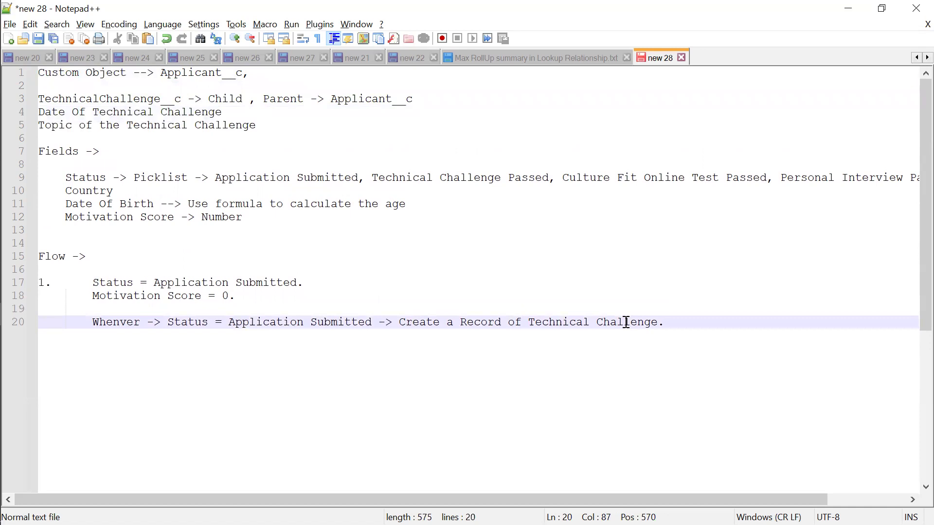
left_click(506, 324)
Step: Extend the "Whenver" rule's ending with "for that Applicant." and start a new indented line below it
left_click(680, 322)
key("BackSpace")
type("fo")
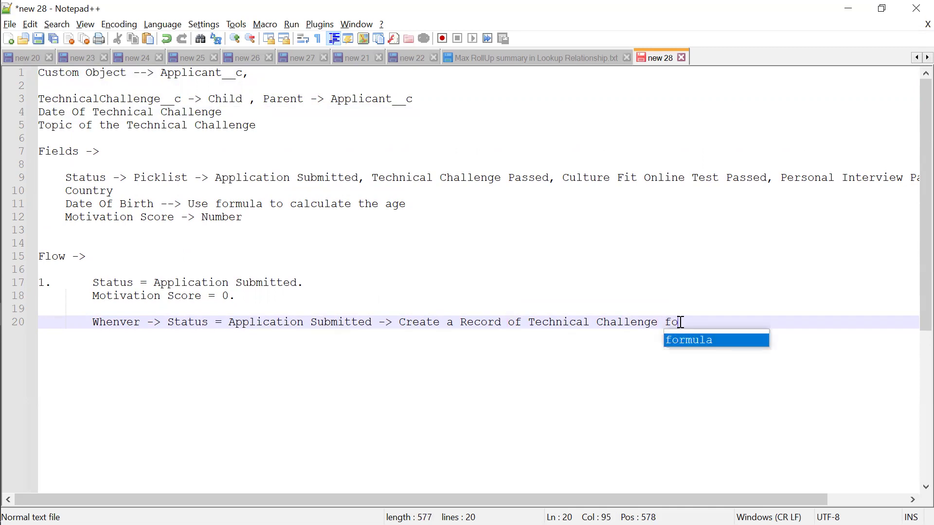
type("r that Appli")
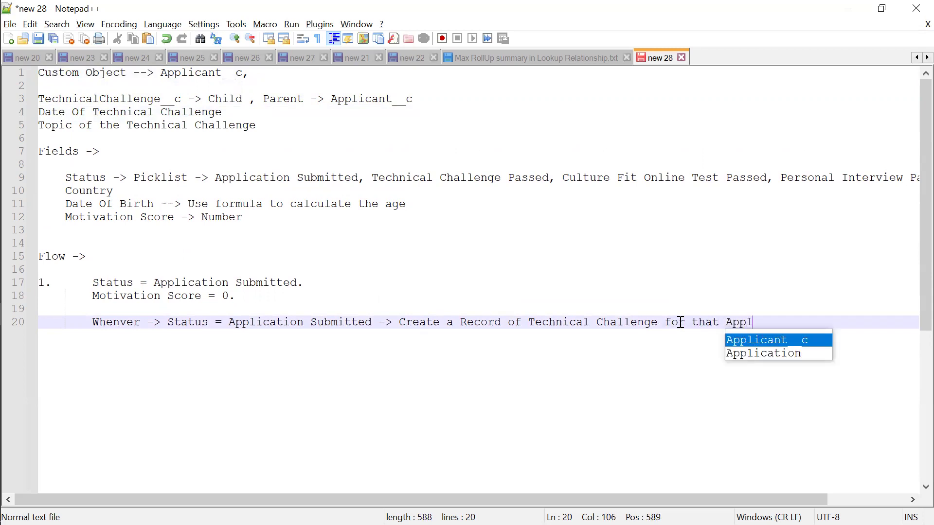
key("Return")
key("BackSpace")
key("BackSpace")
key("BackSpace")
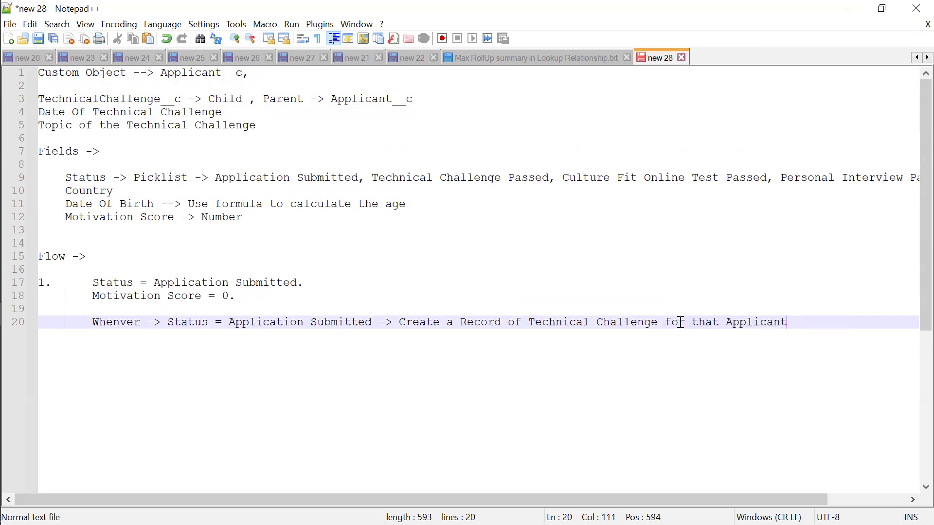
type(".")
key("Return")
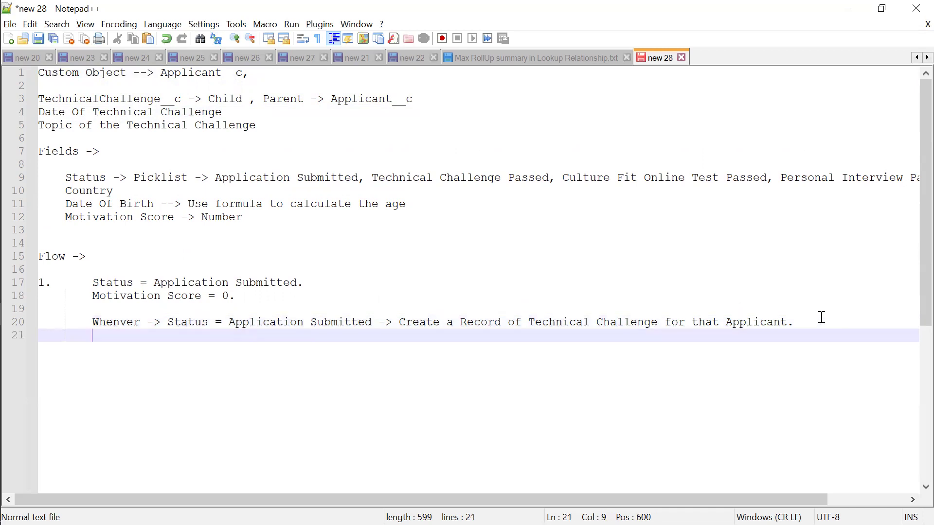
Step: Add the field line "Completed -> Checkbox" below the Technical Challenge topic field
left_click(267, 120)
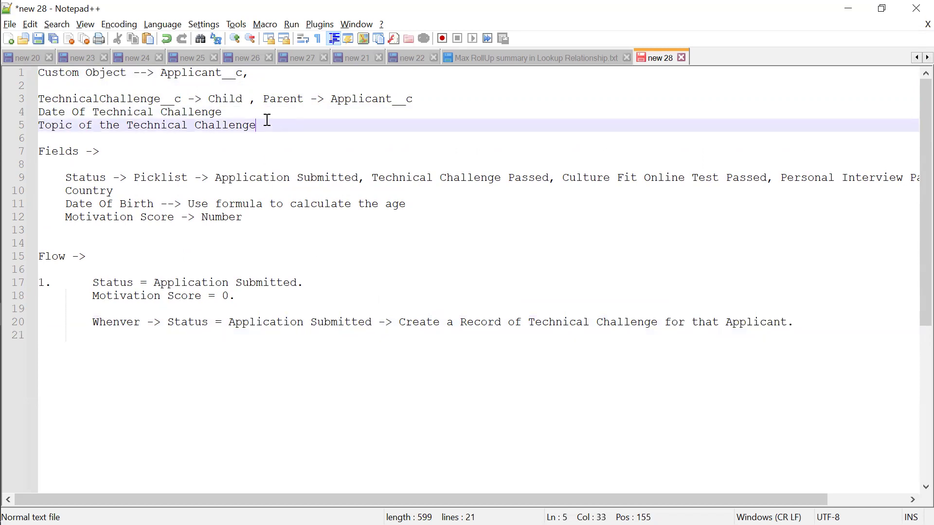
key("Return")
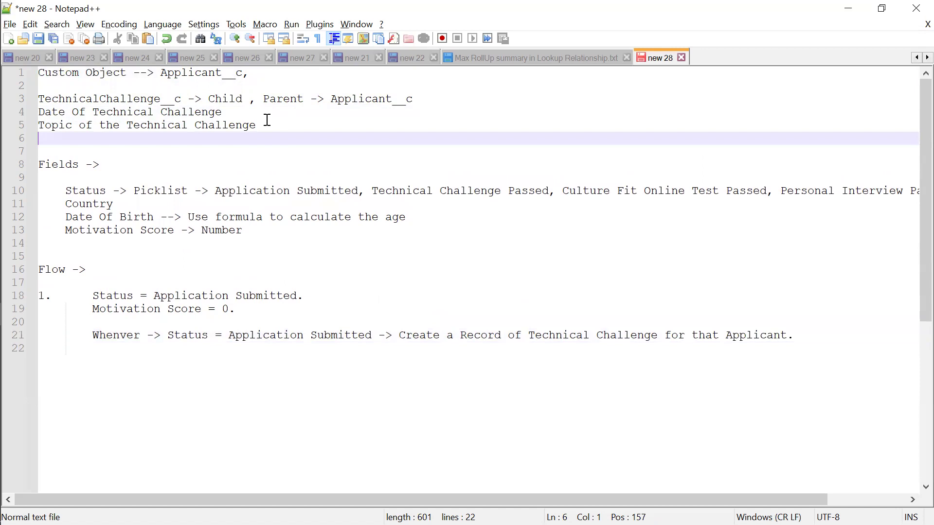
type("Completed")
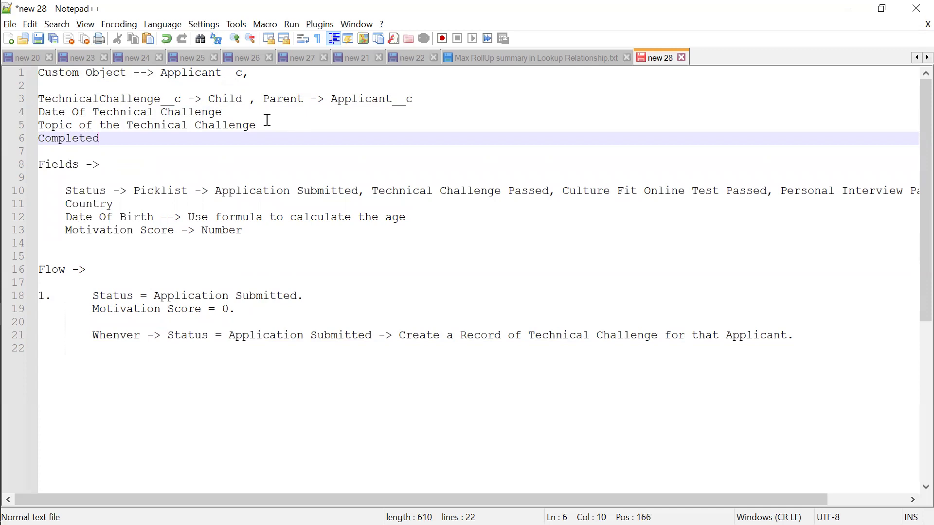
type(" ->")
key("BackSpace")
key("BackSpace")
type("> Checkbox")
Step: Start a second rule on the last line of the flow section with "When Technical Challenge is Completed ->"
left_click(849, 342)
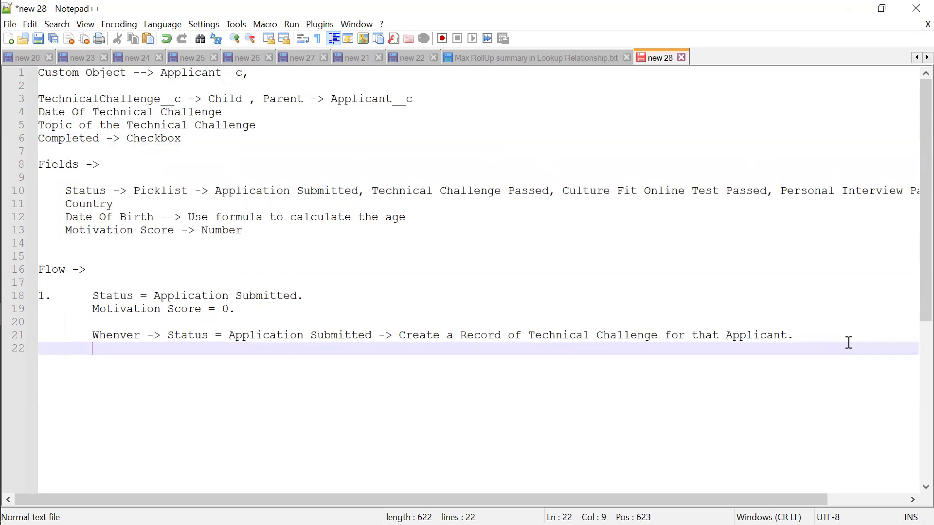
type("When Techn")
key("Return")
type("Chall")
key("Return")
type("is Com")
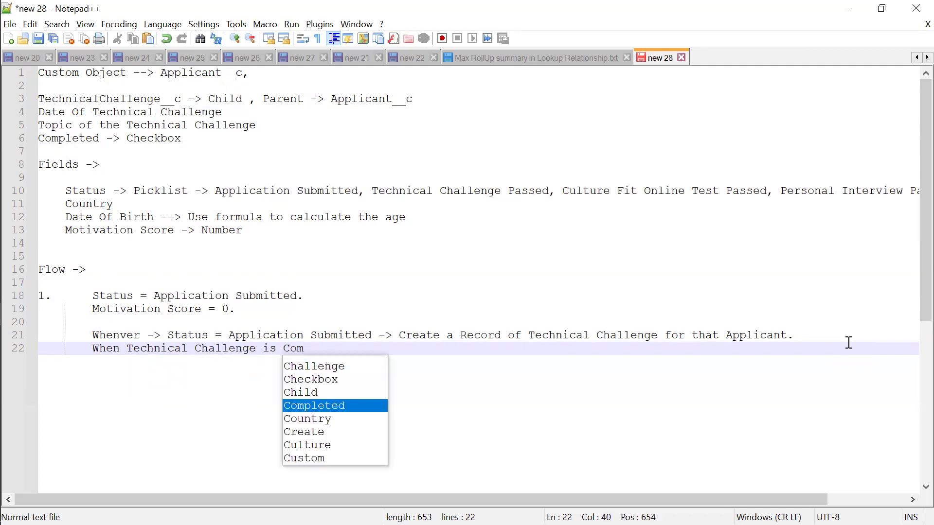
key("Return")
type("->")
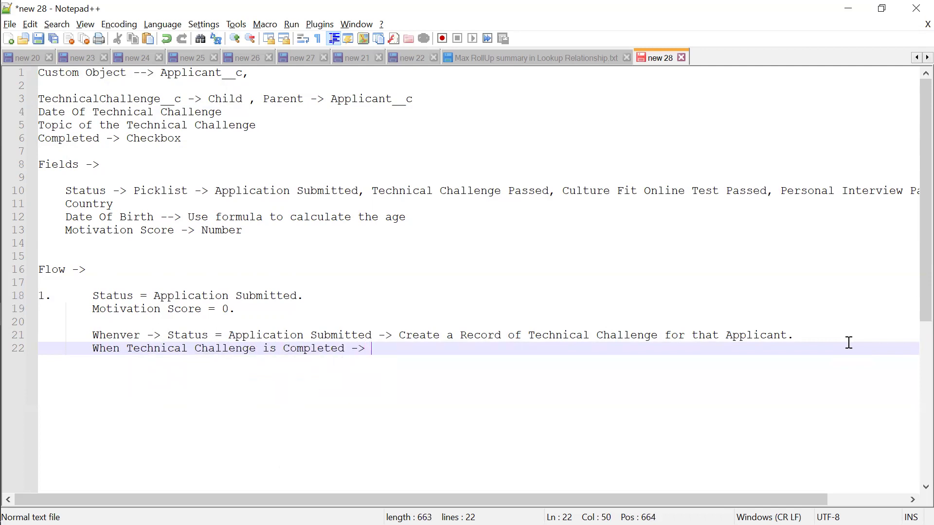
Step: Rename the Completed checkbox field to its API name, "Completed__c"
left_click(105, 139)
key("Left")
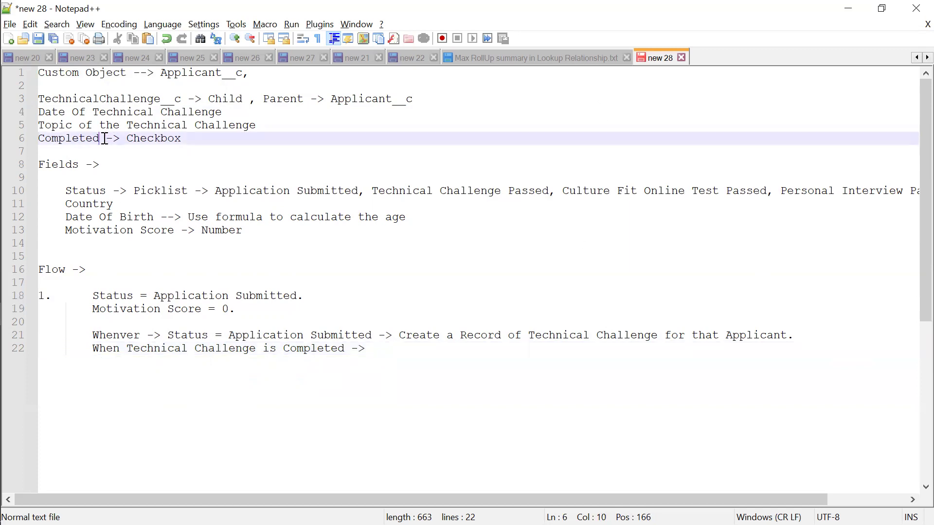
type("__c")
Step: Extend the second flow rule with a copy of the checkbox field name and "= True => Create Approval Process ->"
left_click_drag(120, 139, 33, 144)
key("ctrl+c")
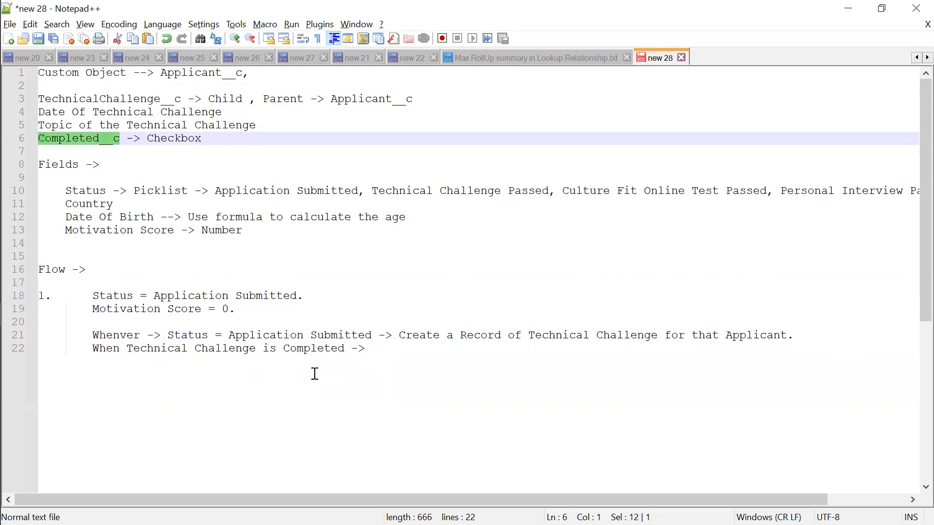
left_click(385, 349)
key("ctrl+v")
type("= Teu")
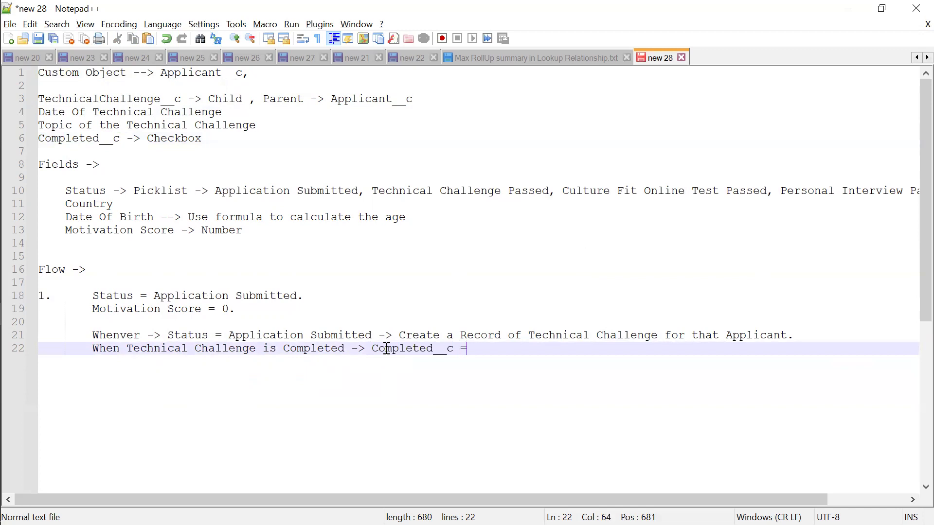
key("BackSpace")
key("BackSpace")
type("rue =>")
type("Create Approval ")
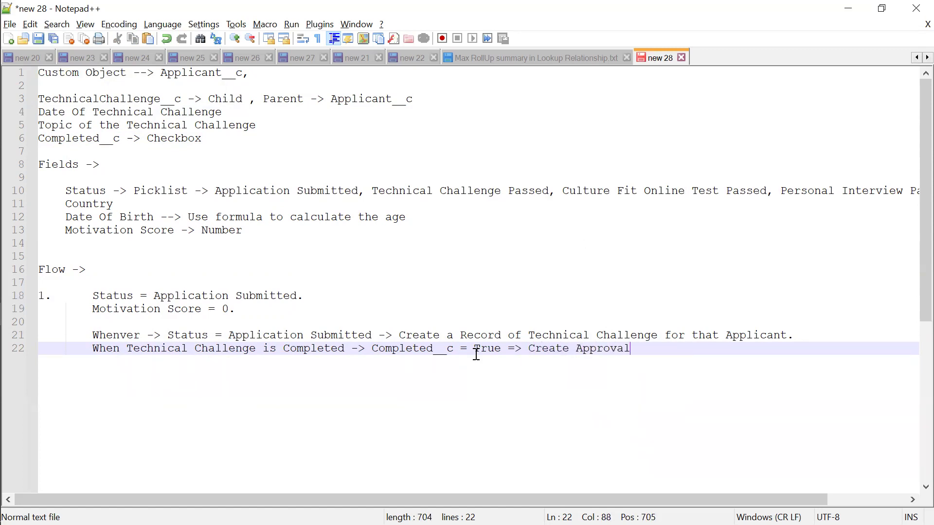
type("Process ->")
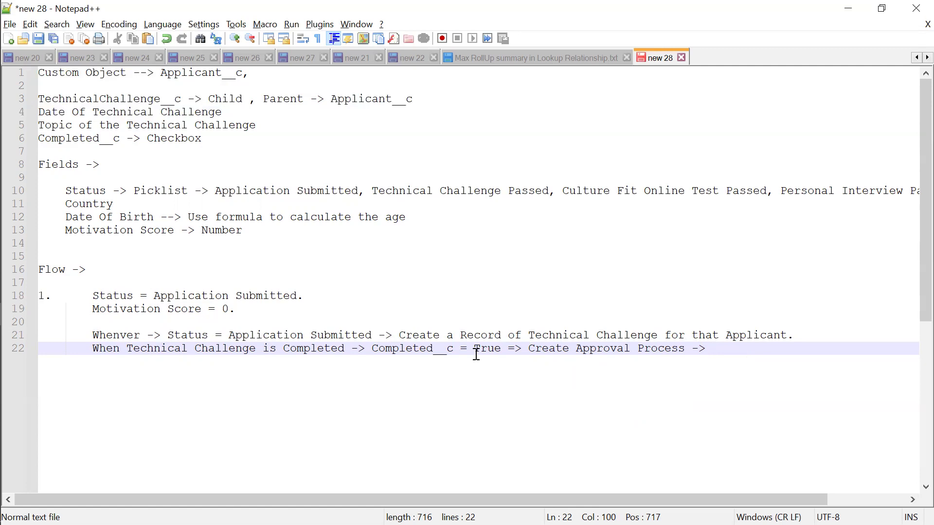
left_click(571, 348)
left_click(392, 351)
left_click(615, 350)
left_click(727, 348)
Step: Insert a copy of the value "Technical Challenge Passed", followed by a comma, before the existing one in the Status picklist line
left_click(551, 190)
left_click(561, 192)
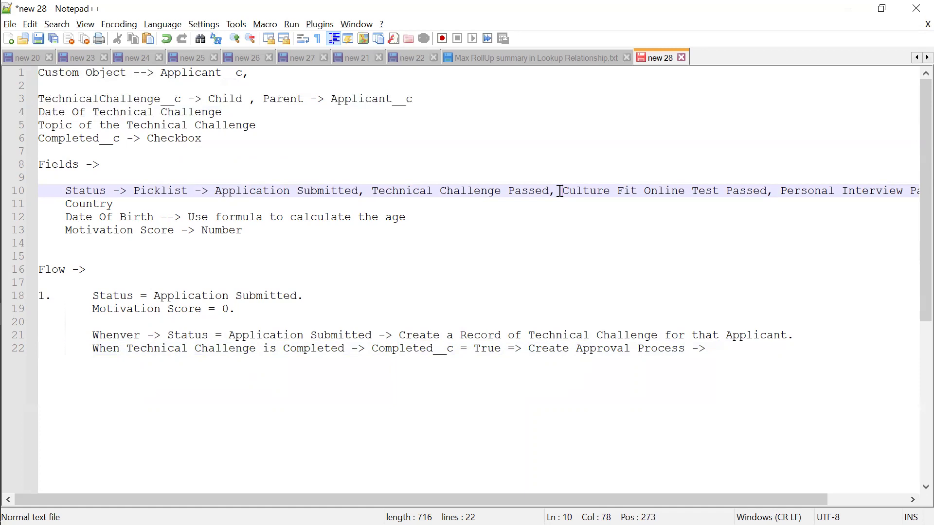
left_click_drag(372, 190, 550, 193)
key("ctrl+c")
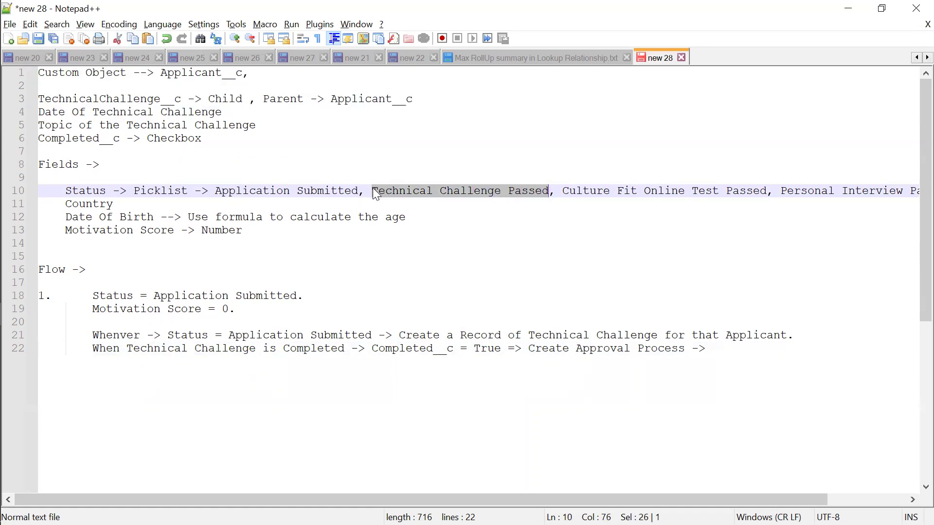
left_click(373, 188)
key("ctrl+v")
type(",")
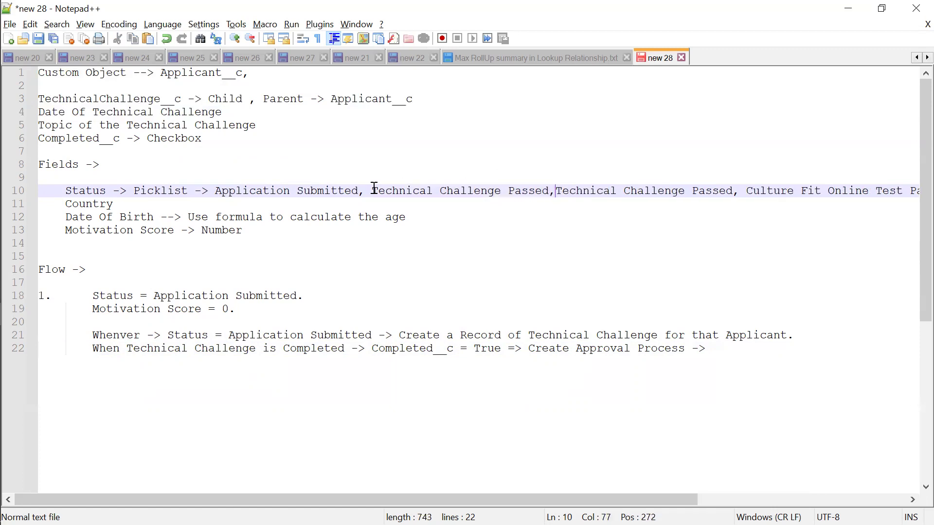
Step: Reword the first "Technical Challenge Passed" value in the Status line to "Technical Challenge pending with Evaluation"
left_click(550, 193)
key("BackSpace")
key("BackSpace")
key("BackSpace")
key("BackSpace")
key("BackSpace")
key("BackSpace")
type("pending with Evaluation")
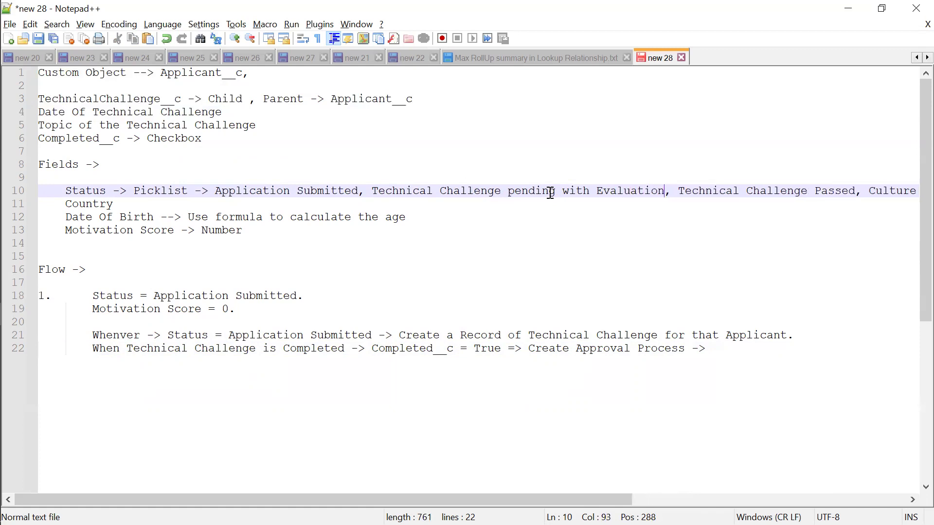
Step: Complete the second flow rule with "Assign business User." and start a new line below it
left_click(748, 350)
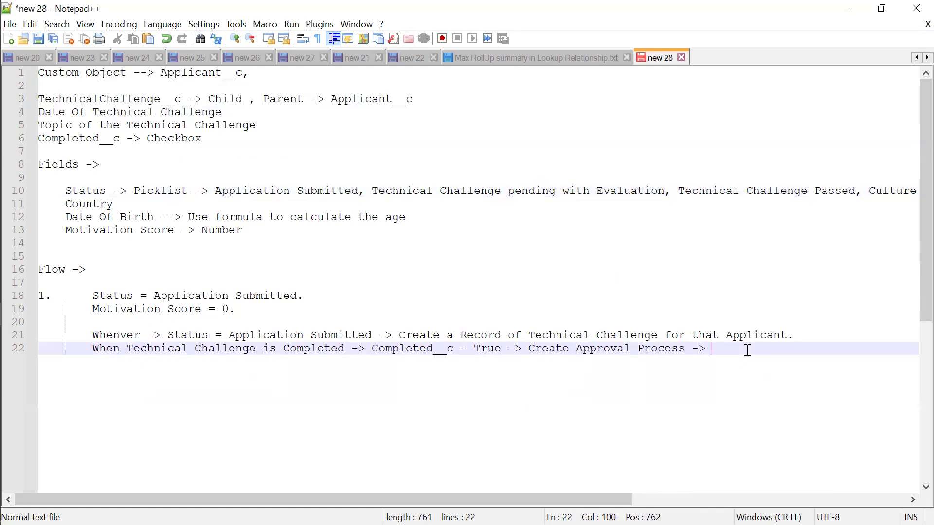
type("Assign the")
key("BackSpace")
key("BackSpace")
key("BackSpace")
key("BackSpace")
type("business U")
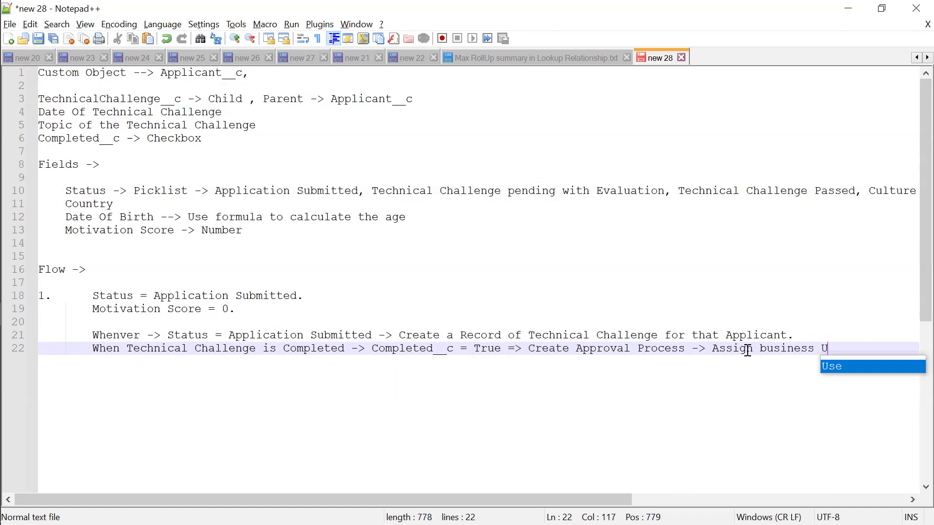
type("ser.")
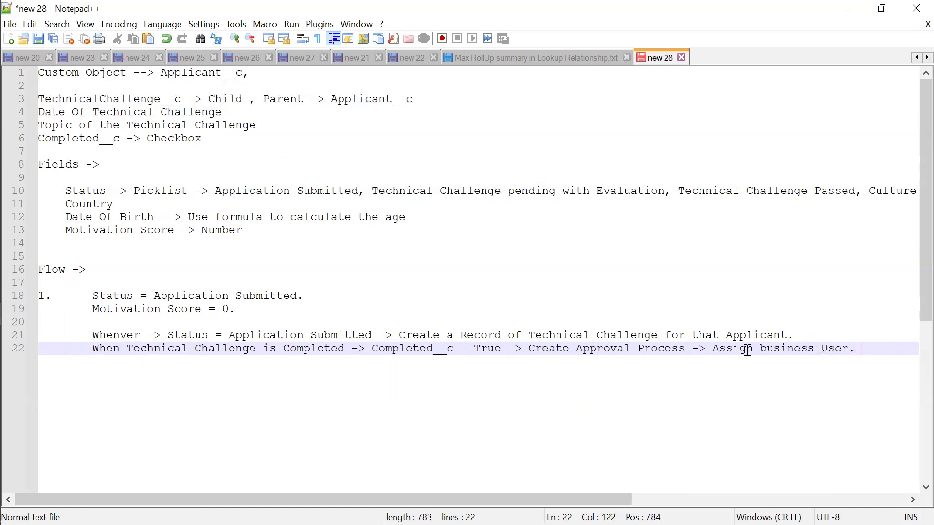
key("Return")
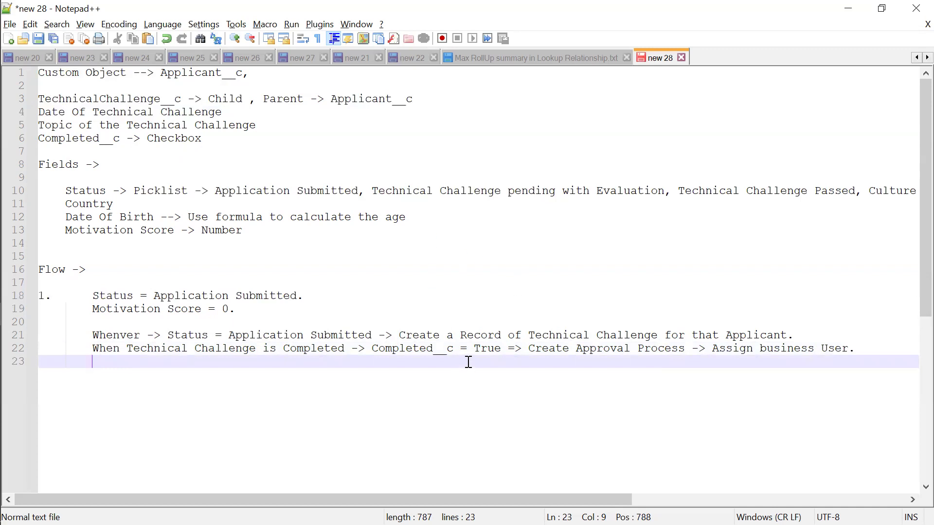
Step: Add the field line "Approval_Status__c -> Approved, Rejected" below the Completed__c checkbox field
left_click(228, 137)
type("\\")
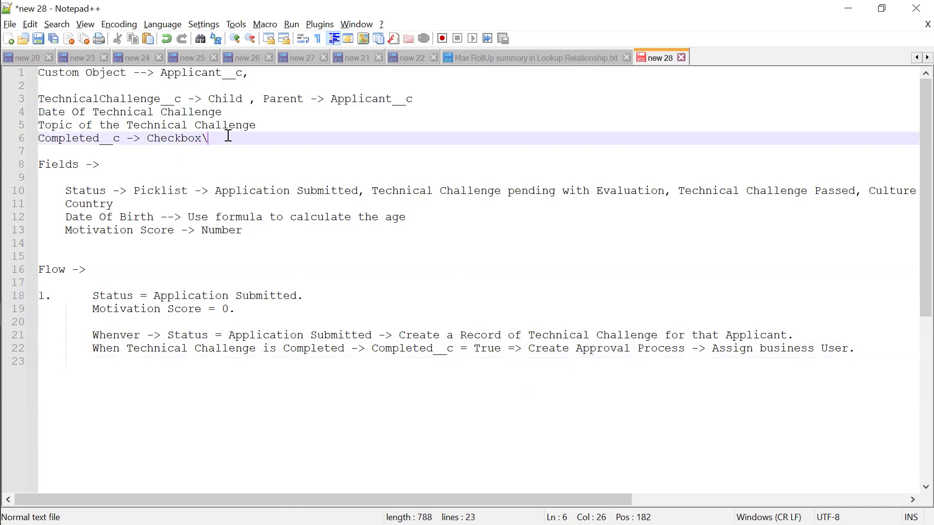
key("BackSpace")
key("Return")
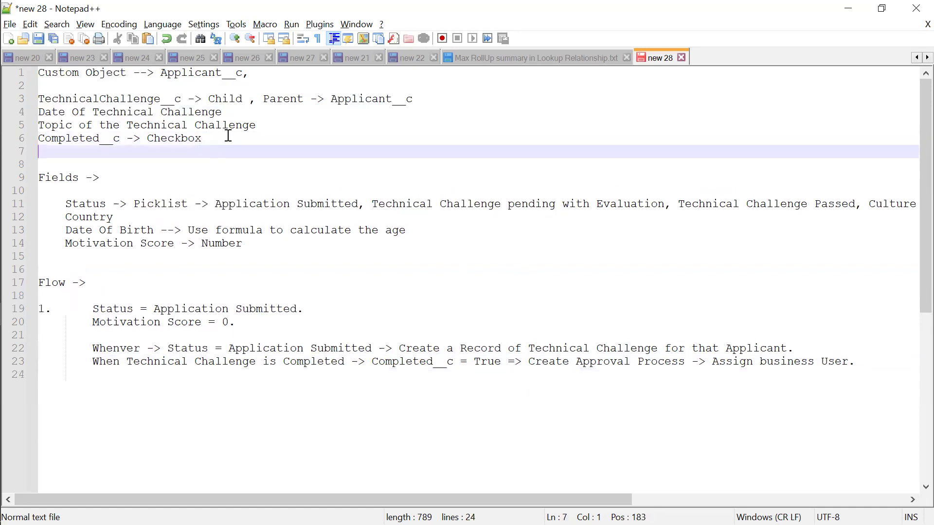
type("Approva;")
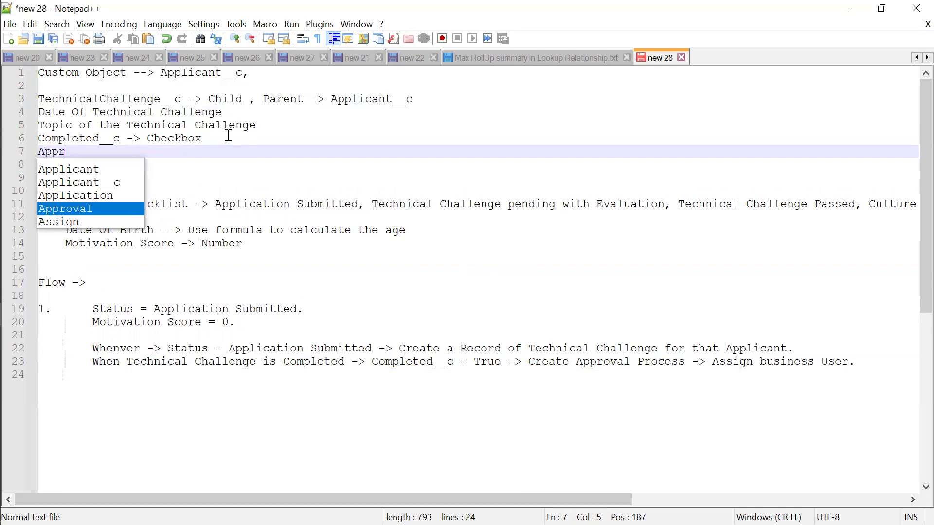
key("BackSpace")
type("l sts")
key("BackSpace")
key("BackSpace")
key("BackSpace")
key("BackSpace")
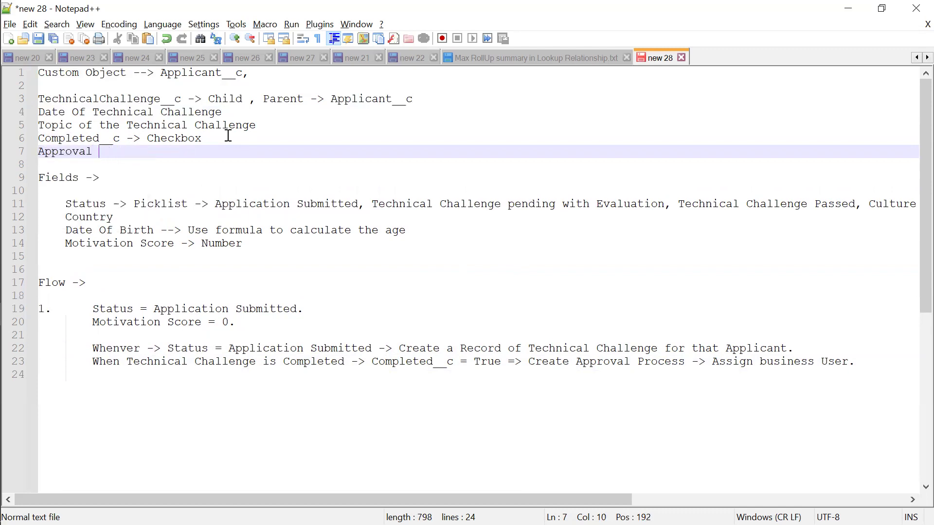
type("_Status__c -> Appr")
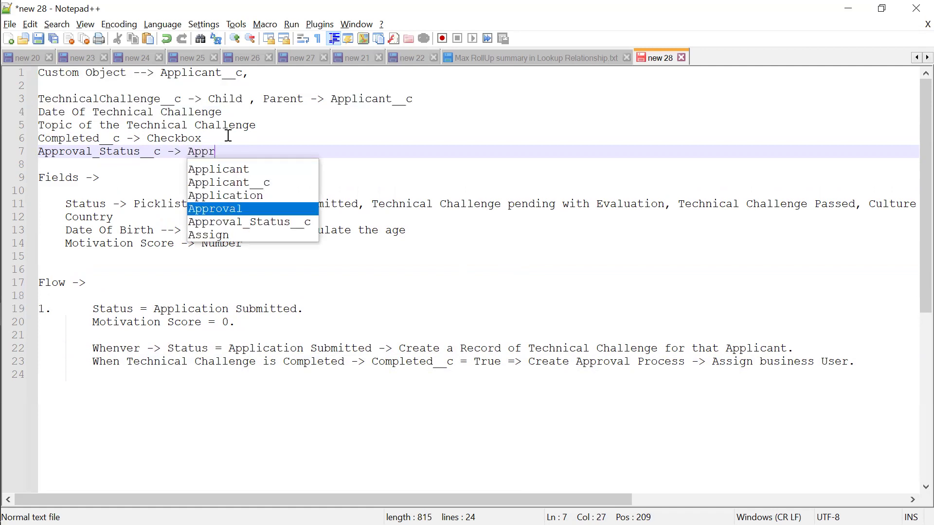
type("oved, Rehe")
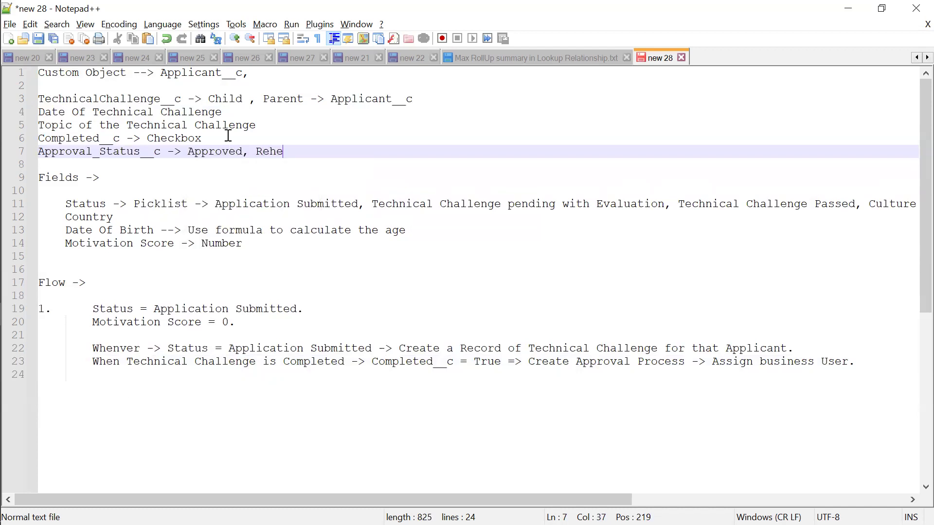
key("BackSpace")
key("BackSpace")
type("jected")
Step: Start a third flow rule, after a blank line, with "When Approval_Status__c = Approved =>", reusing the field's API name
left_click(860, 357)
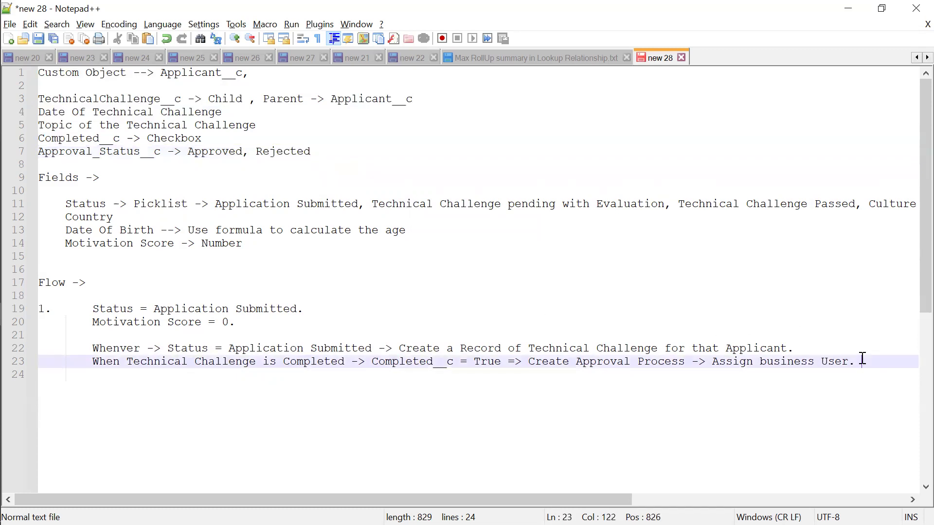
key("Return")
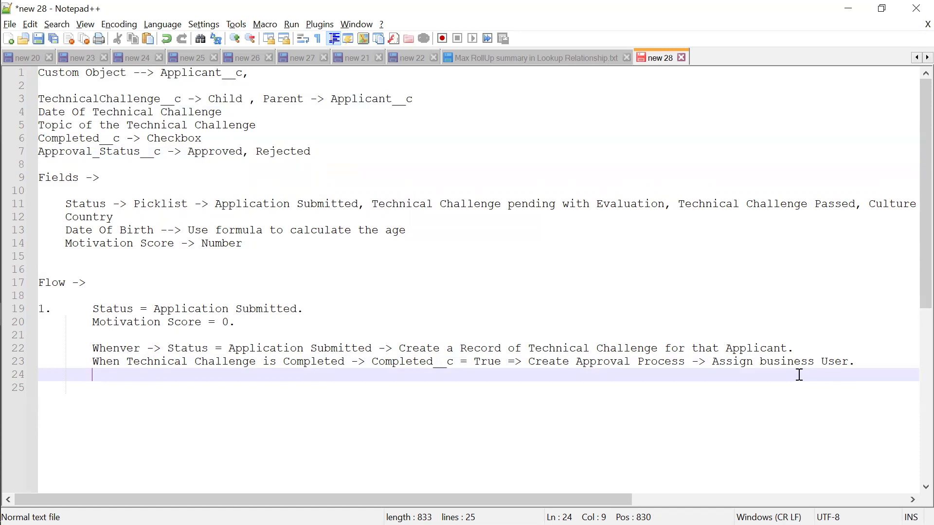
key("Return")
type("When")
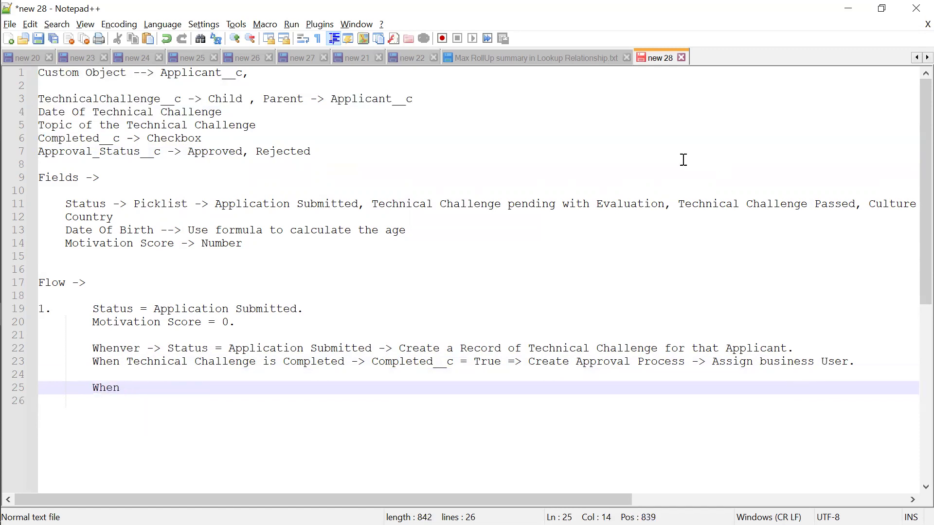
left_click_drag(41, 156, 162, 156)
key("ctrl+c")
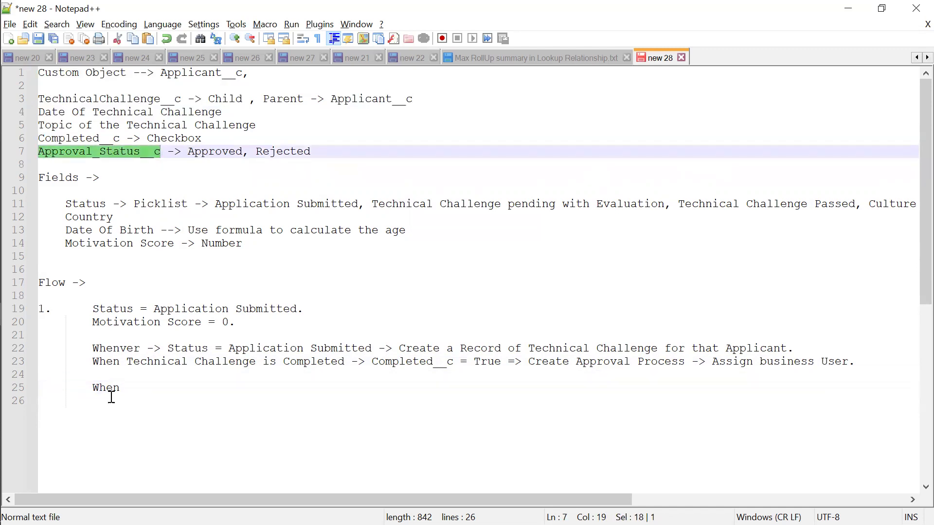
left_click(141, 388)
key("ctrl+v")
type("= Appro")
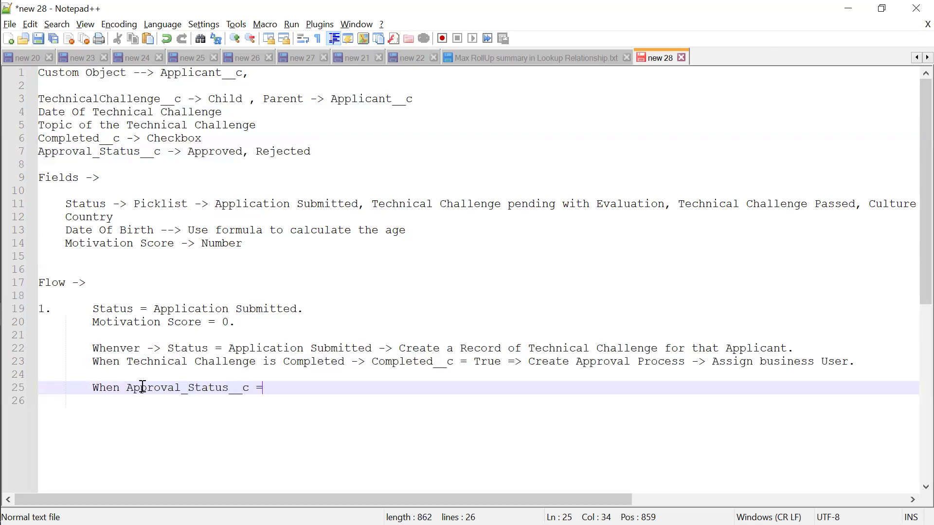
type("ved")
type("=>")
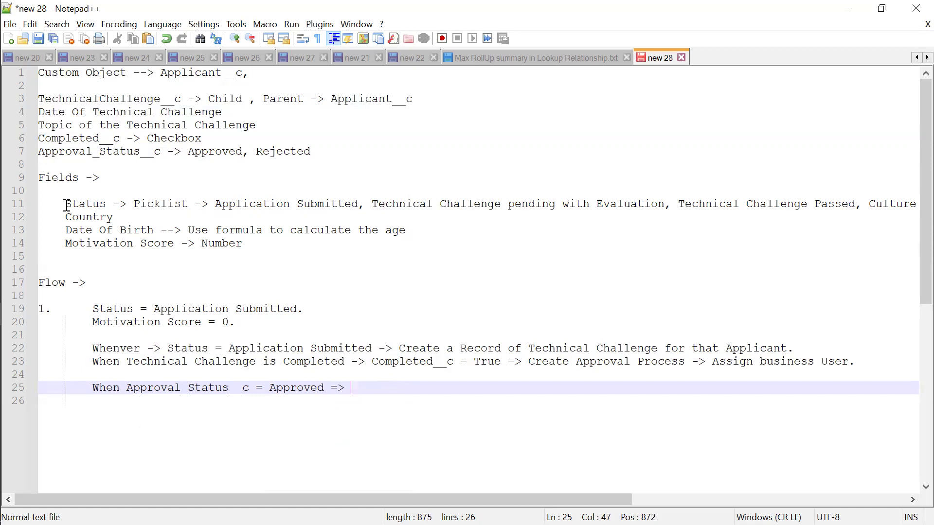
Step: Extend the third flow rule with "Status of Applicant__c" and prefix the "Fields ->" heading with "Applicant__c"
left_click_drag(66, 205, 107, 204)
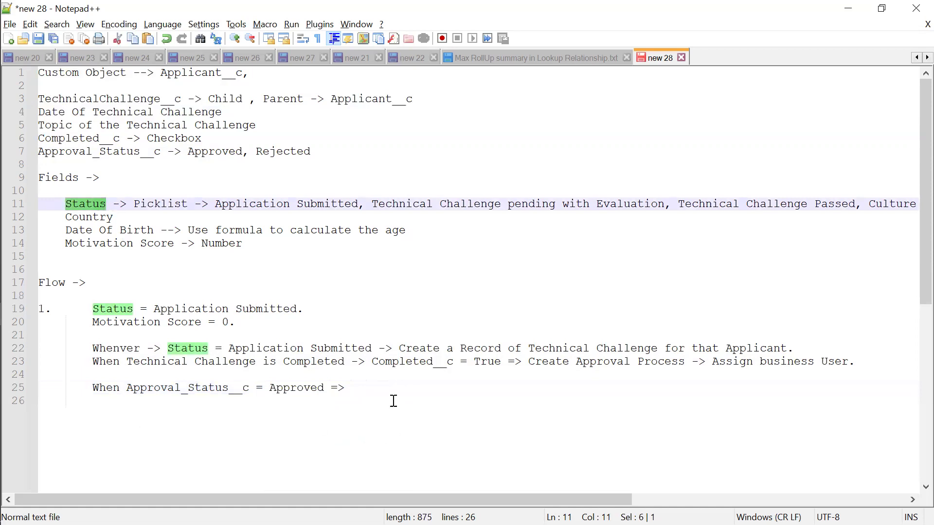
left_click(394, 392)
key("ctrl+v")
type("of")
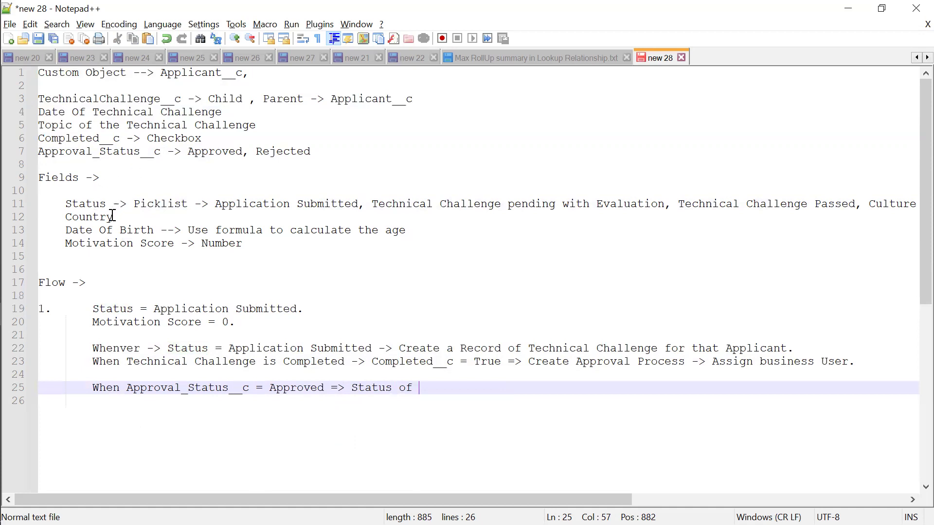
left_click_drag(165, 74, 243, 74)
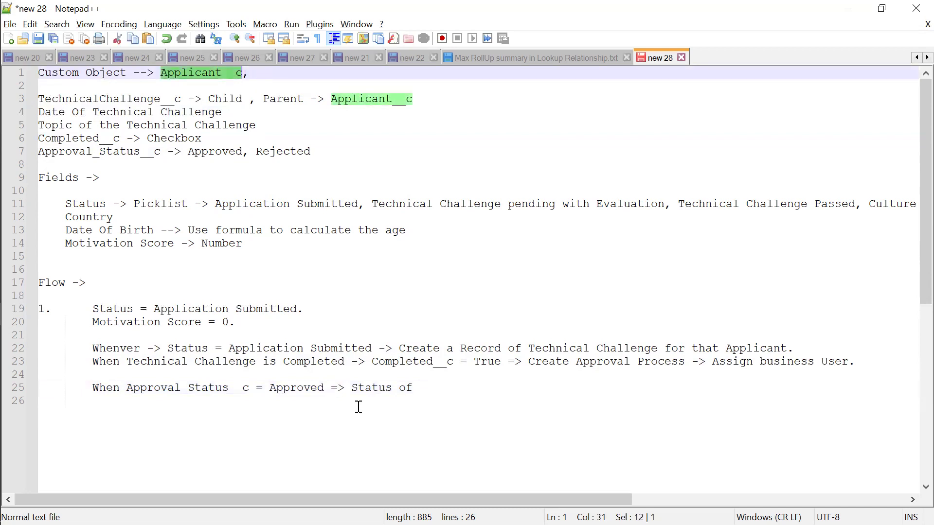
left_click(440, 389)
key("ctrl+v")
left_click(440, 389, "shift")
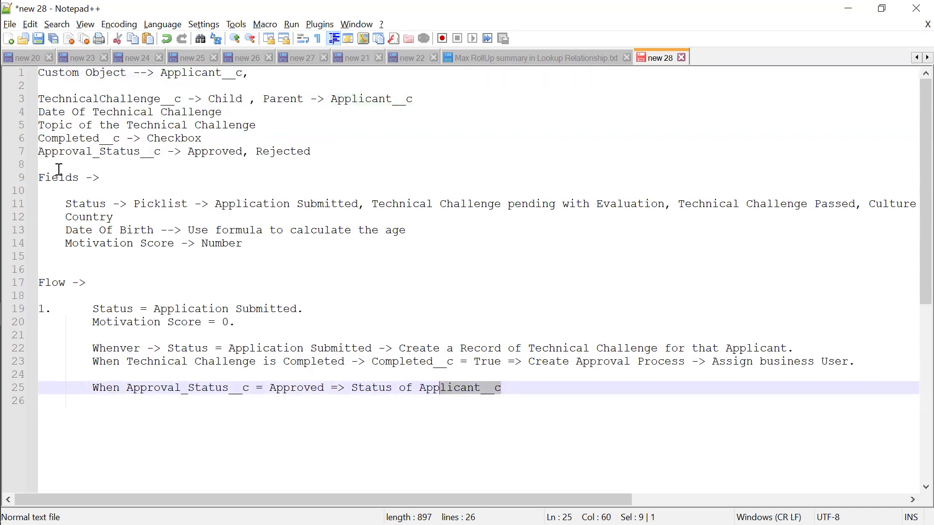
left_click(42, 179)
key("ctrl+v")
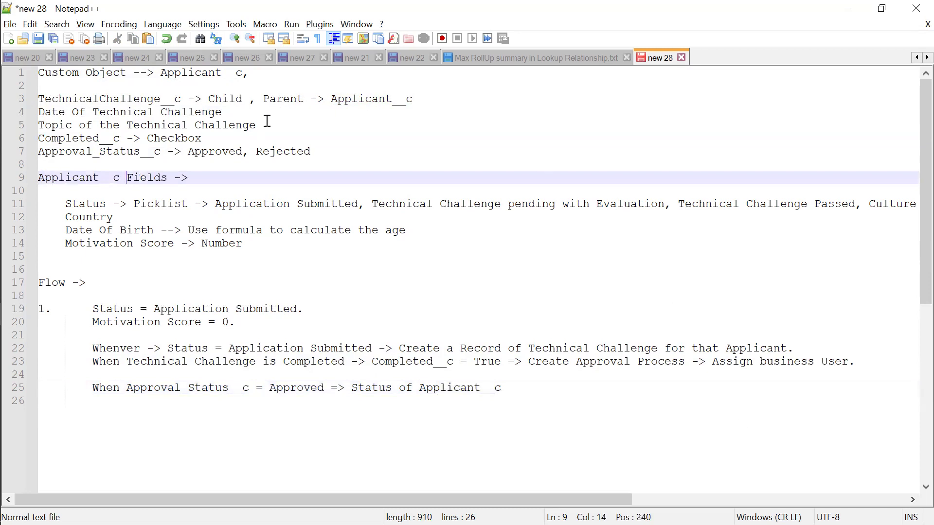
Step: Complete the third flow rule with "will be updated with -> Technical Challenge pending with Evaluation", copying the value from the Status line
left_click(560, 388)
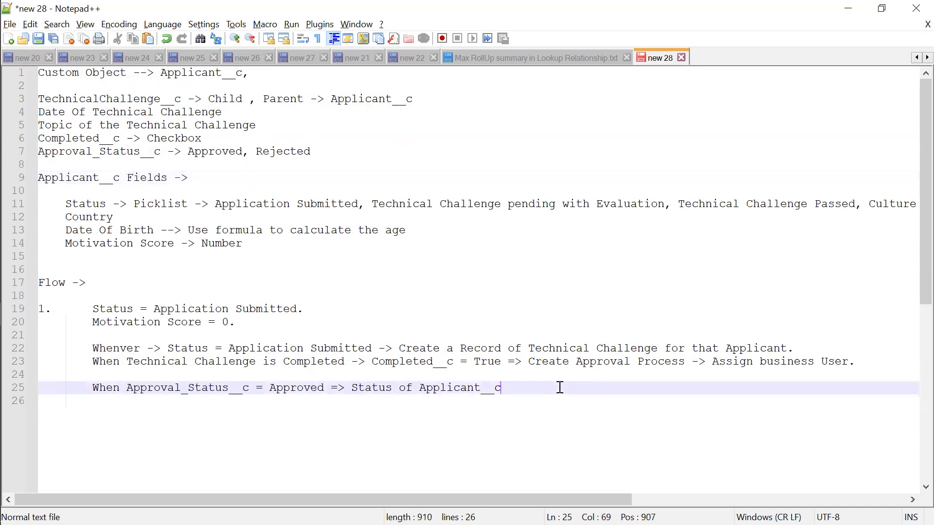
type("will be updated with -")
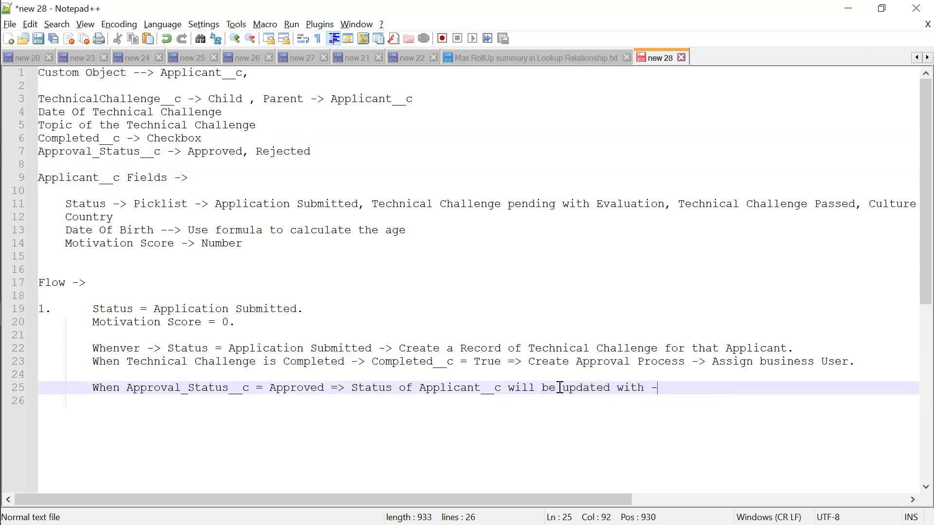
type(">")
left_click_drag(372, 204, 666, 205)
left_click(680, 387)
key("ctrl+v")
left_click(680, 388, "shift")
left_click(714, 439)
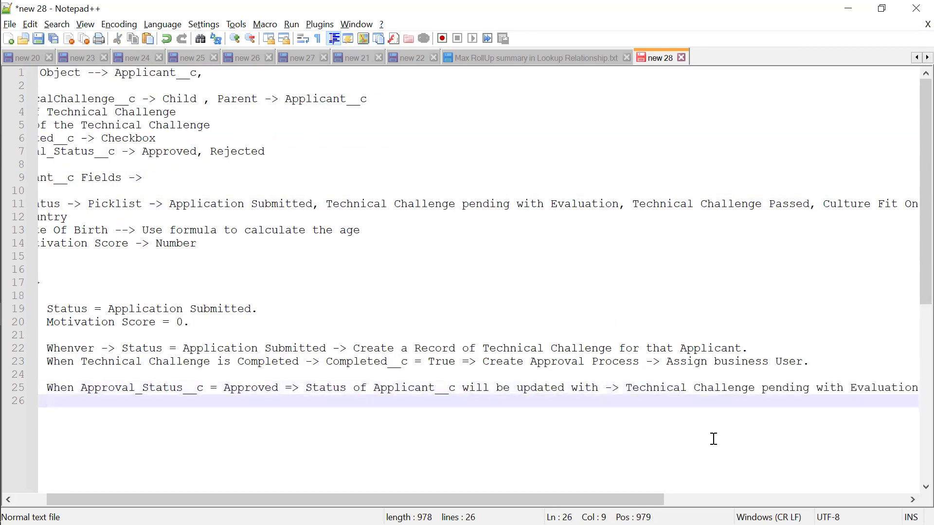
scroll(713, 438, "left", 2)
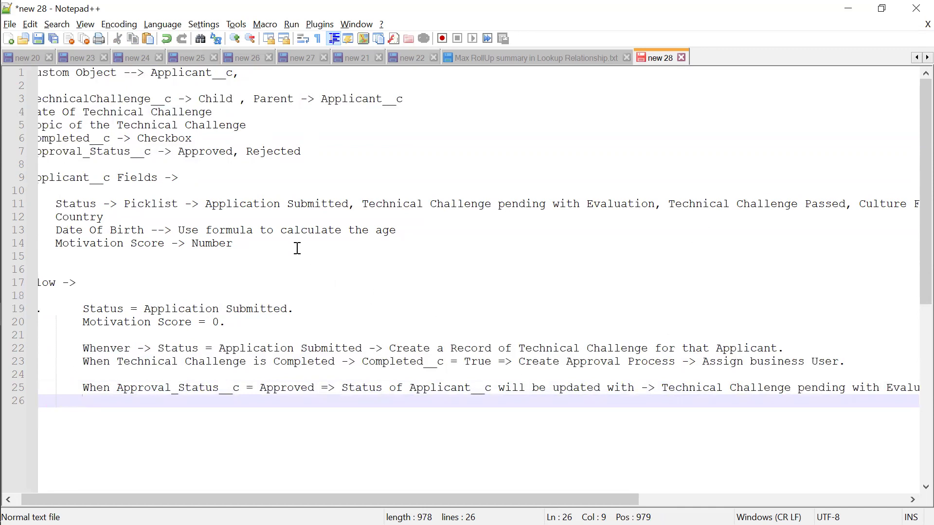
Step: Add a "Custom Settings ->" heading below the Approval_Status__c field, separated by a blank line
left_click(264, 86)
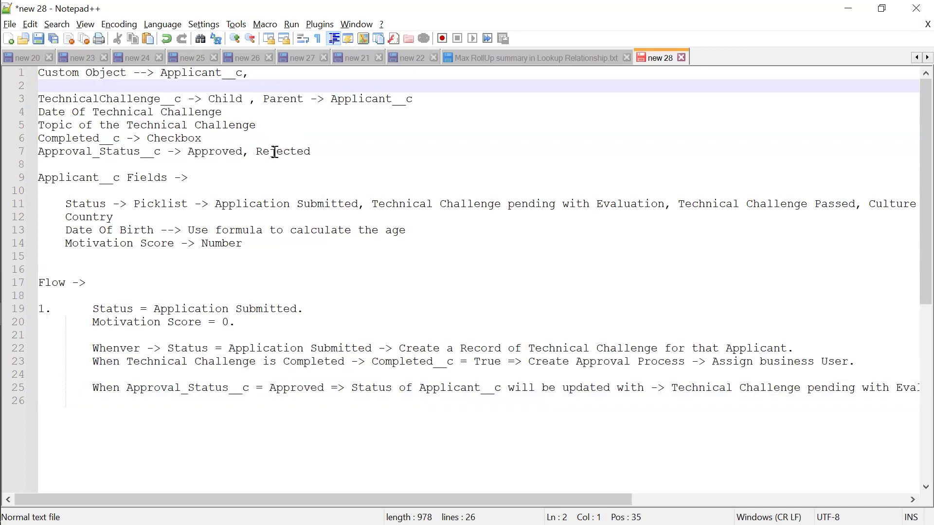
left_click(330, 146)
key("Return")
key("Return")
type("C")
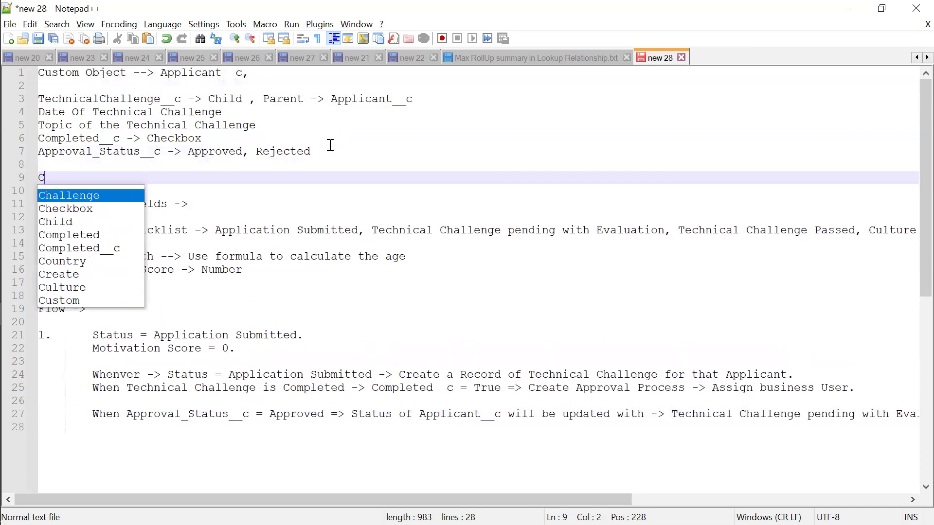
type("ustom Settin")
type("->")
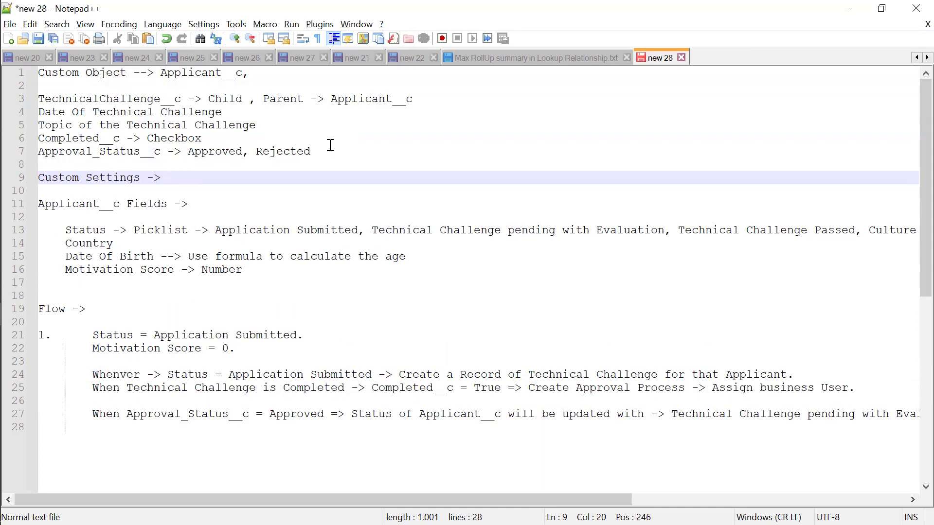
Step: Add the line "Cut Off score -> 70" under Custom Settings and return to the empty line below the third flow rule
key("Return")
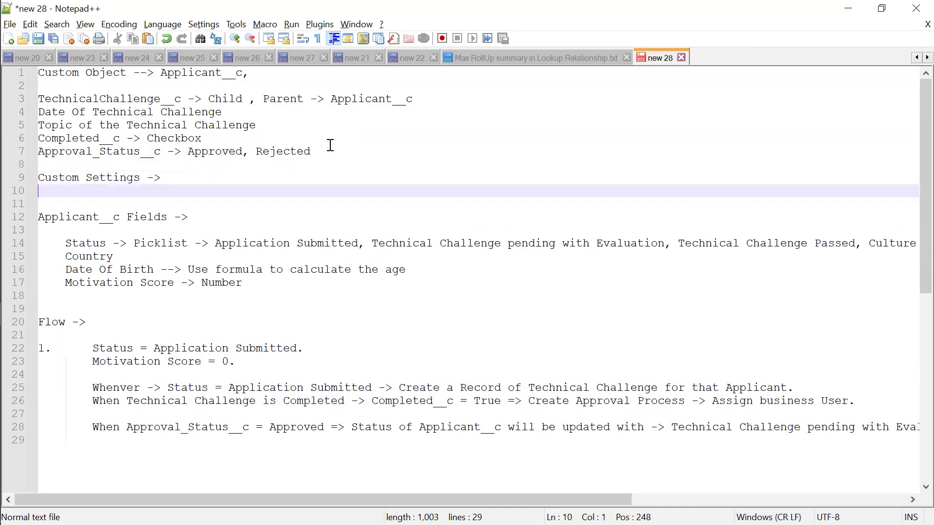
type("Cut Off score ")
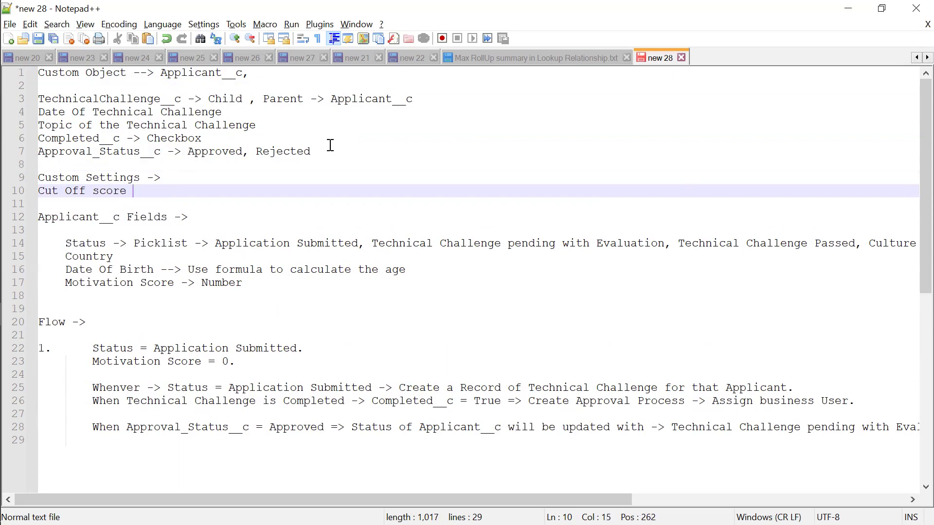
type("-> 70")
scroll(331, 145, "down", 4)
left_click(634, 292)
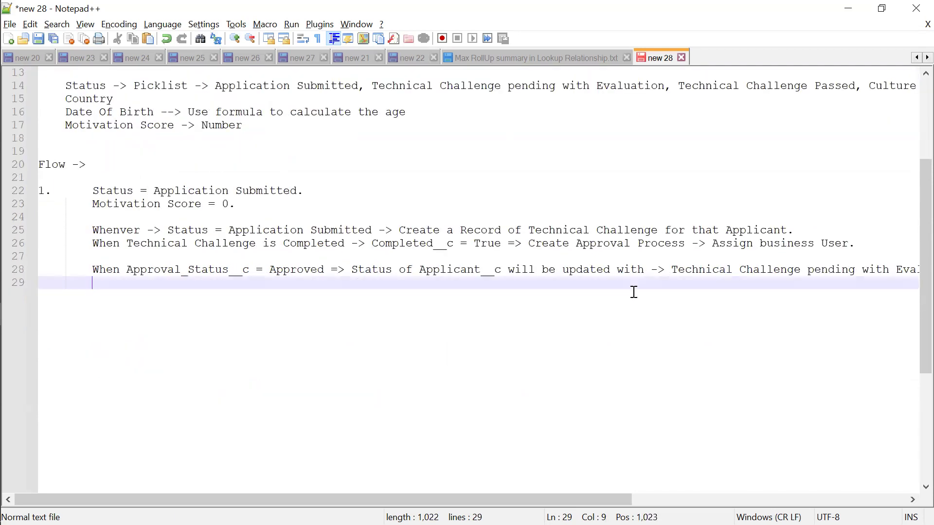
Step: Add the line "Motivation Score -> Updated by some user" below the third flow rule, copying the field name from the Applicant__c fields
scroll(634, 292, "right", 5)
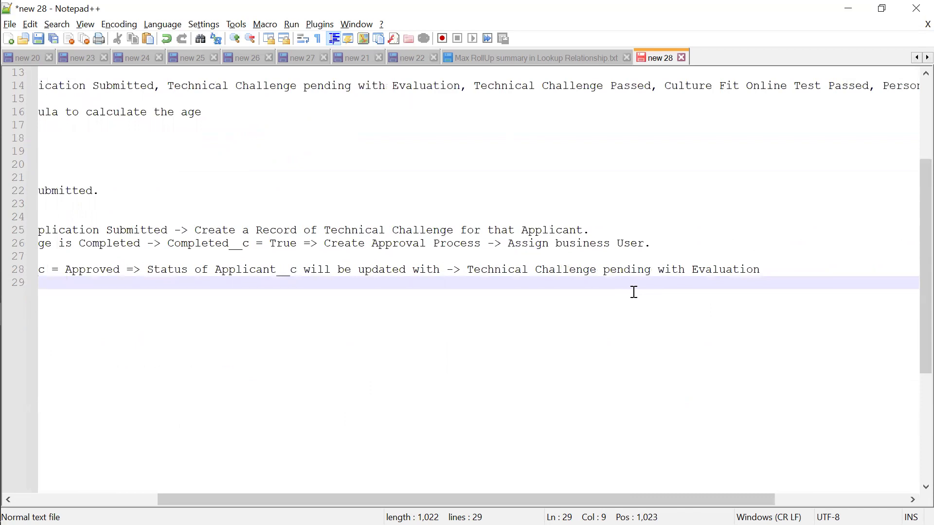
scroll(634, 292, "left", 5)
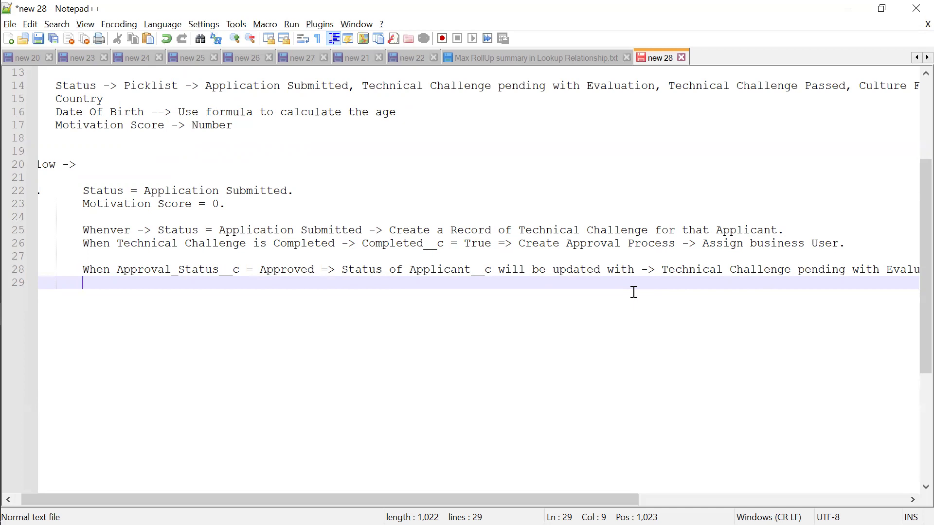
left_click_drag(56, 125, 166, 125)
key("ctrl+c")
left_click(119, 279)
key("ctrl+v")
type("-> U")
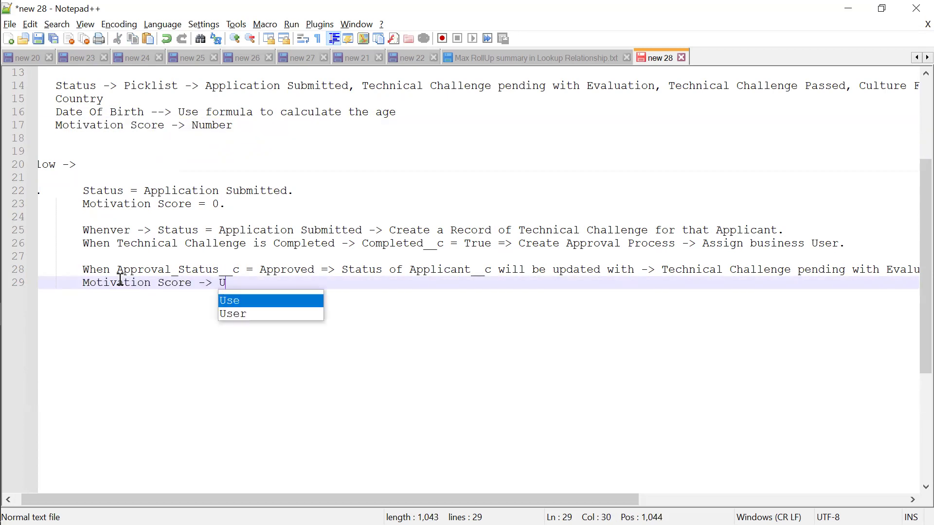
type("pdated by sp")
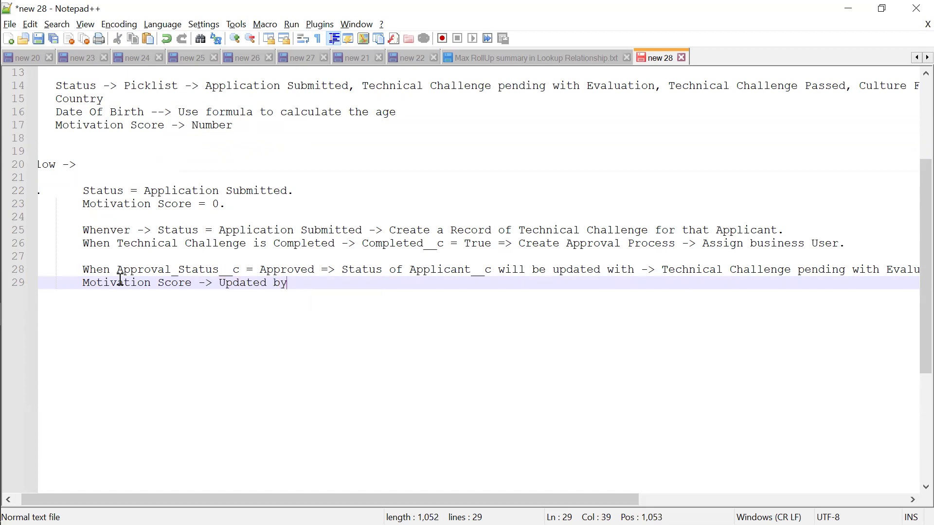
key("BackSpace")
type("ome user")
key("Return")
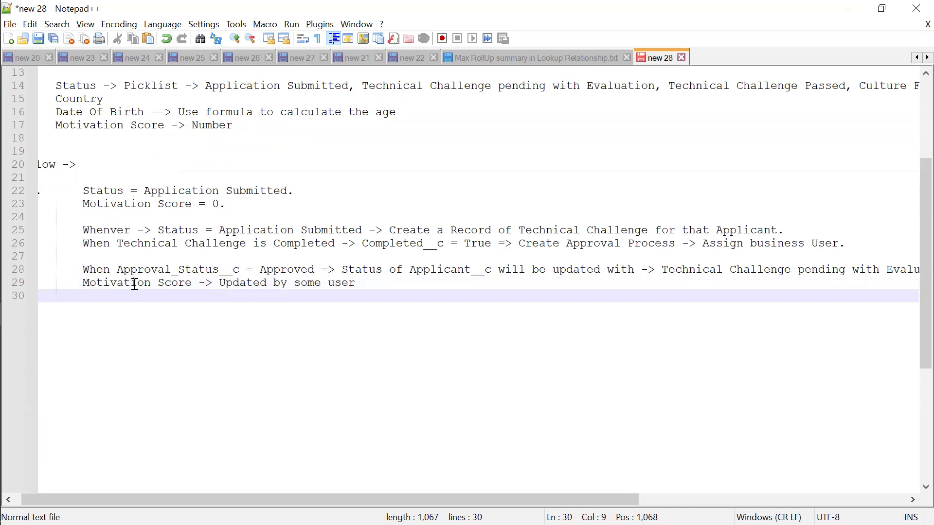
Step: Start a new condition "if(Motivation Score > )" after a blank line, copying "Motivation Score" from the line above
key("Return")
type("if()")
left_click_drag(80, 283, 193, 285)
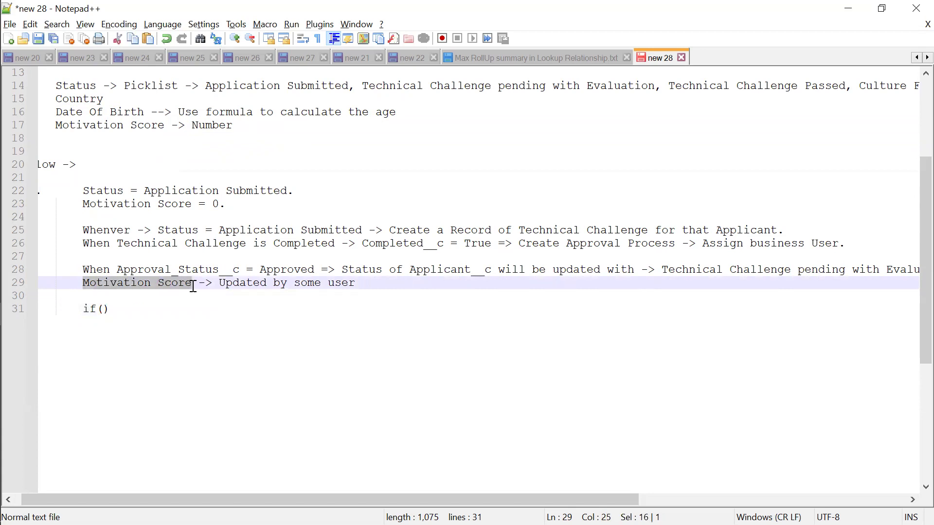
key("ctrl+c")
left_click(104, 310)
key("ctrl+v")
type(">")
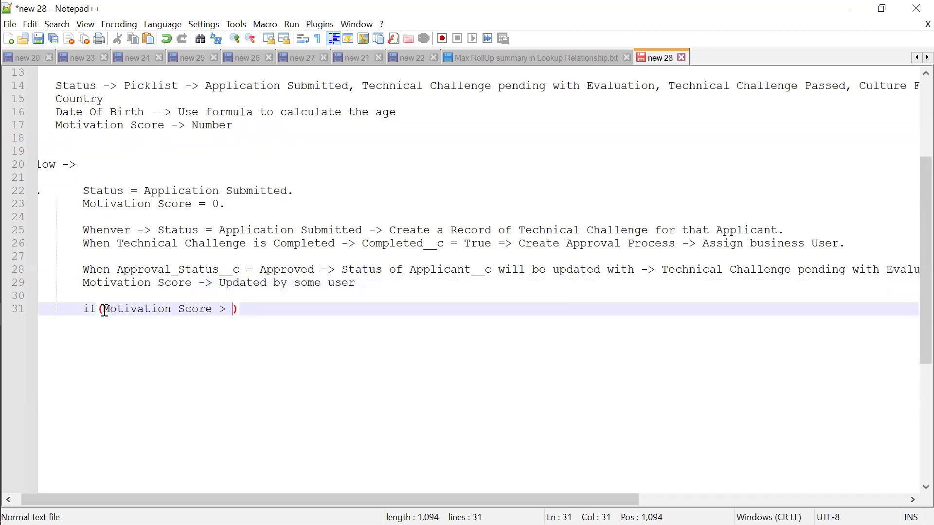
Step: Insert "Cut Off score" as the comparison value in the if condition, copying the Custom Settings entry and removing its "-> 70" part
scroll(100, 159, "up", 3)
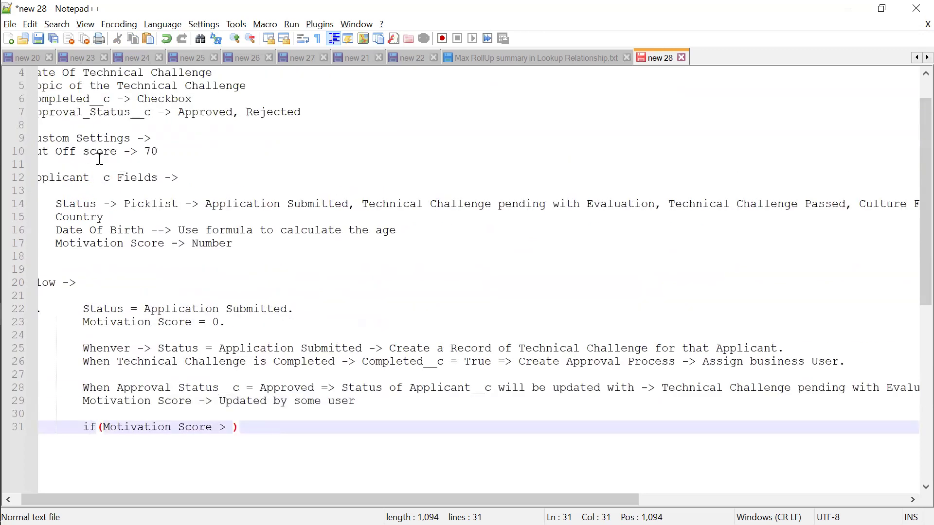
triple_click(77, 151)
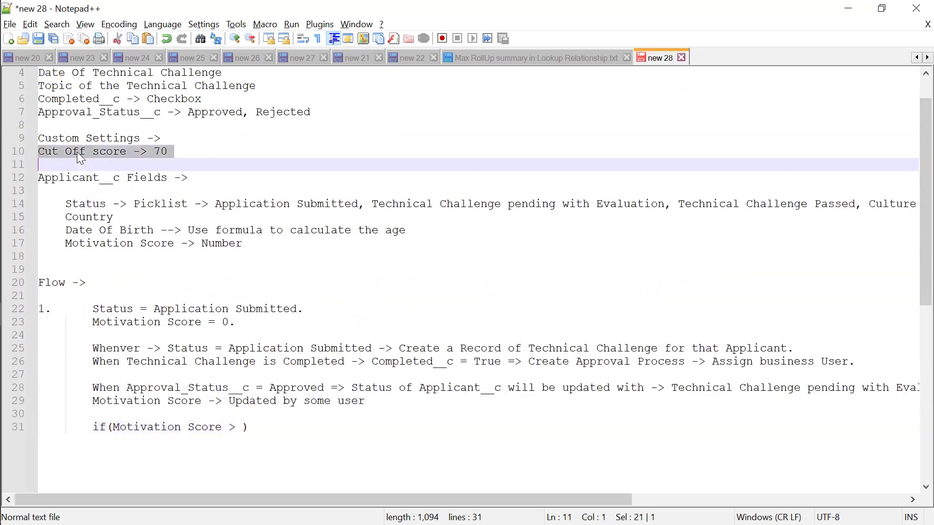
left_click(78, 152)
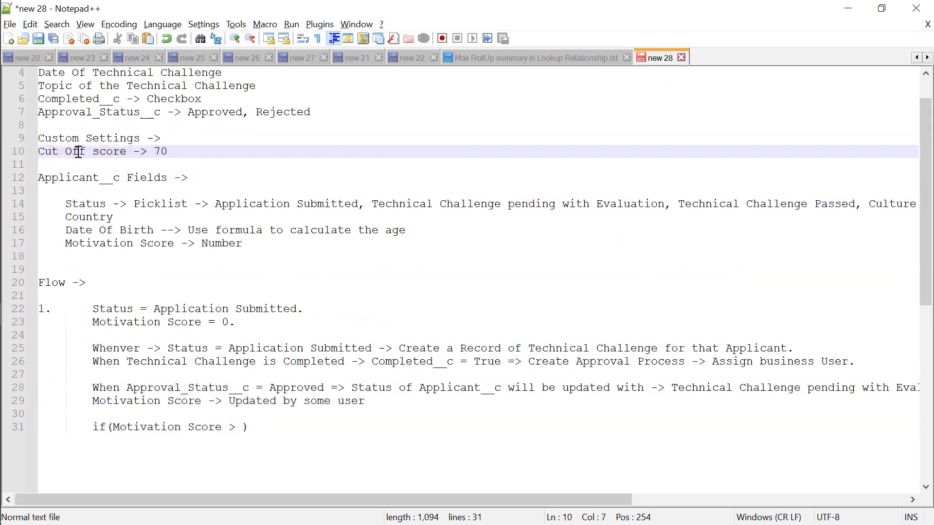
left_click(32, 152)
double_click(113, 151)
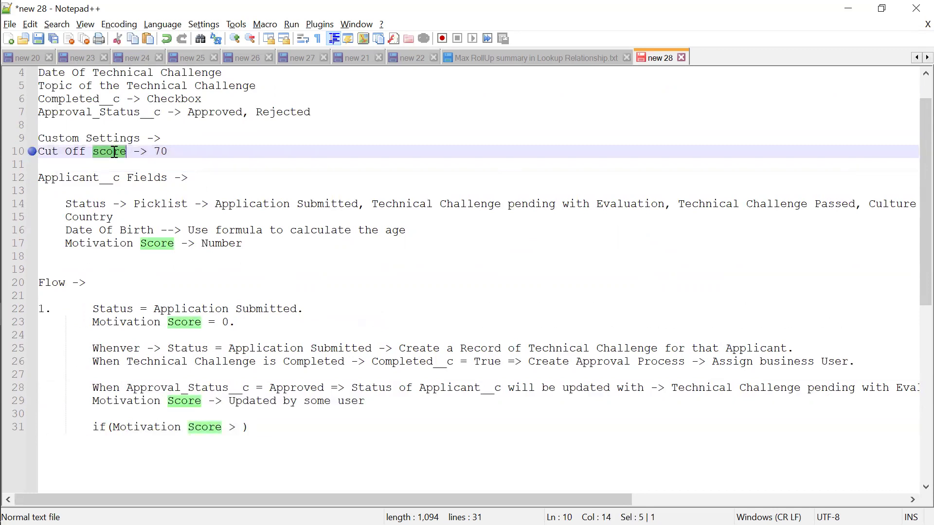
triple_click(113, 151)
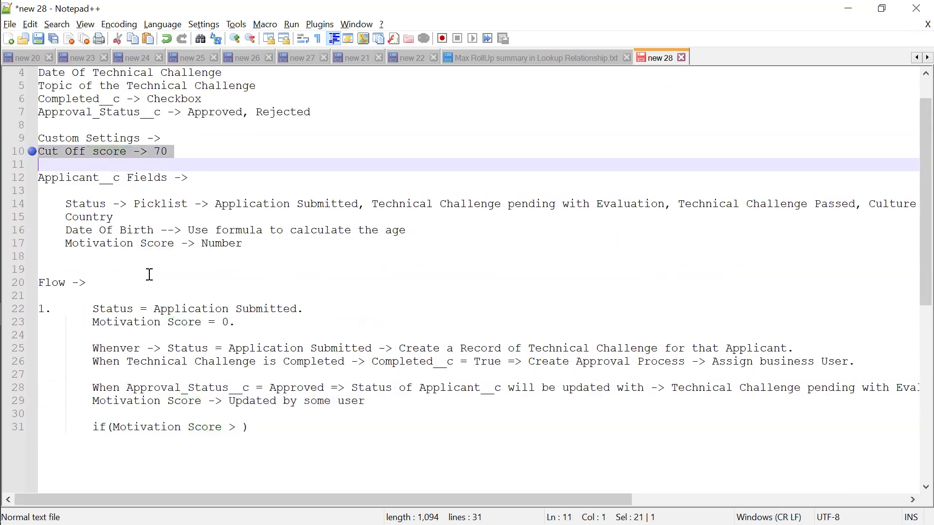
left_click(240, 427)
key("ctrl+v")
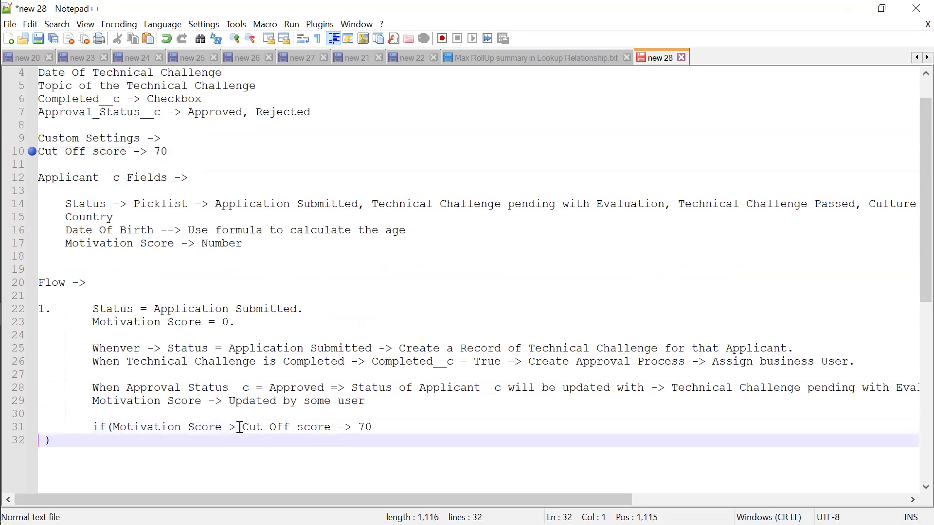
key("BackSpace")
key("BackSpace")
key("BackSpace")
key("BackSpace")
key("BackSpace")
key("BackSpace")
key("BackSpace")
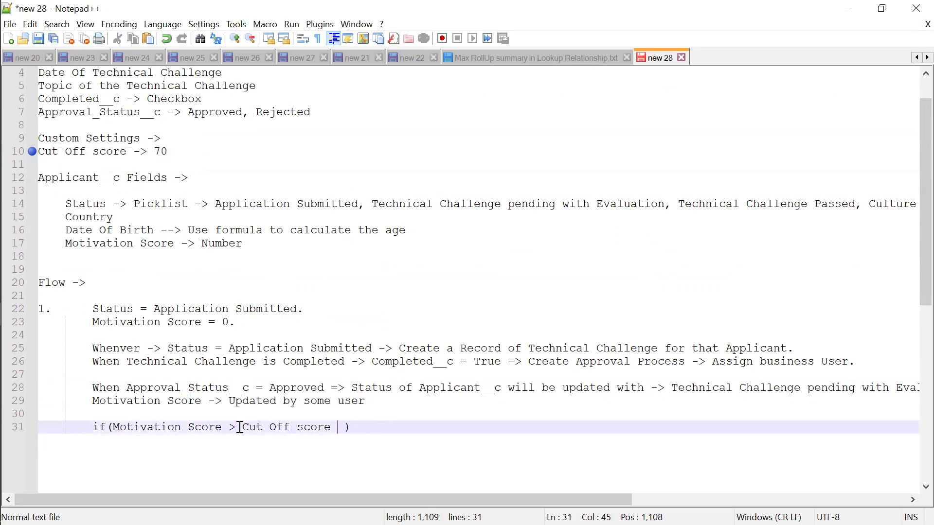
Step: Append "=> Status of Applicant__c will be updated with ->" to the if condition, reusing the wording of the third flow rule
left_click(384, 427)
type("=>")
left_click_drag(352, 388, 666, 388)
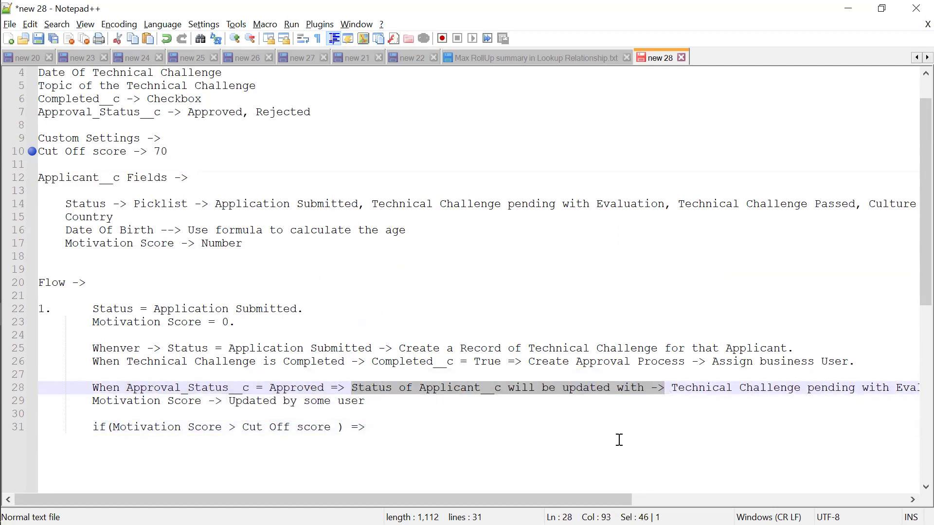
left_click(619, 431)
key("ctrl+v")
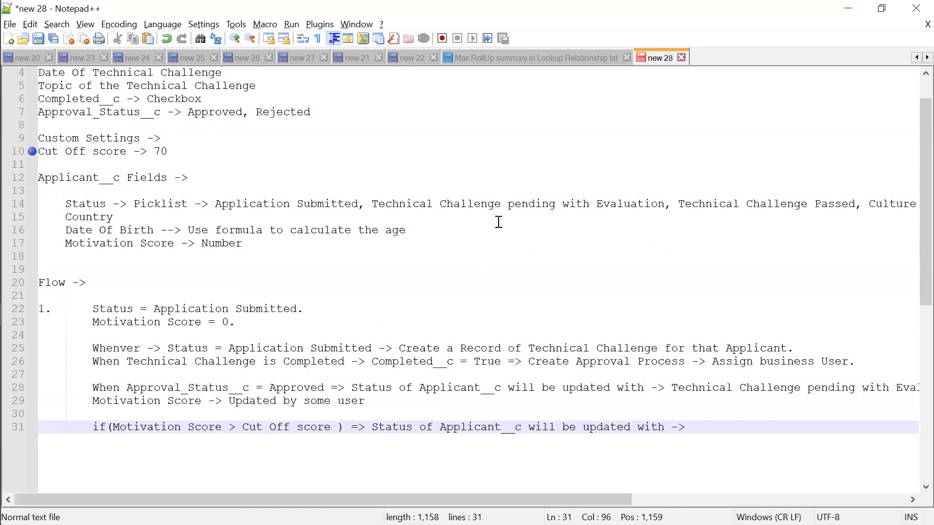
Step: Complete the if rule with "Technical Challenge Passed" copied from the Status picklist values, with a space after the arrow
left_click_drag(678, 204, 858, 204)
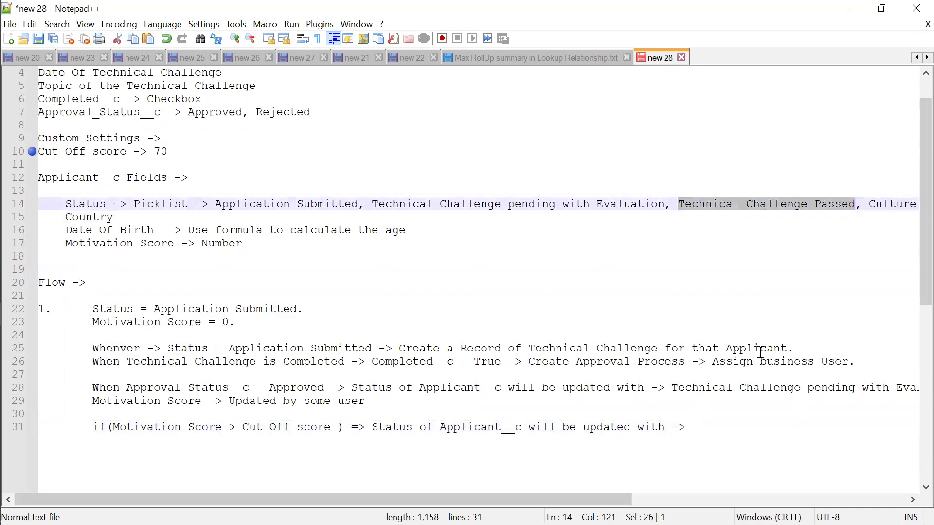
left_click(734, 435)
key("ctrl+v")
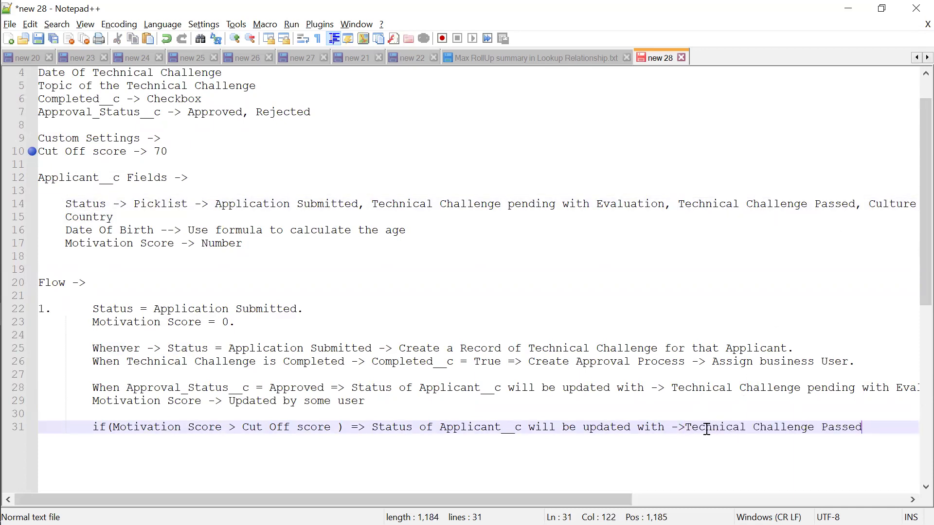
left_click(688, 428)
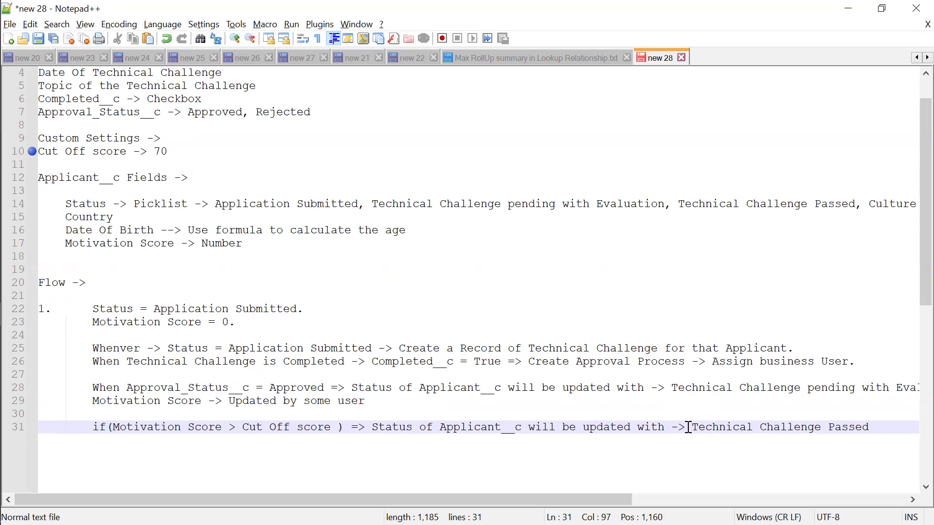
Step: Add the line "--> Send an email to Applicant" below the if rule
left_click(881, 427)
key("Return")
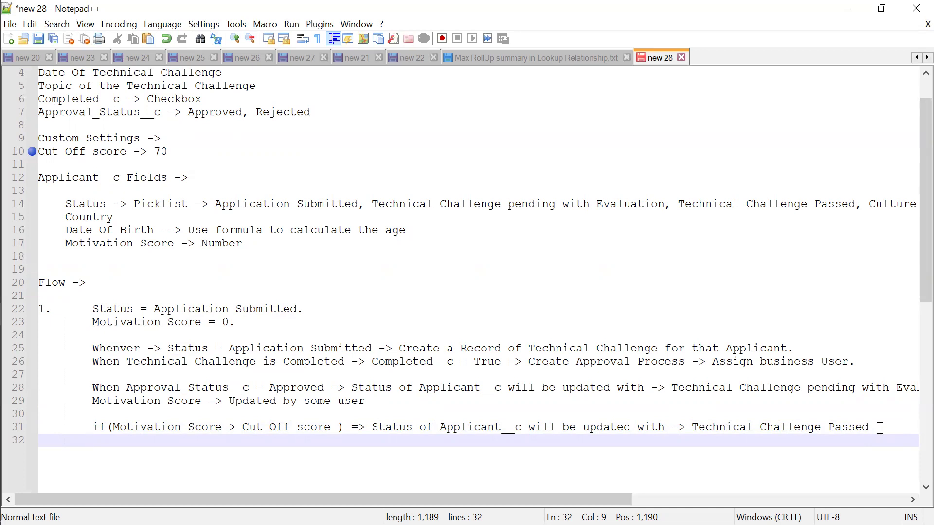
type("--> Send an")
key("BackSpace")
key("BackSpace")
type("n email ro")
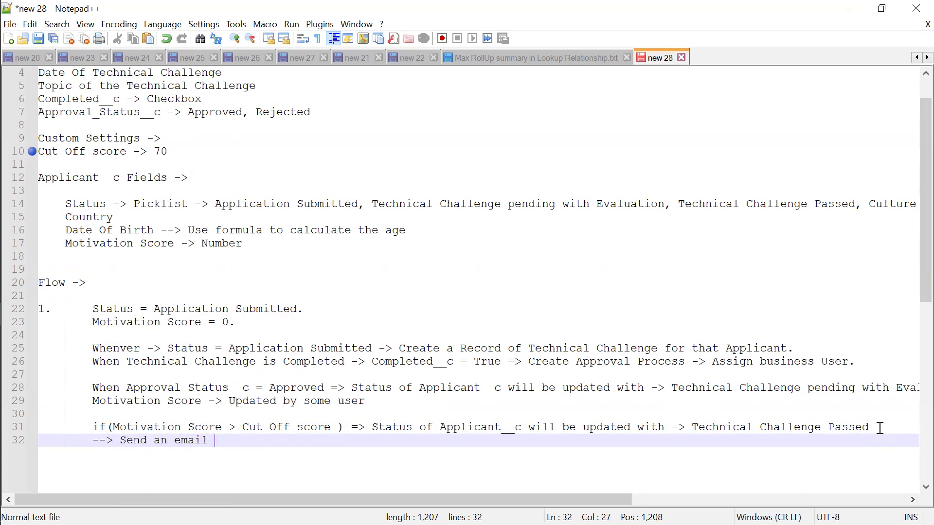
key("BackSpace")
key("BackSpace")
key("BackSpace")
type("t")
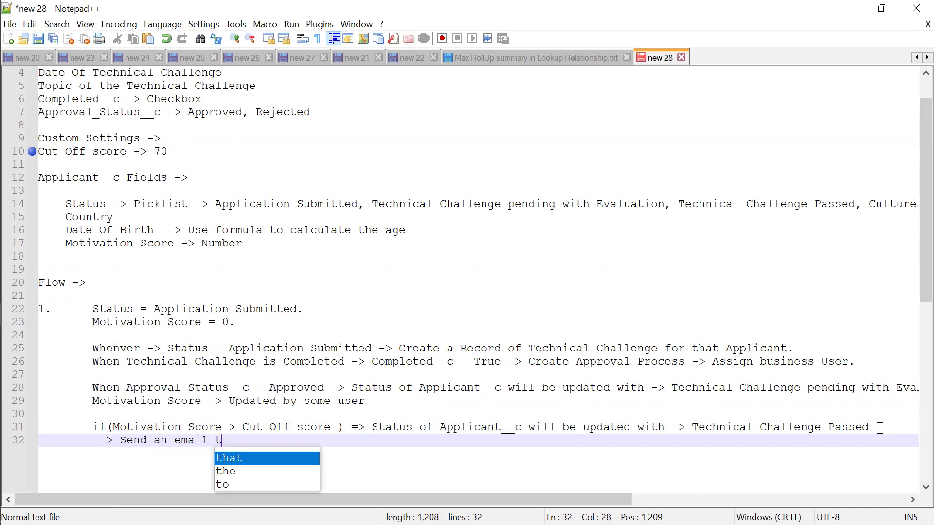
type("o App")
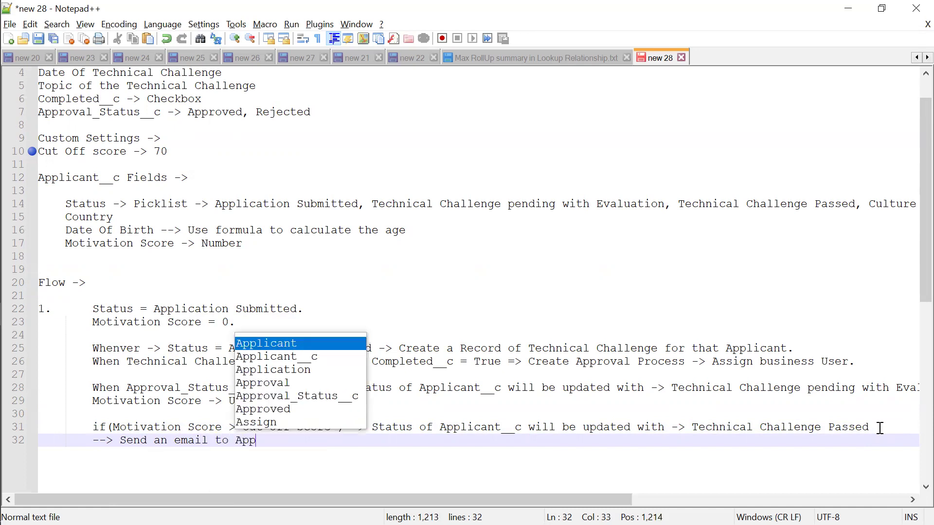
key("Return")
Step: Extend the email line with "-> He has passed the Technical Challenge."
type("-> ")
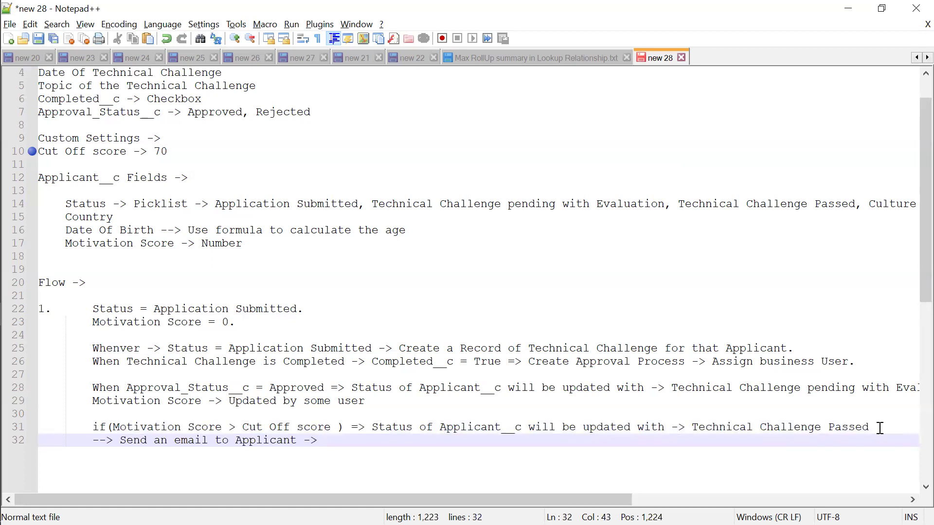
type("H")
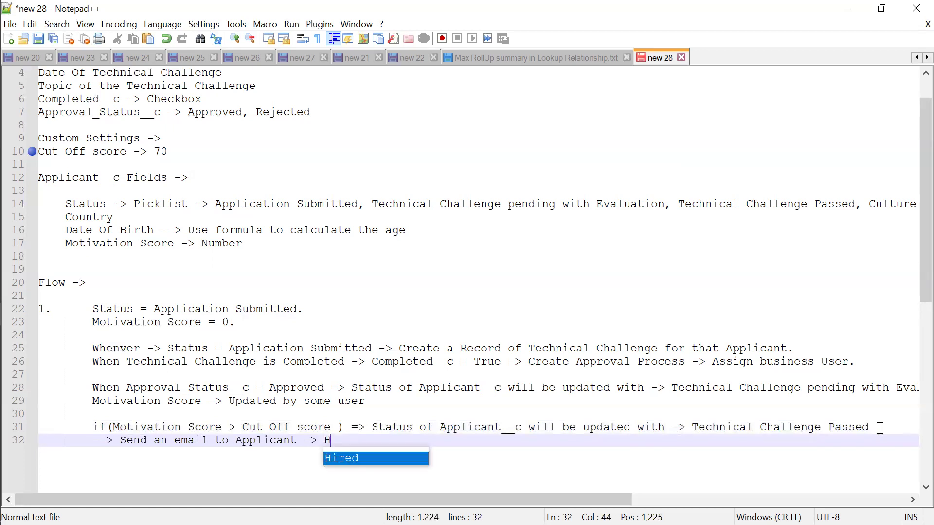
type("e ahas")
key("BackSpace")
key("BackSpace")
key("BackSpace")
key("BackSpace")
key("BackSpace")
type("has ")
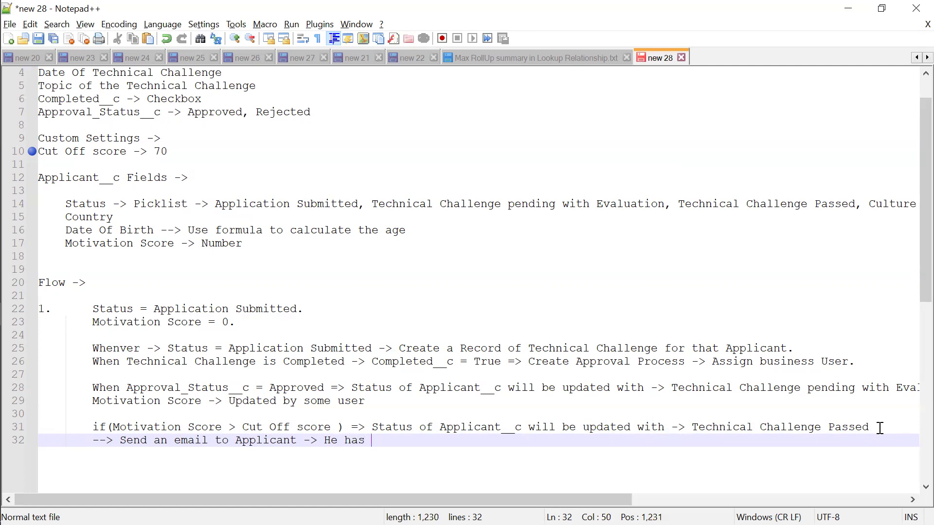
type("passed the ")
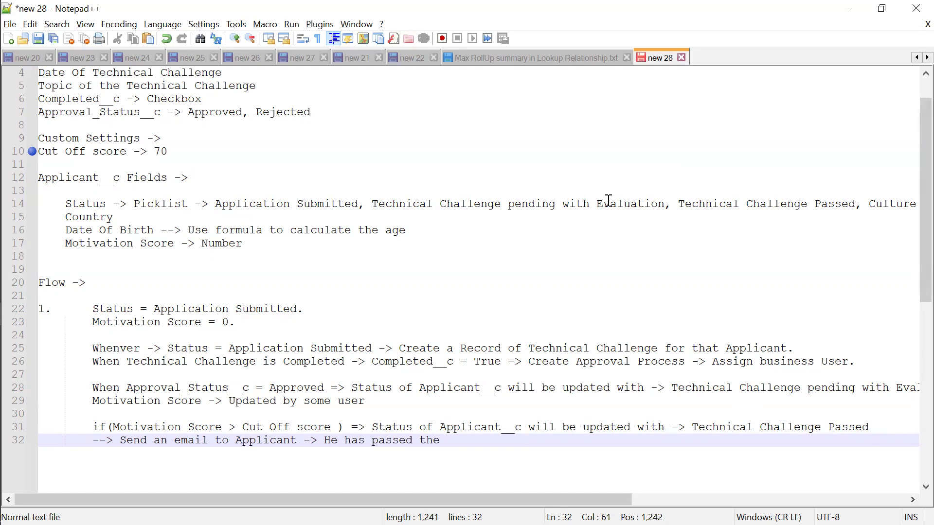
type("Te")
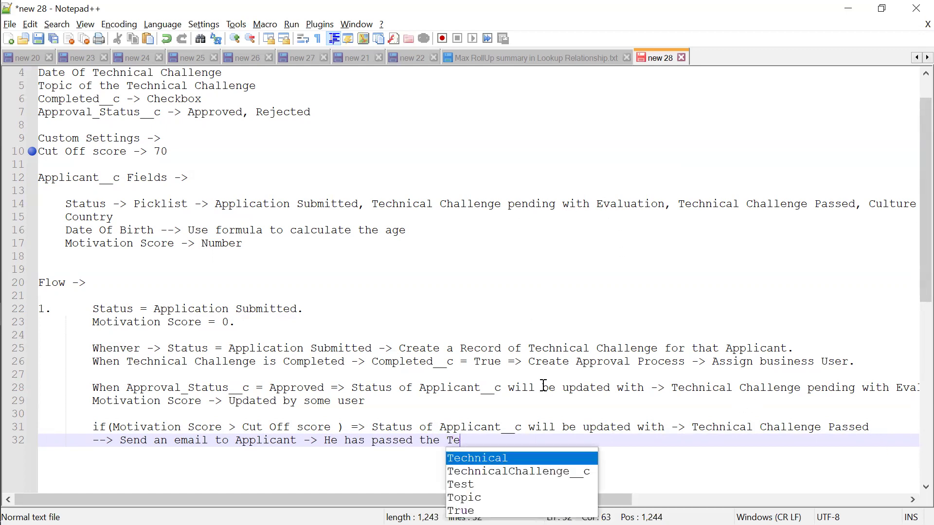
type("chnical C")
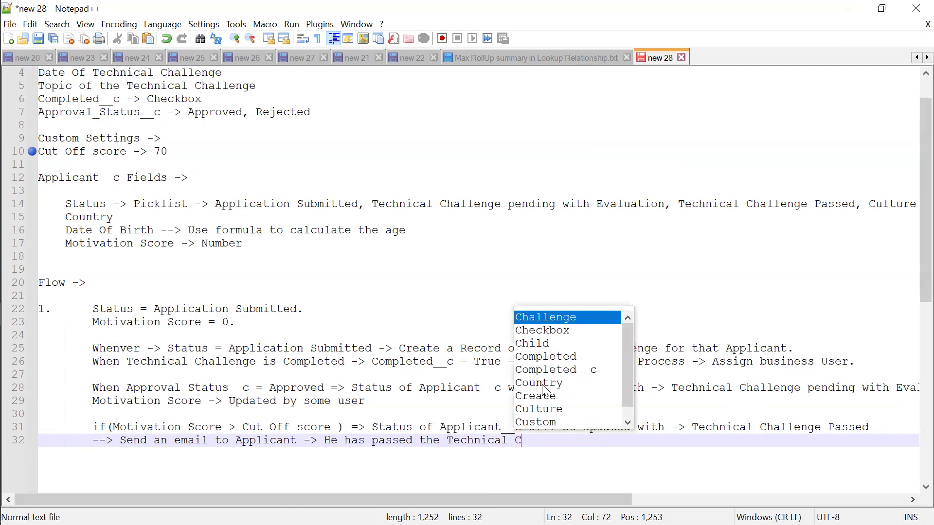
type("hallenge")
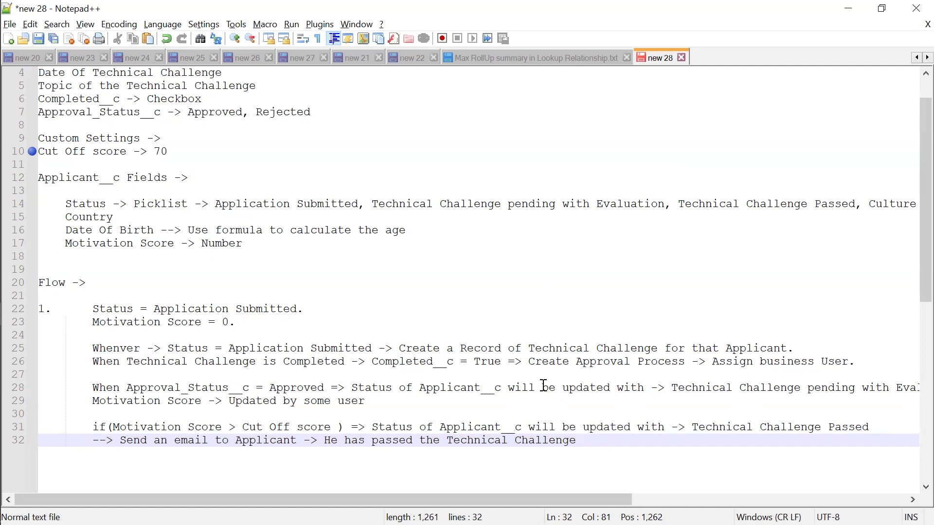
key("BackSpace")
type(".")
scroll(629, 358, "right", 5)
scroll(630, 359, "left", 5)
left_click(635, 366)
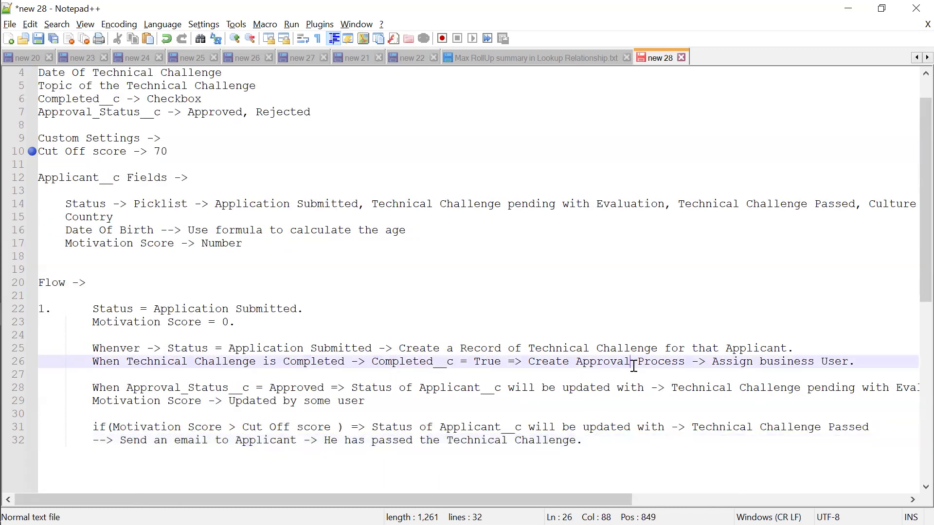
left_click(728, 364)
left_click(373, 429)
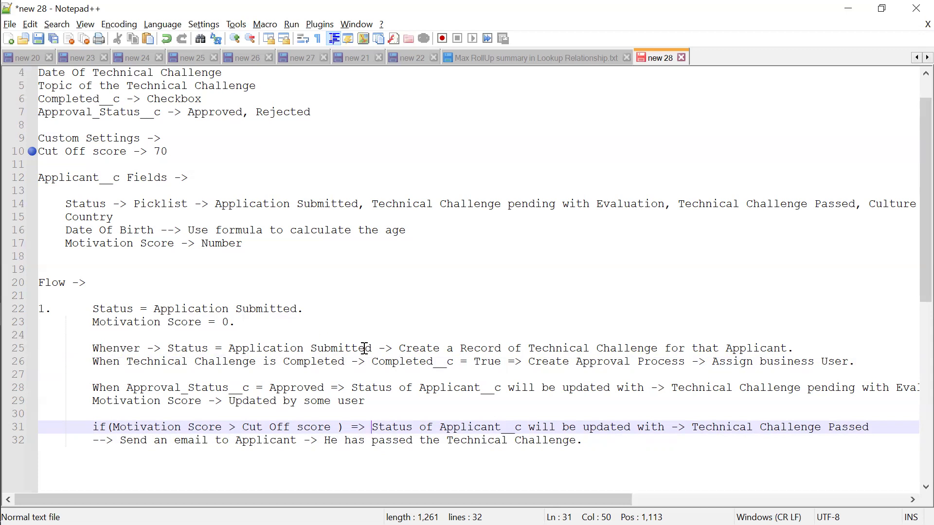
left_click(407, 364)
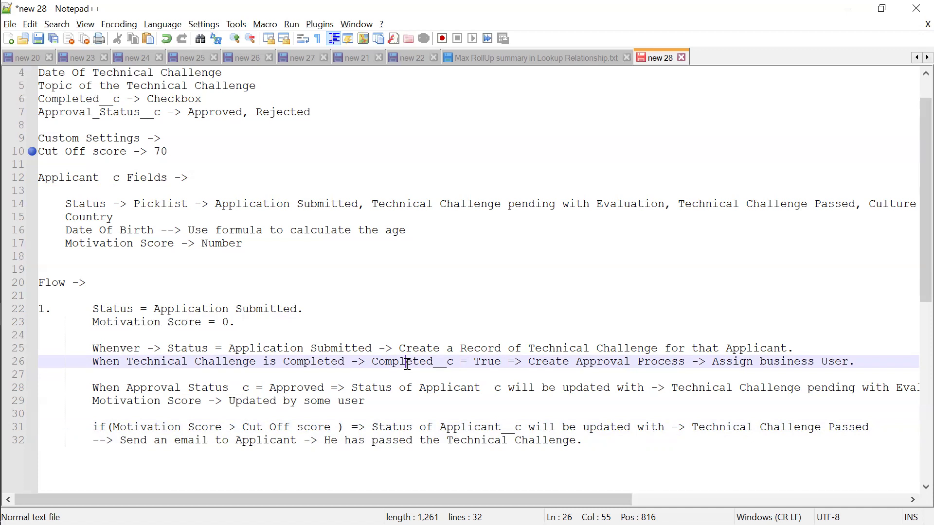
Step: Add two empty lines below the email line
left_click(671, 445)
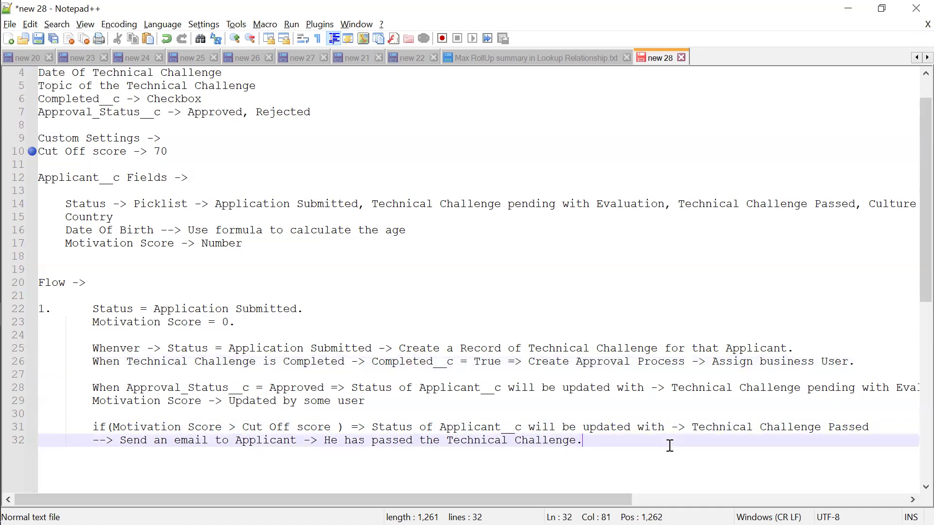
key("Return")
key("Return")
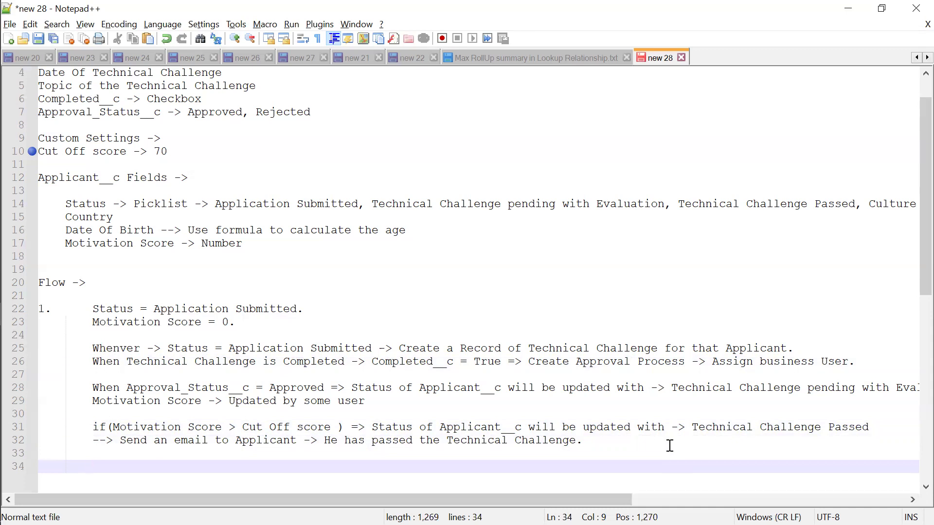
Step: Add the line "email -> store Email of Applicants." above Status in the Applicant__c Fields list
scroll(648, 354, "right", 5)
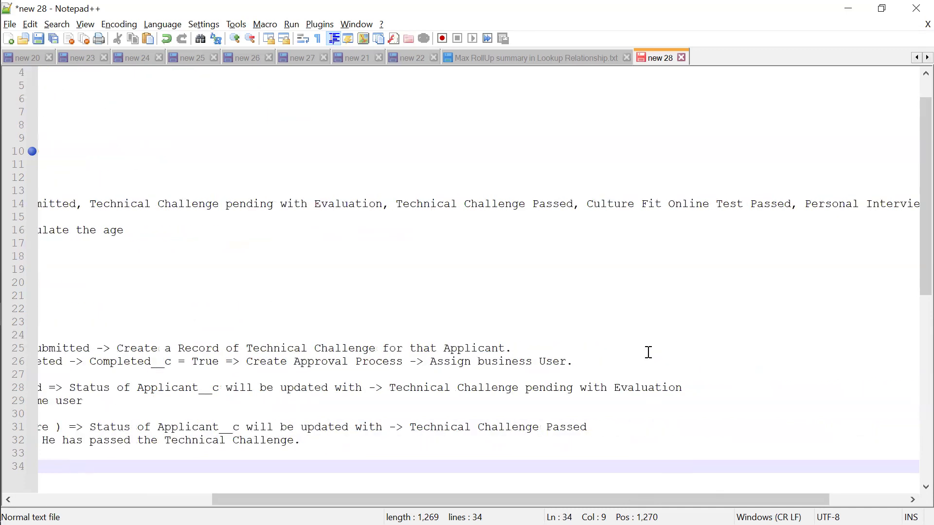
scroll(648, 352, "left", 5)
scroll(648, 352, "right", 4)
scroll(649, 352, "left", 4)
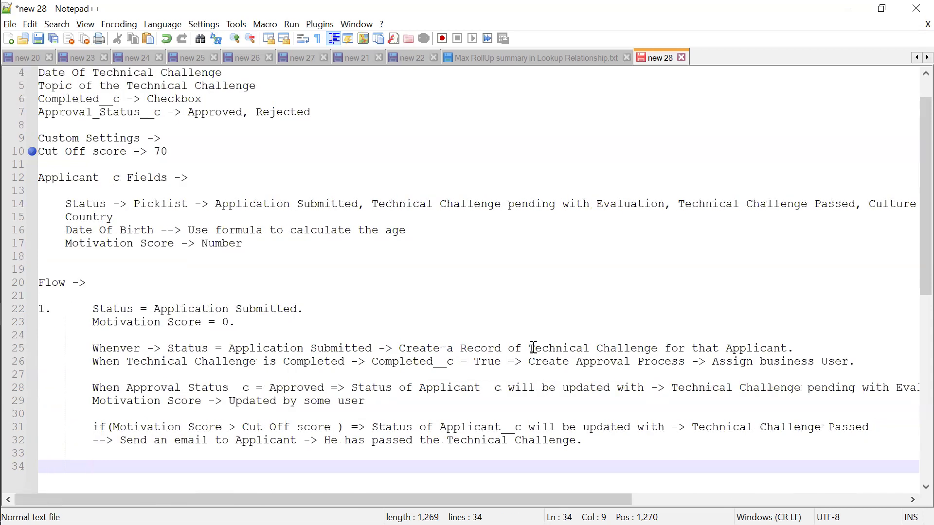
scroll(309, 360, "down", 2)
scroll(308, 359, "up", 1)
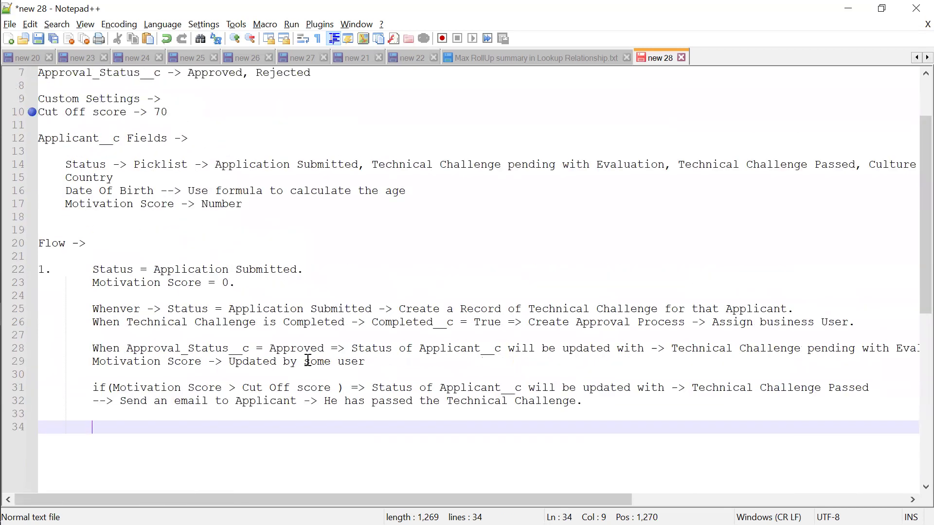
scroll(219, 243, "up", 2)
left_click(107, 233)
key("Return")
type("ema")
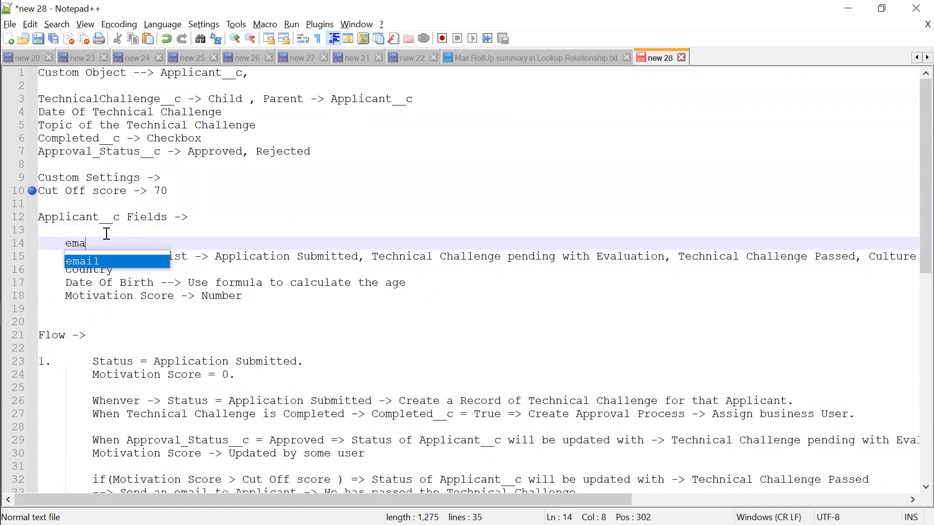
type("il -> store Email of Applicant")
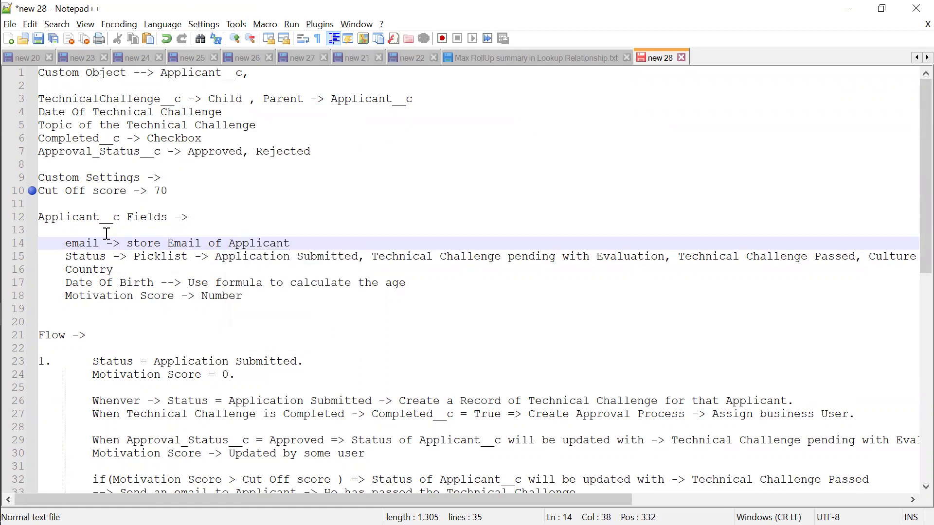
type("s.")
Step: Start flow item "2." below the email notification line, indented like item 1, after checking the phases in the project brief
scroll(113, 222, "down", 3)
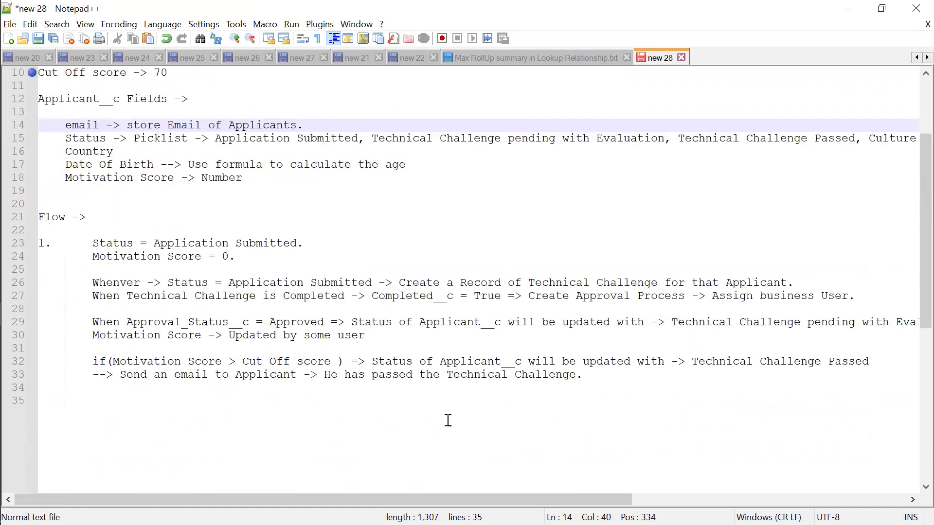
left_click(612, 370)
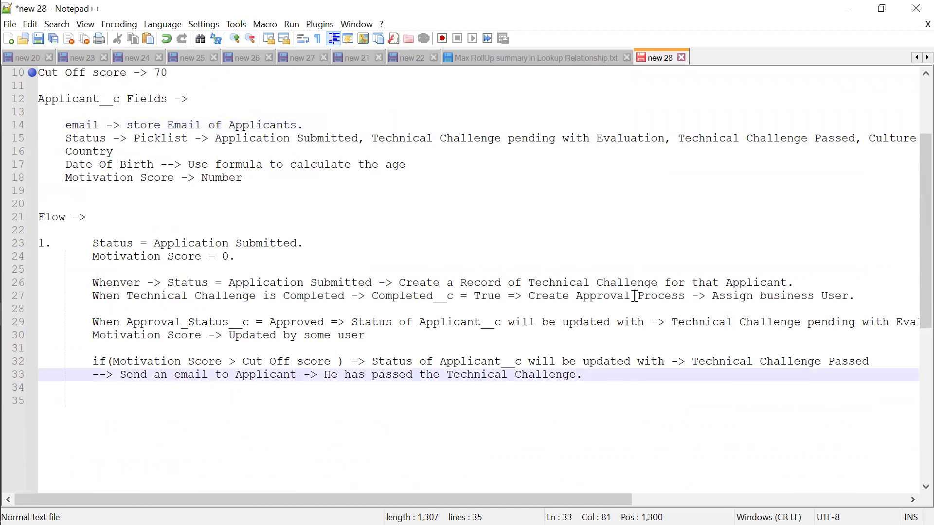
scroll(634, 294, "up", 1)
scroll(636, 292, "down", 3)
key("alt+Tab")
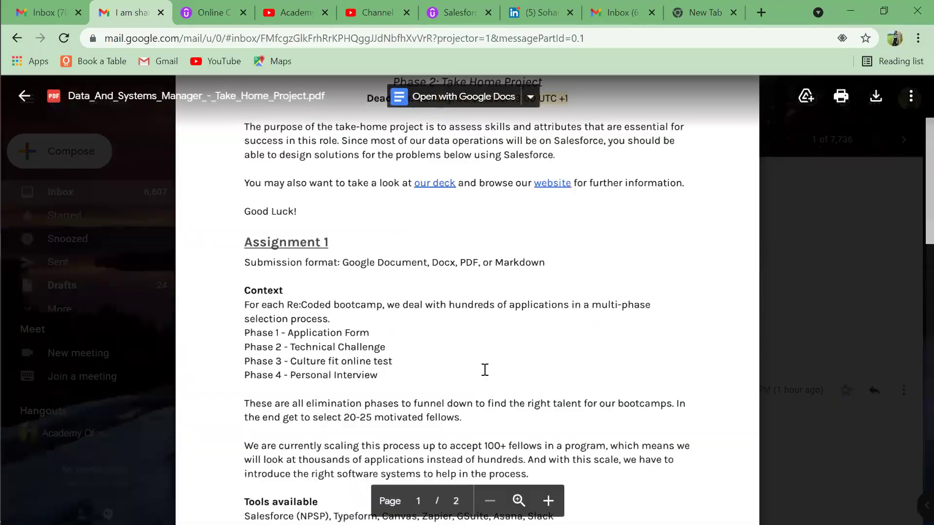
key("alt+Tab")
key("alt+Tab")
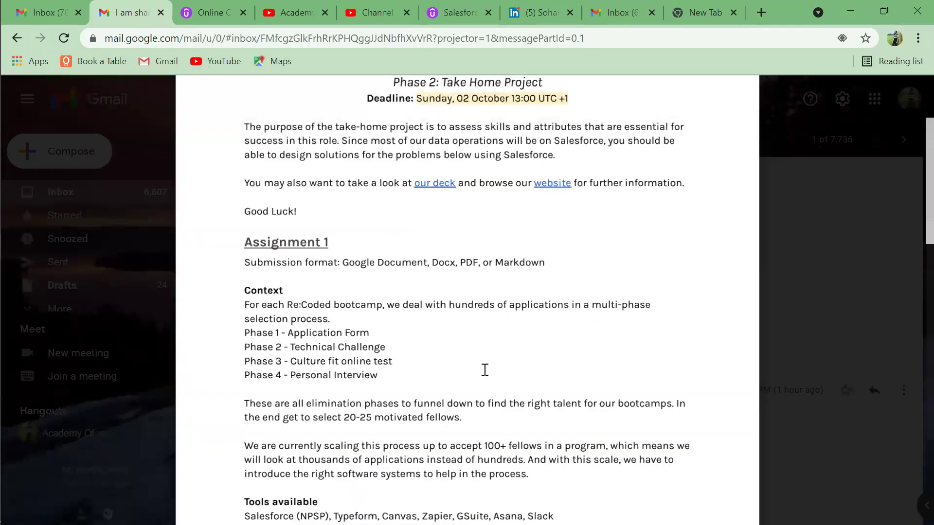
key("alt+Tab")
key("Return")
key("Return")
key("BackSpace")
key("BackSpace")
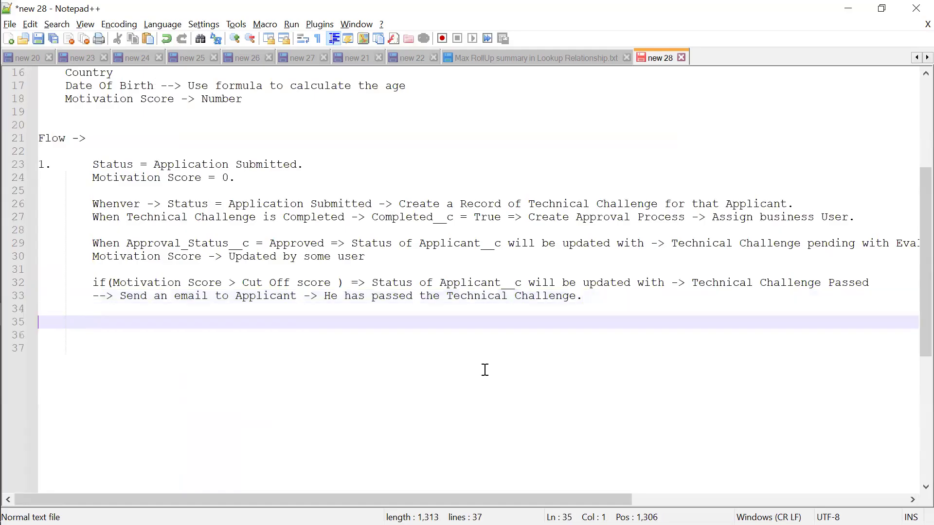
key("Return")
type("2.")
key("Tab")
key("Tab")
scroll(485, 370, "down", 1)
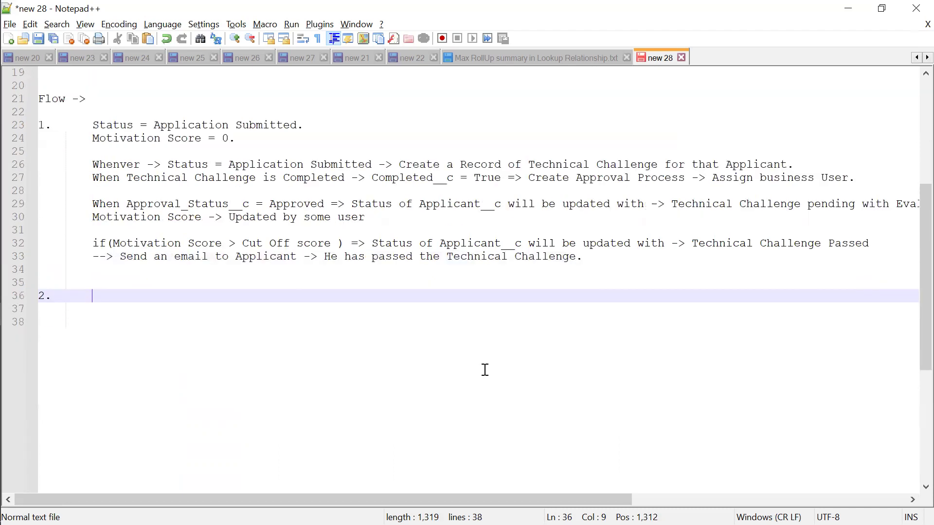
Step: Write the condition "if(Status of Applicant__c == )" for flow item 2, reusing the status wording from the rule above
left_click(485, 369)
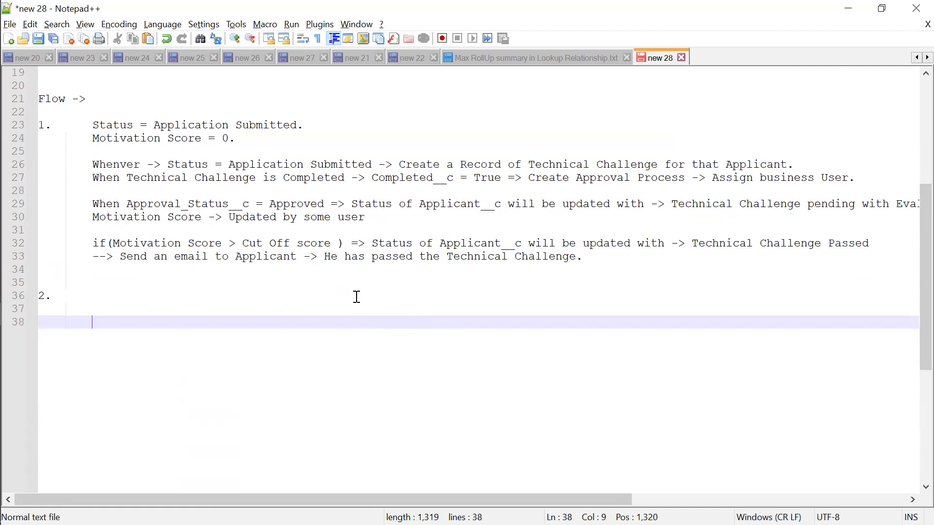
left_click(357, 297)
type("if()")
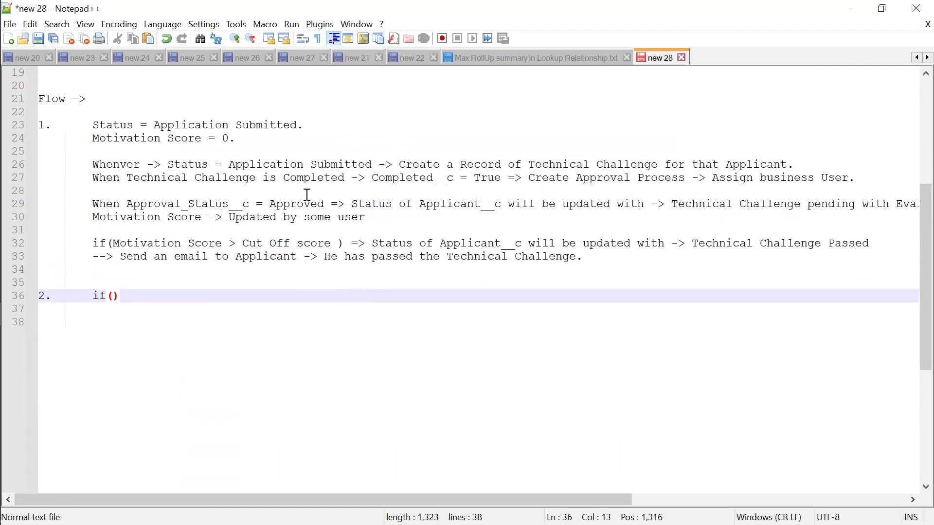
left_click_drag(371, 243, 521, 244)
key("ctrl+c")
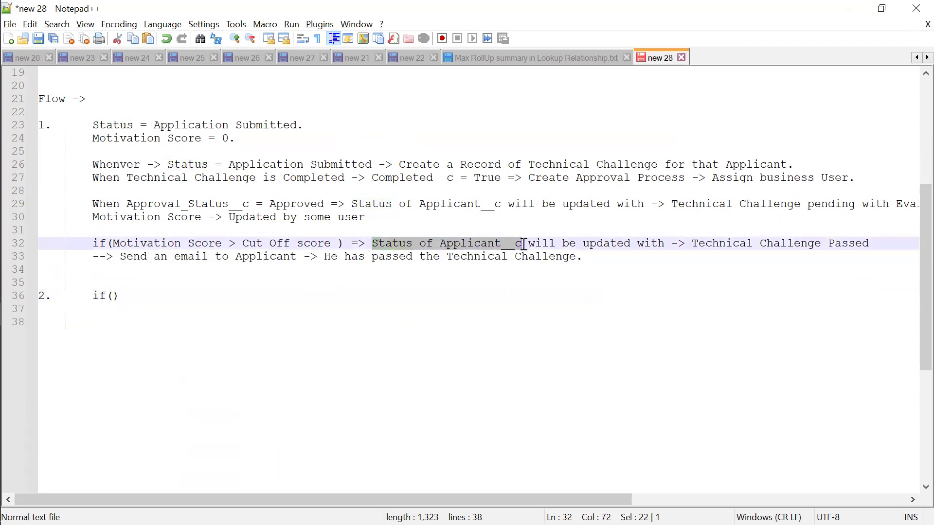
left_click(115, 297)
key("ctrl+v")
type("==")
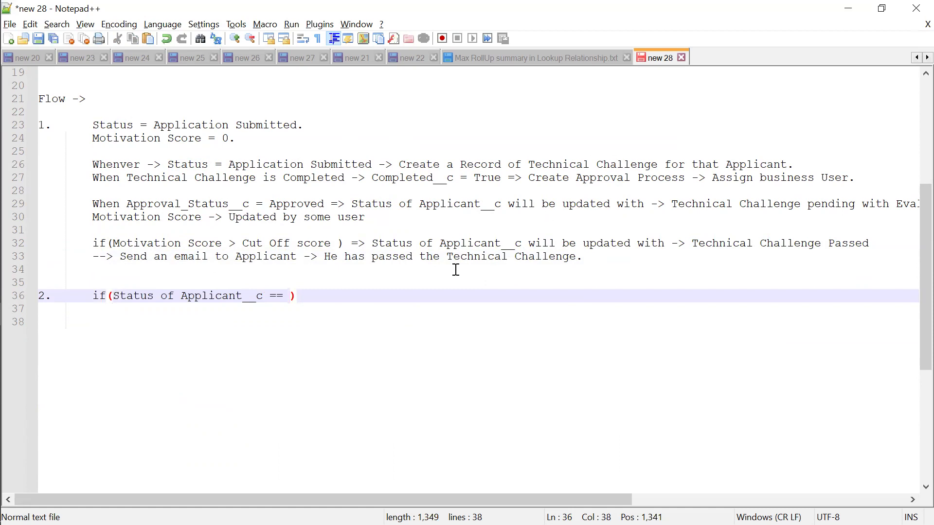
Step: Complete the item 2 condition with the copied value "Technical Challenge Passed" and add "=>" after the closing parenthesis
left_click_drag(692, 243, 883, 244)
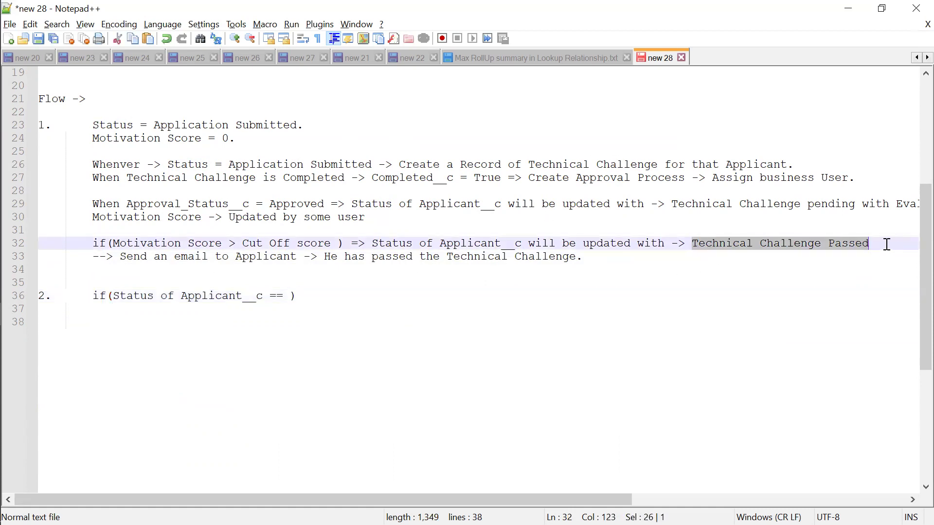
key("ctrl+c")
left_click(291, 297)
key("ctrl+v")
left_click(513, 297)
type("=>")
Step: Duplicate the "TechnicalChallenge__c -> Child , Parent -> Applicant__c" line below the Approval_Status__c line, separated by two empty lines
key("alt+Tab")
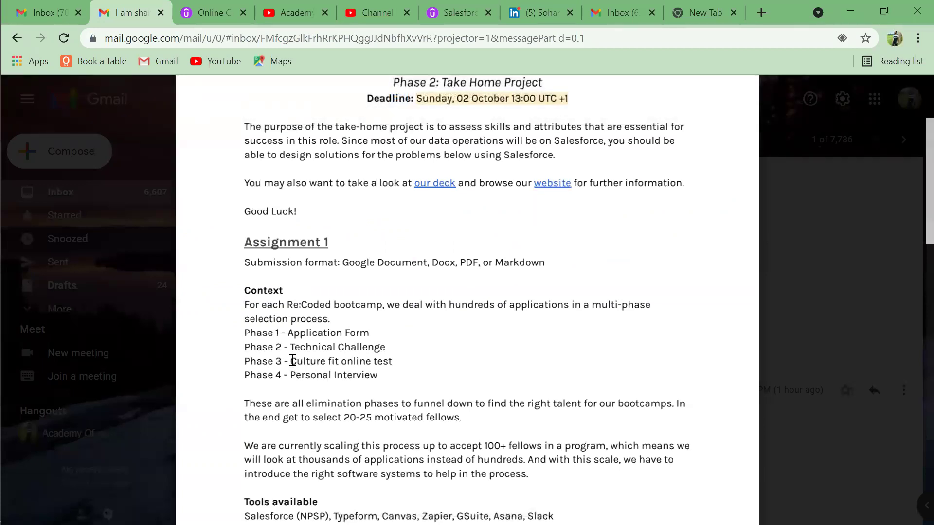
key("alt+Tab")
scroll(580, 310, "up", 7)
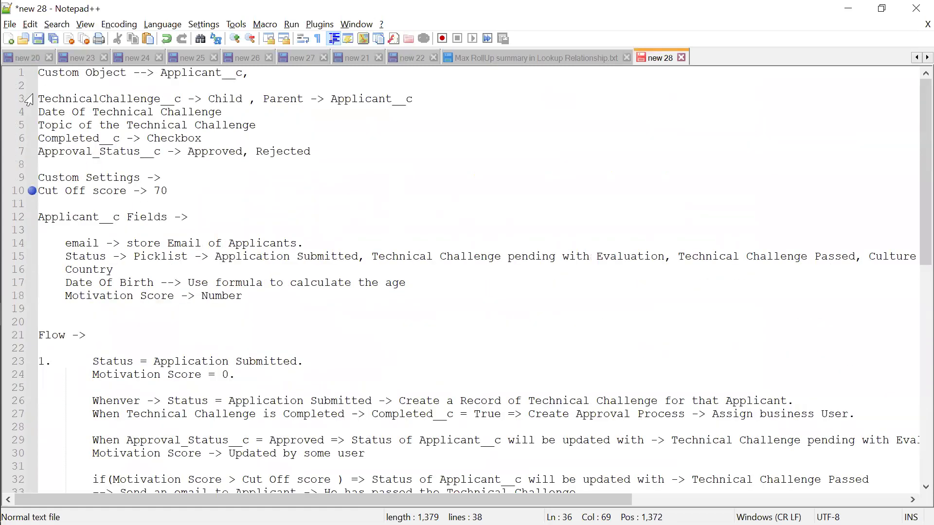
left_click_drag(41, 96, 417, 99)
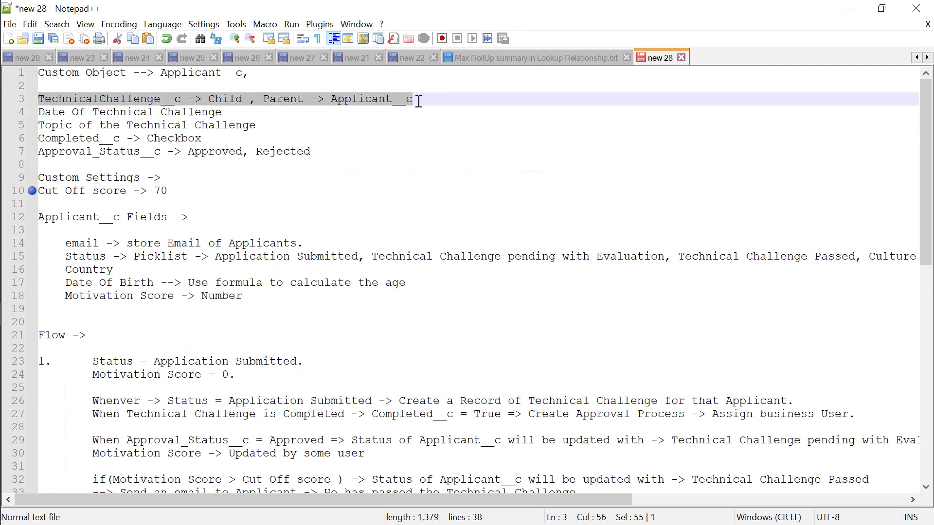
left_click(399, 157)
key("Return")
key("Return")
key("Return")
key("ctrl+v")
Step: Replace "TechnicalChallenge" in the duplicated object line with "Culture fit online test" copied from Phase 3 of the project brief
key("alt+Tab")
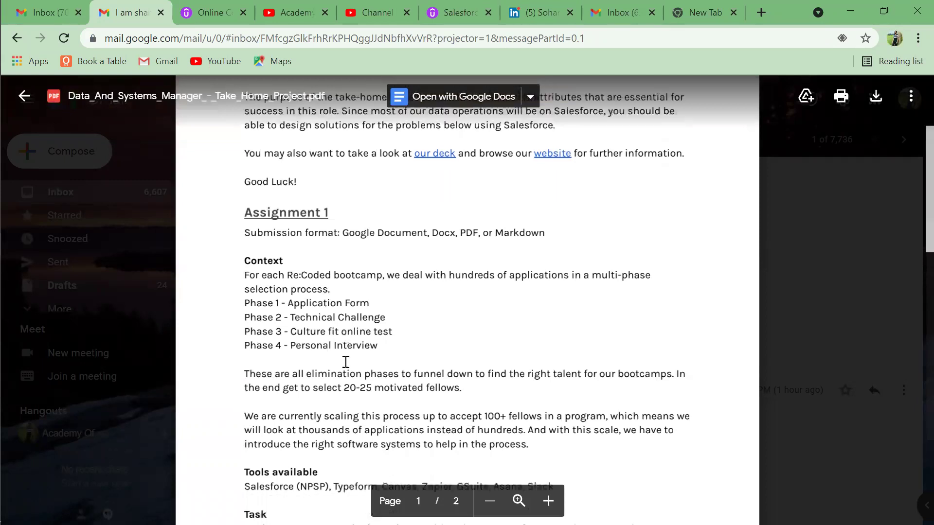
scroll(344, 360, "down", 1)
left_click_drag(294, 315, 395, 317)
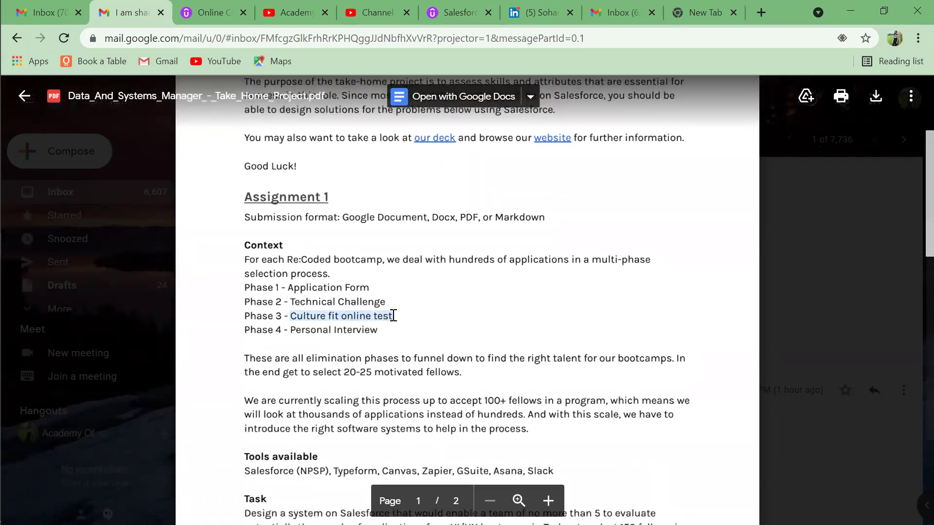
key("alt+Tab")
double_click(81, 192)
left_click(156, 191)
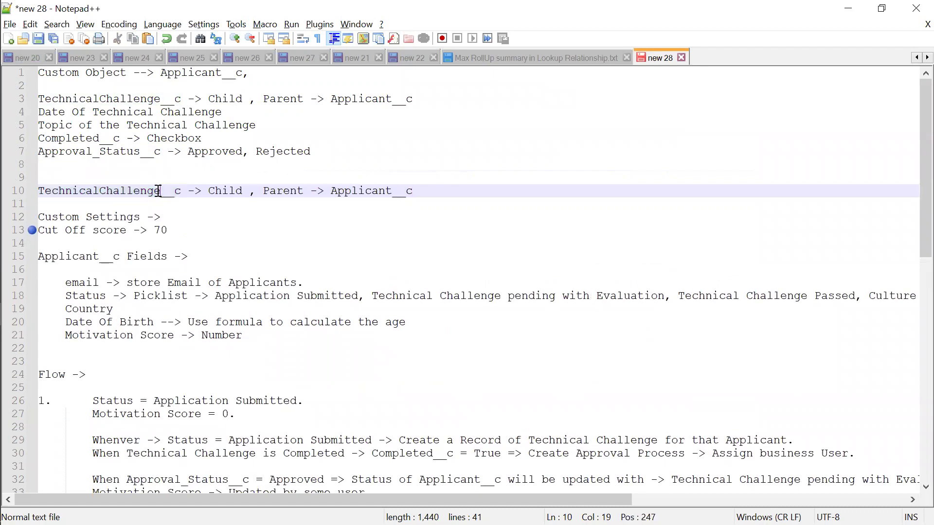
left_click_drag(159, 190, 32, 194)
key("ctrl+v")
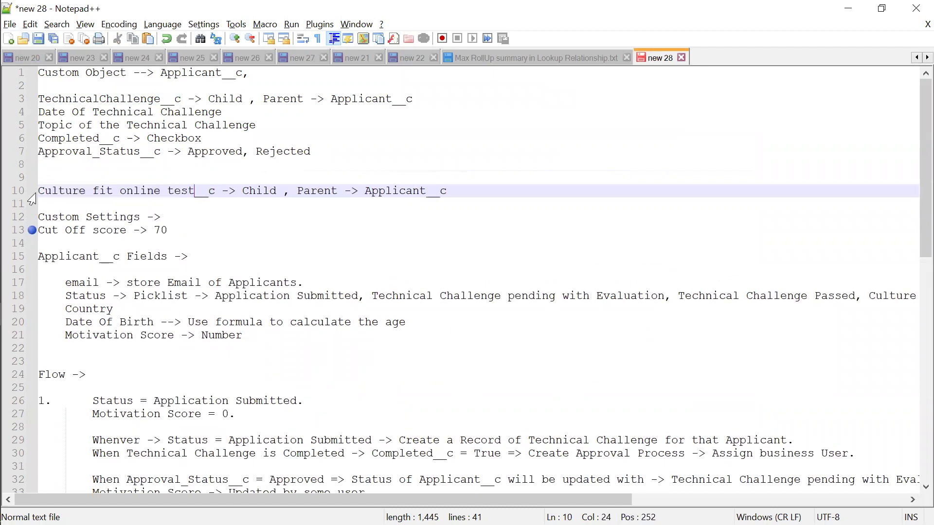
Step: Replace the first two spaces in the new object name with underscores so it reads "Culture_fit_online test__c"
left_click(94, 191)
key("BackSpace")
type("_")
key("BackSpace")
type("_")
key("Right")
key("Right")
key("Right")
key("Right")
key("BackSpace")
type("_")
Step: Extend the item 2 rule after "=>" with "Create a Record of" copied from the Application Submitted rule
scroll(284, 278, "down", 1)
scroll(284, 277, "down", 3)
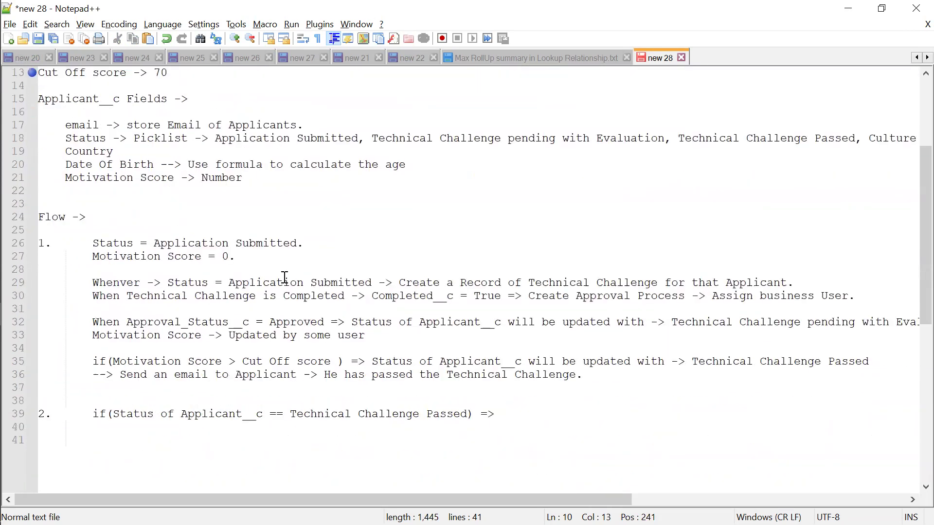
scroll(285, 277, "up", 2)
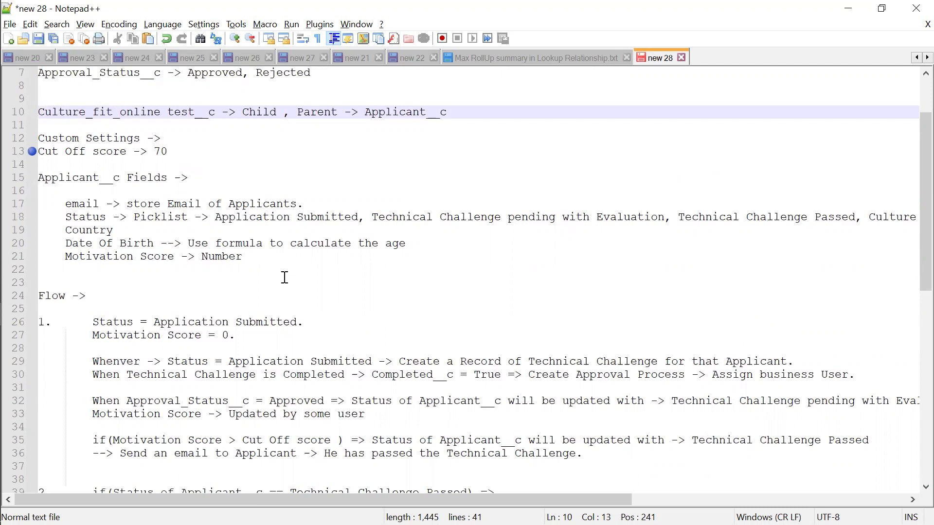
scroll(285, 277, "down", 2)
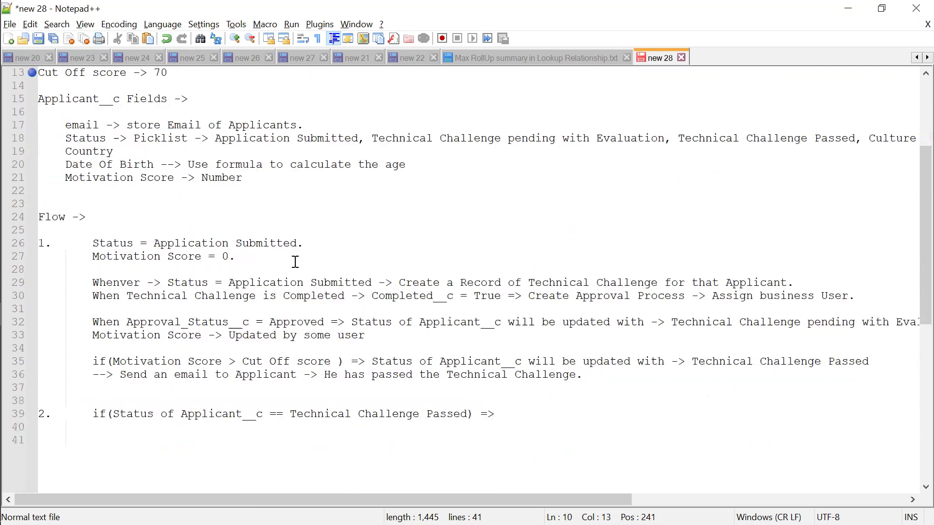
left_click(516, 422)
left_click(514, 416)
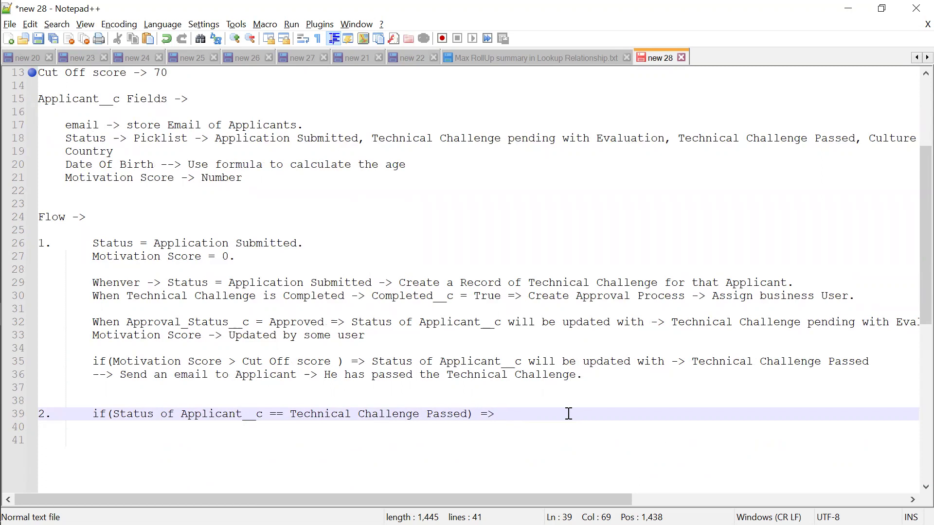
type("C")
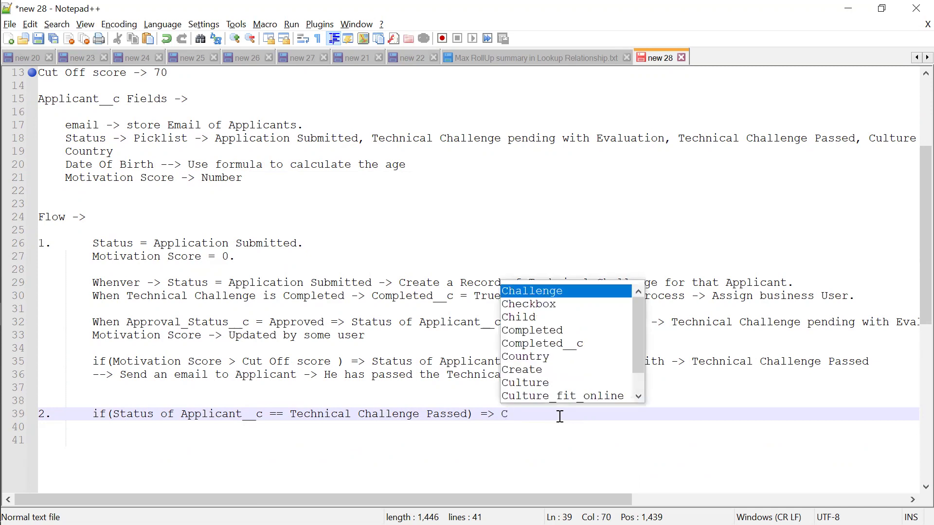
key("BackSpace")
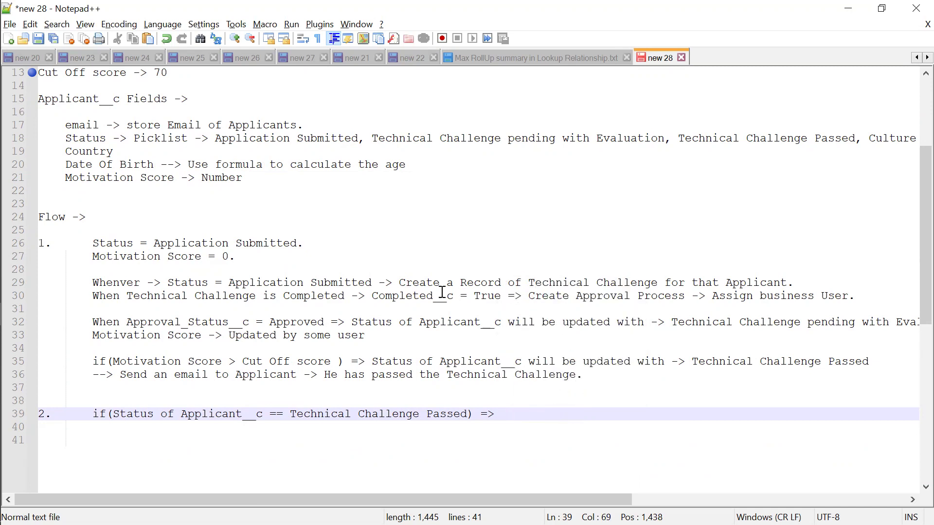
left_click_drag(400, 282, 522, 280)
key("ctrl+c")
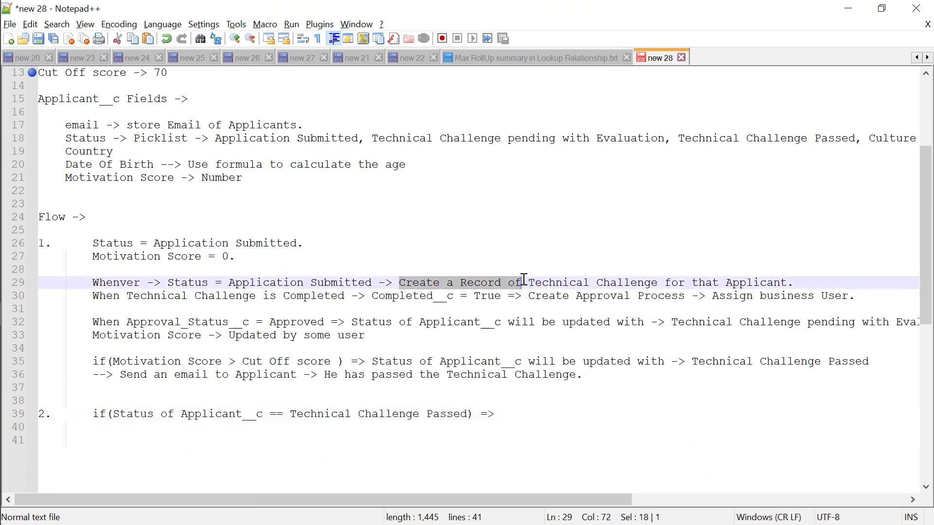
left_click(534, 411)
key("ctrl+v")
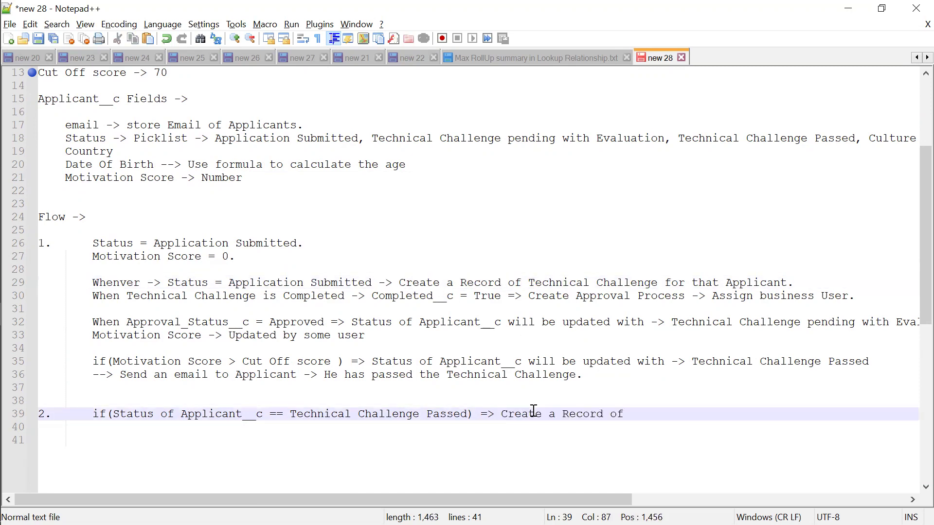
Step: Append the copied object name "Culture_fit_online test__c" to the end of the item 2 rule
scroll(112, 249, "up", 2)
scroll(112, 249, "up", 2)
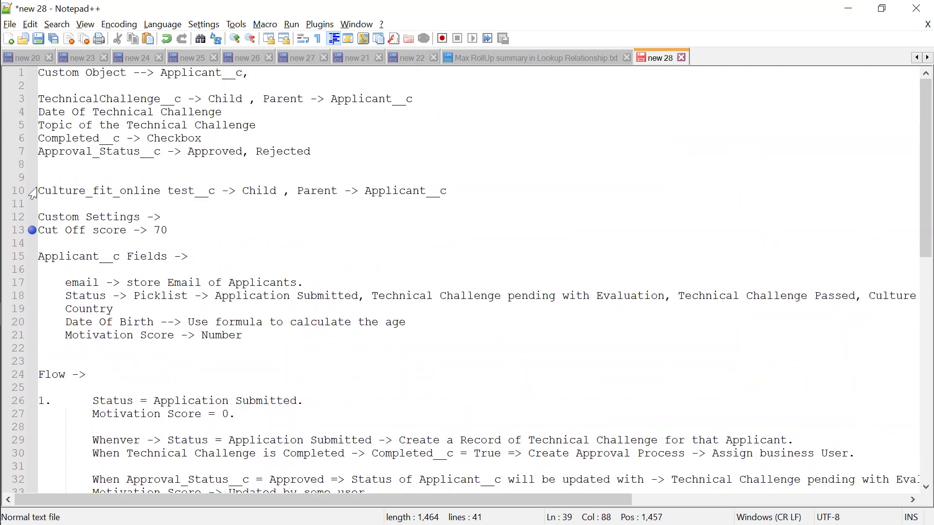
left_click_drag(38, 191, 216, 196)
key("ctrl+c")
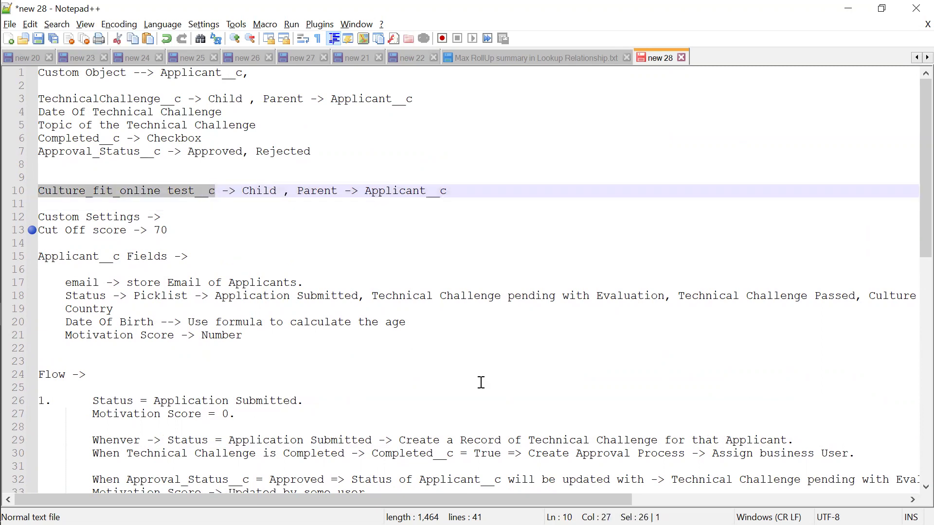
scroll(479, 381, "down", 5)
left_click(650, 381)
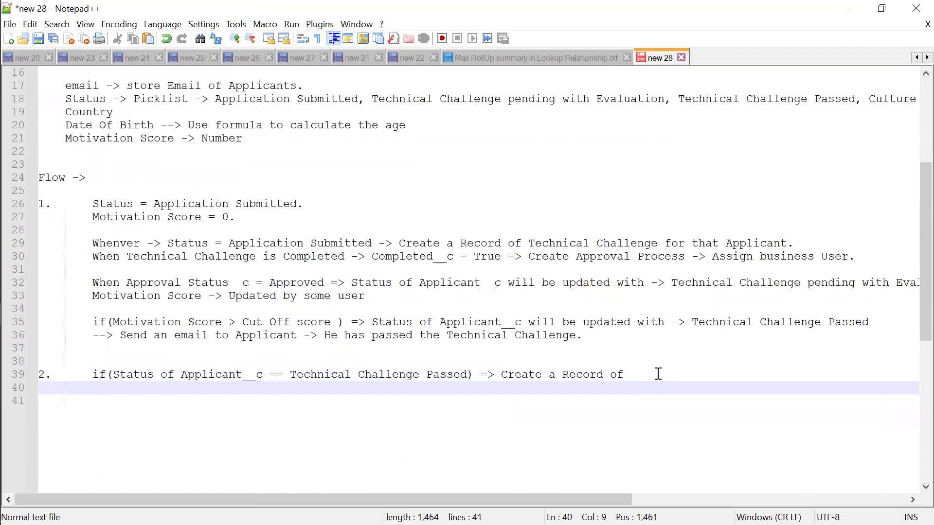
left_click(657, 374)
key("ctrl+v")
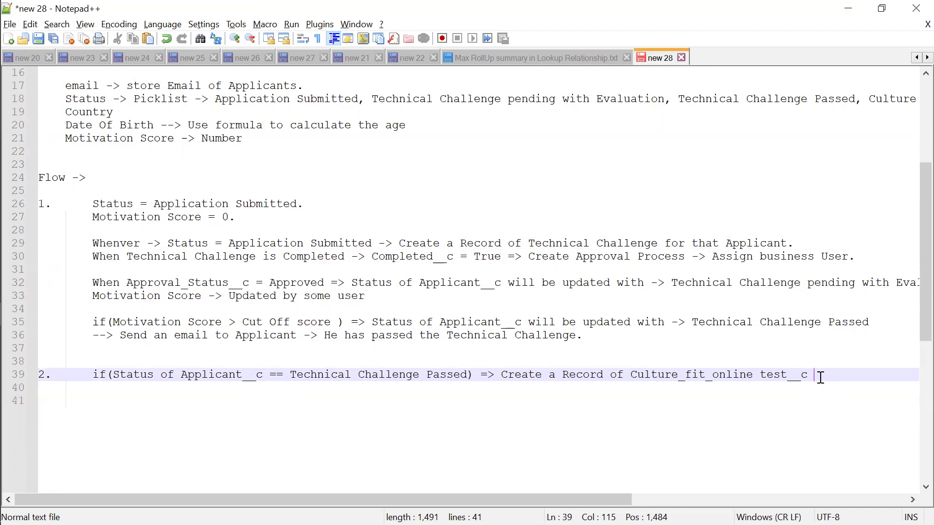
Step: Copy the four field lines of TechnicalChallenge__c and paste them beneath the Culture_fit_online test__c object line
scroll(820, 378, "down", 1)
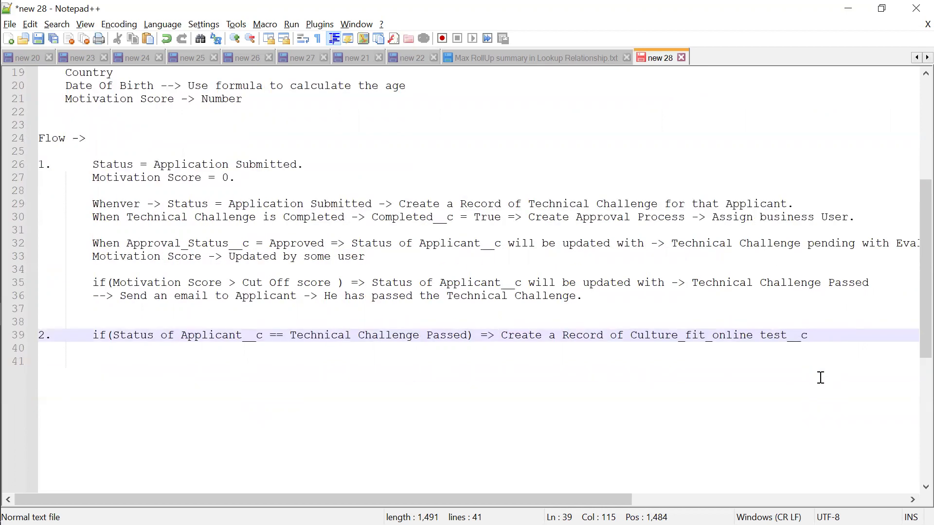
scroll(821, 378, "up", 6)
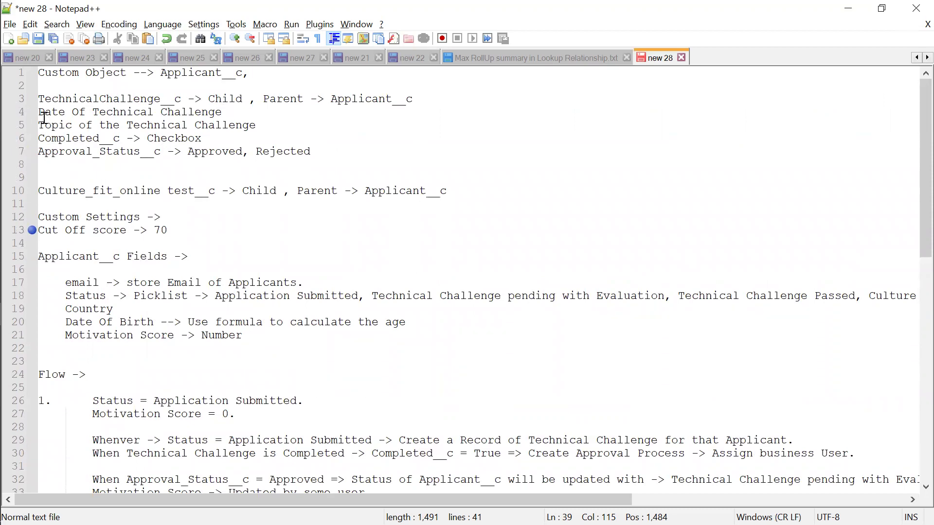
left_click_drag(42, 113, 327, 154)
key("ctrl+c")
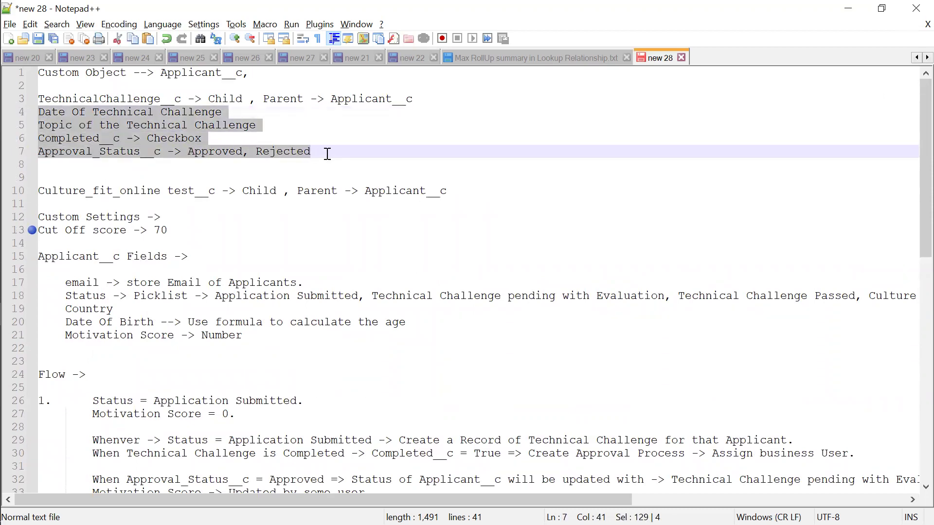
left_click(464, 192)
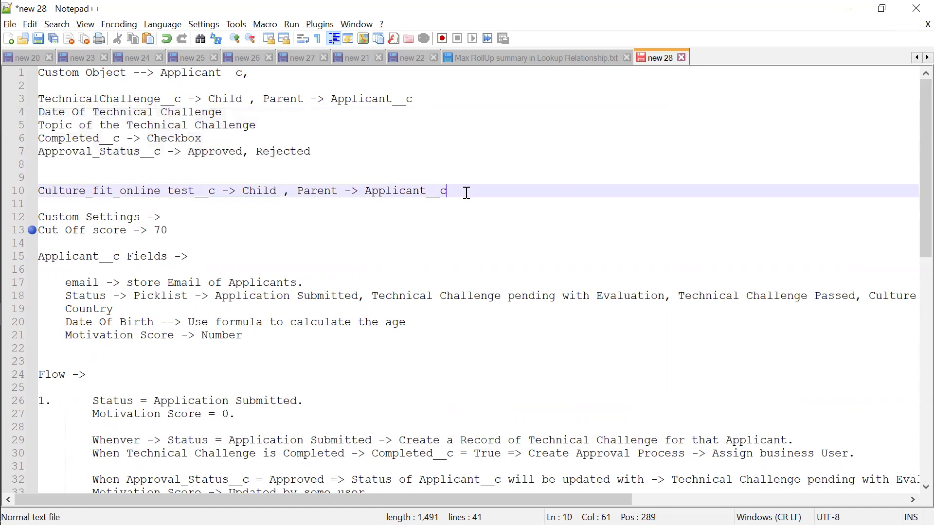
key("Return")
key("ctrl+v")
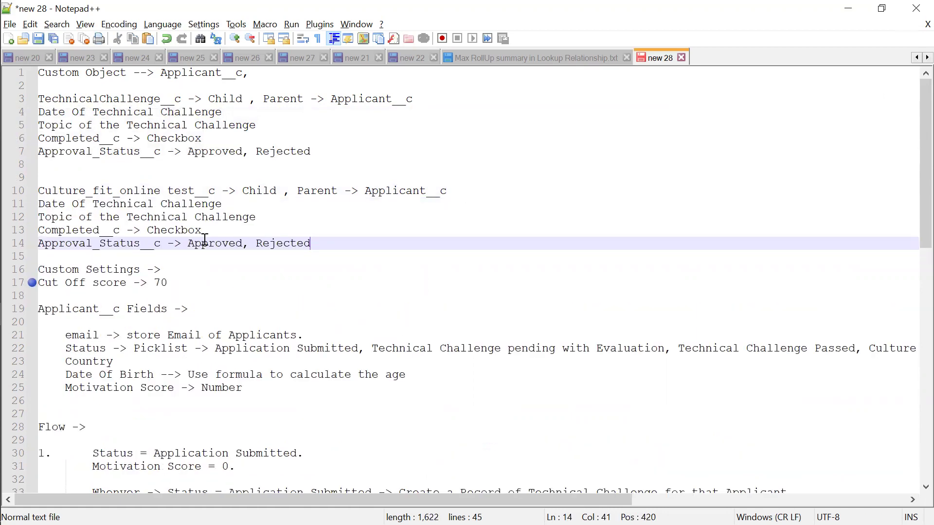
Step: Replace "Technical Challenge" in the pasted Topic line with the object name "Culture_fit_online test__c"
left_click(39, 190)
left_click_drag(38, 190, 217, 191)
key("ctrl+c")
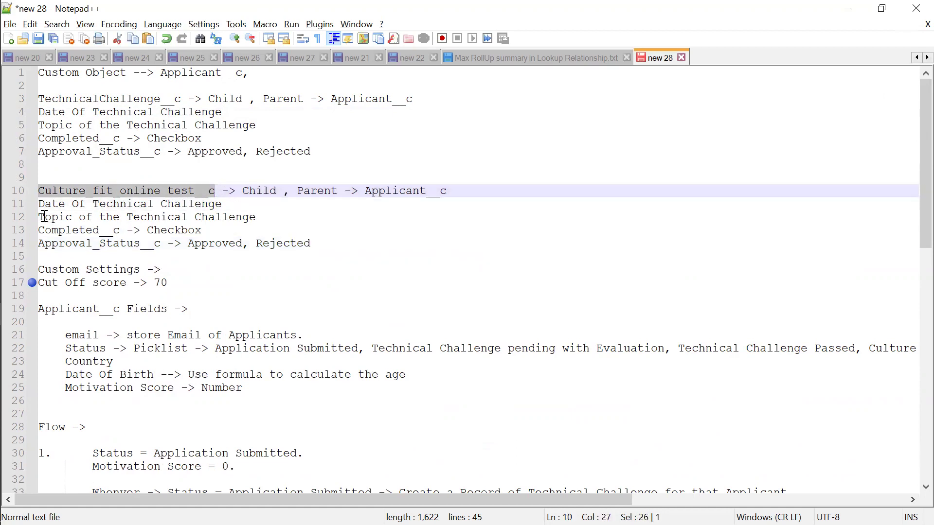
left_click_drag(128, 217, 317, 217)
key("ctrl+v")
scroll(344, 375, "down", 6)
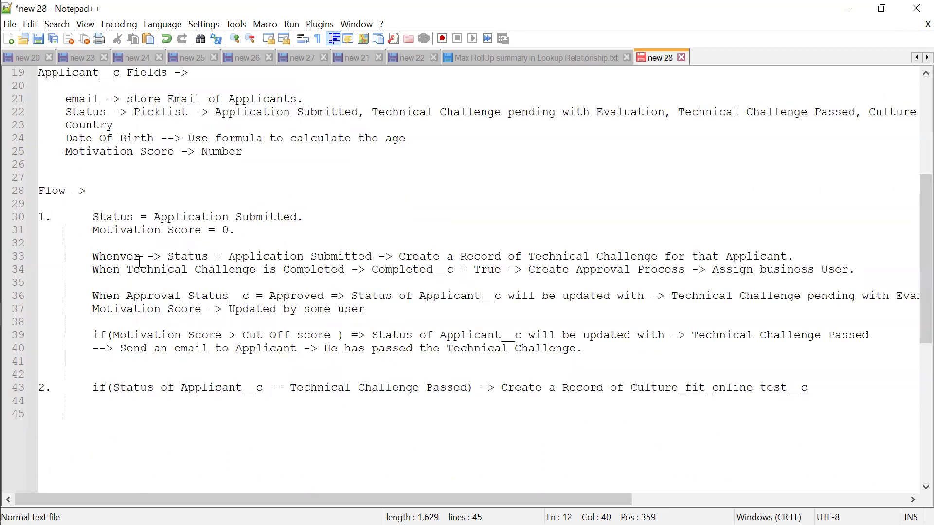
left_click(175, 296)
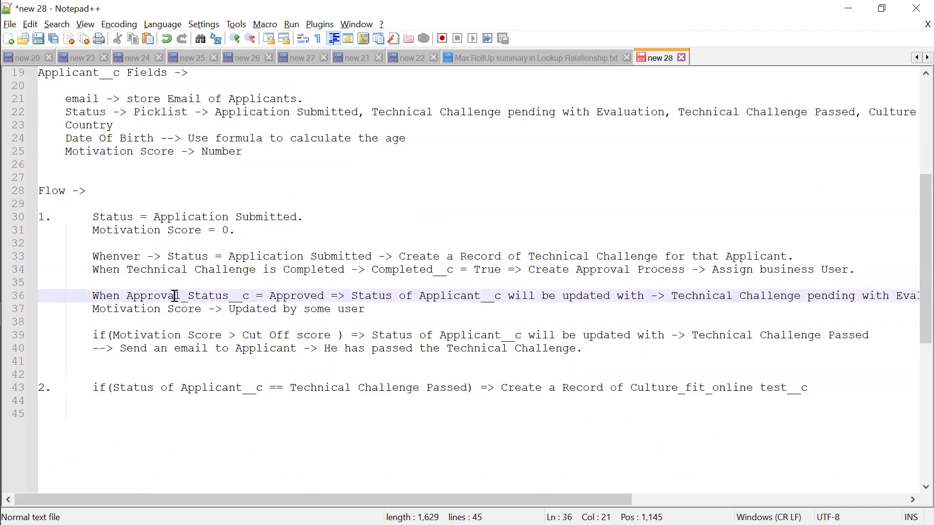
left_click(639, 397)
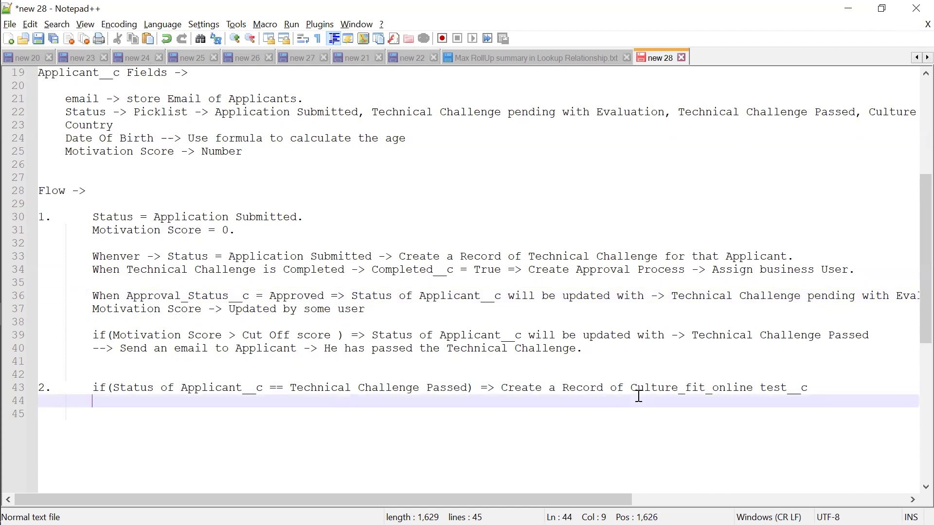
left_click(668, 423)
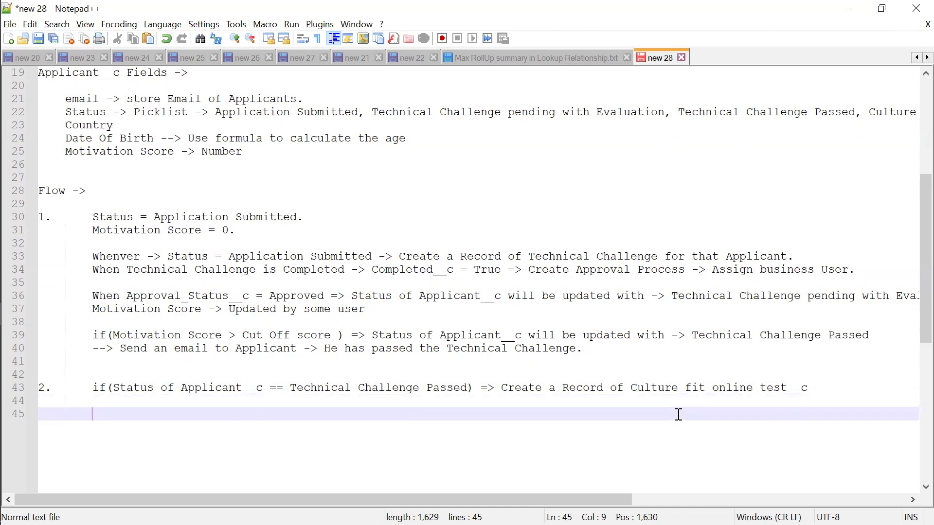
left_click(405, 308)
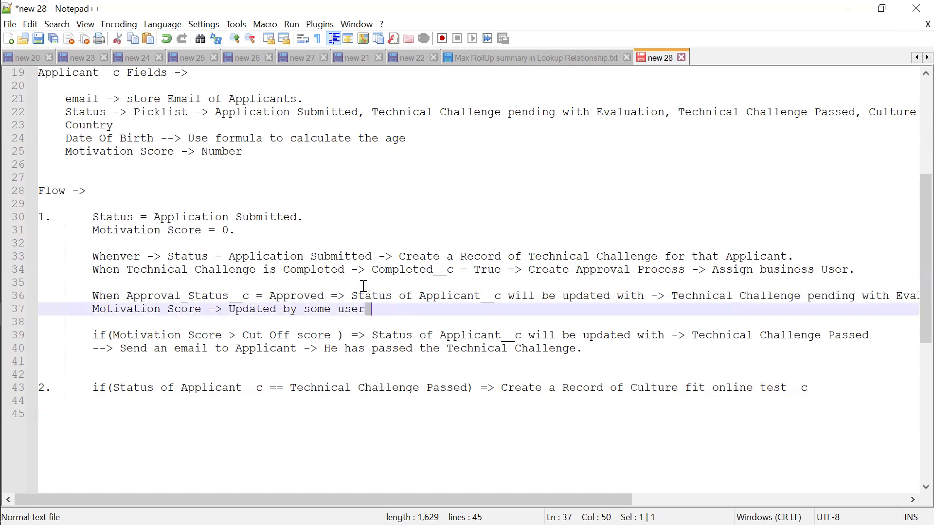
triple_click(480, 322)
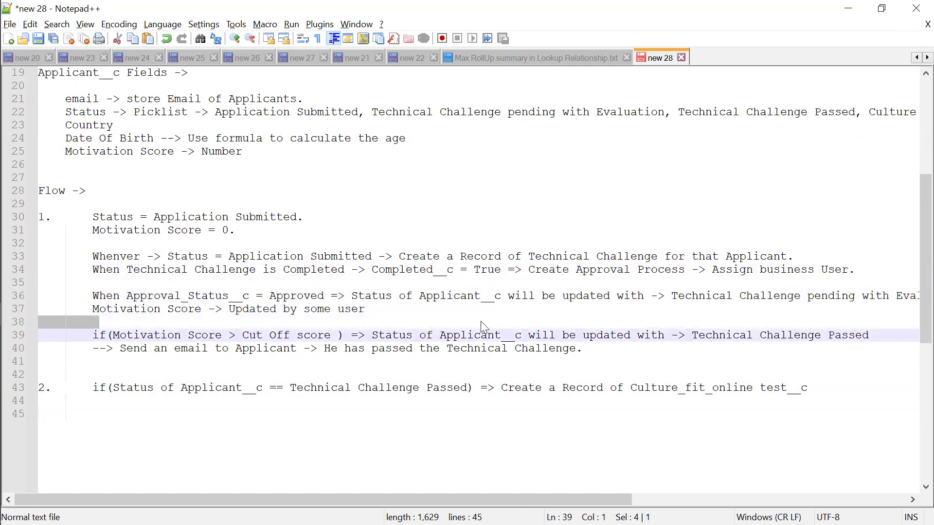
left_click(480, 322)
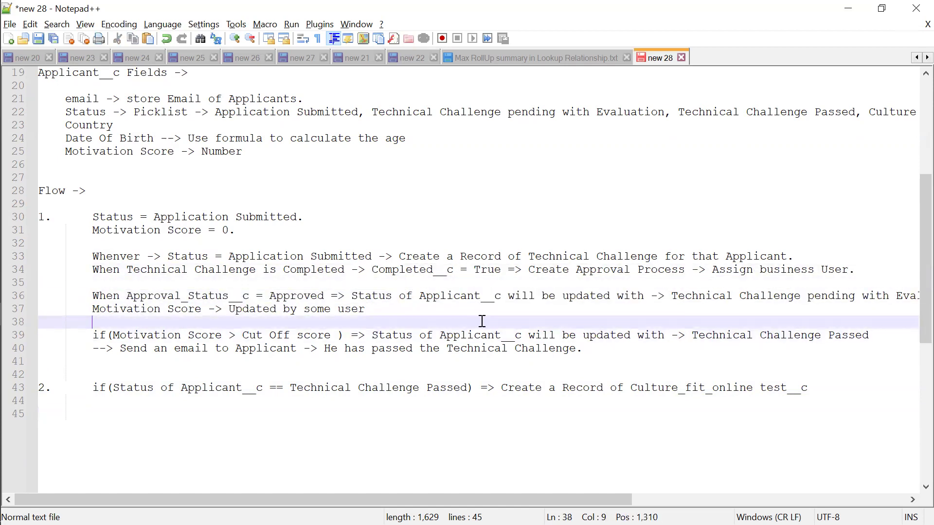
double_click(481, 322)
left_click(537, 432)
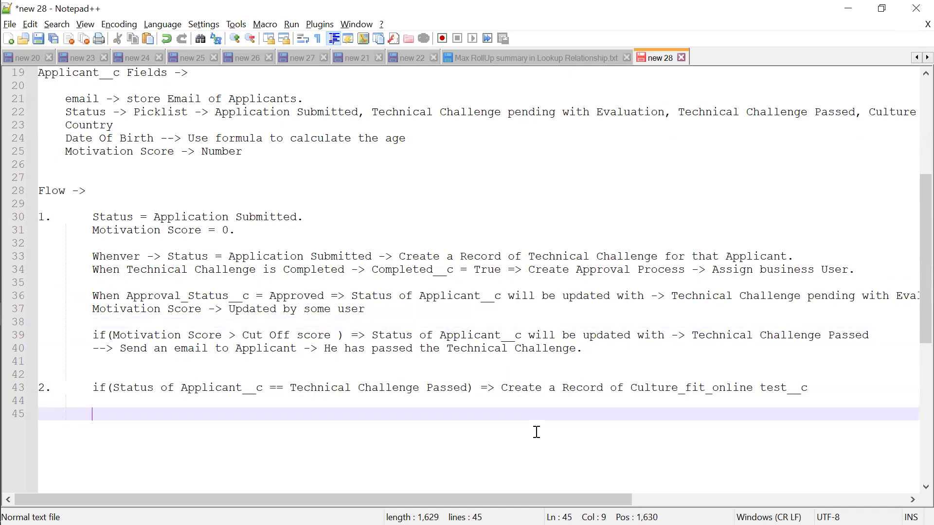
Step: Duplicate the "Culture Fit Online Test Passed" value in the Status picklist line, followed by a comma separator
scroll(674, 260, "right", 5)
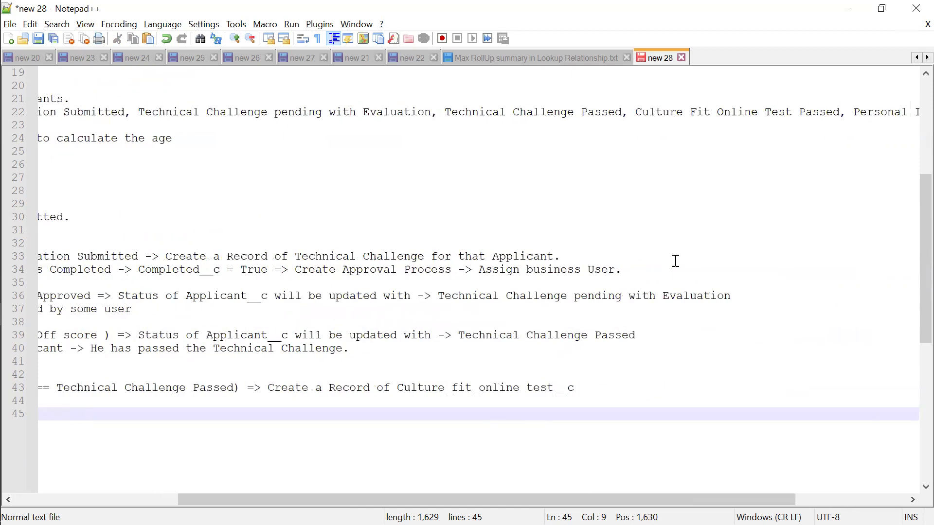
left_click(835, 112)
left_click_drag(628, 113, 833, 113)
key("ctrl+c")
left_click(844, 112)
key("ctrl+v")
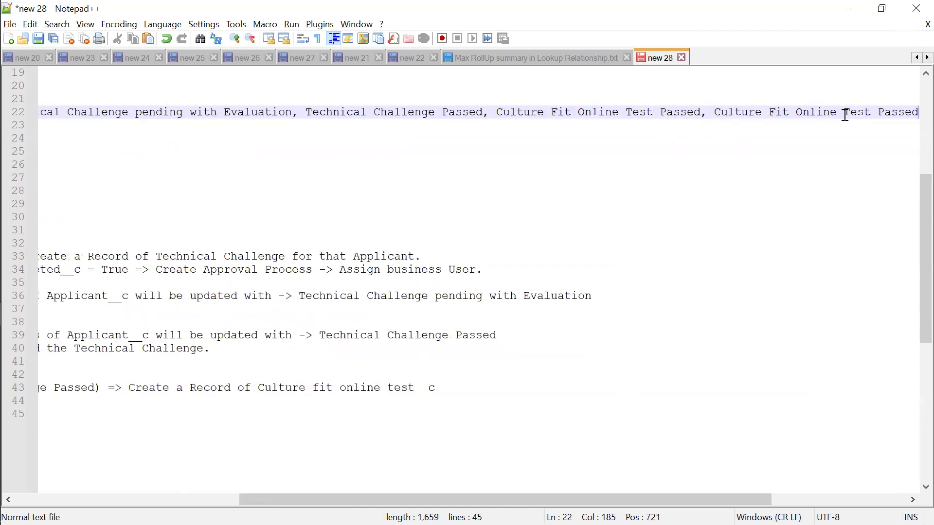
type(", Pe")
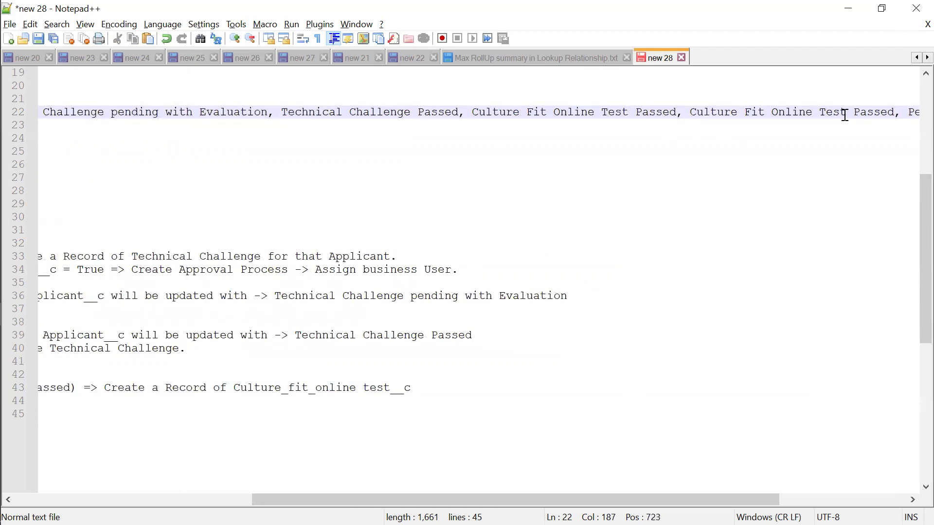
scroll(844, 115, "left", 6)
scroll(845, 115, "right", 6)
scroll(844, 115, "left", 1)
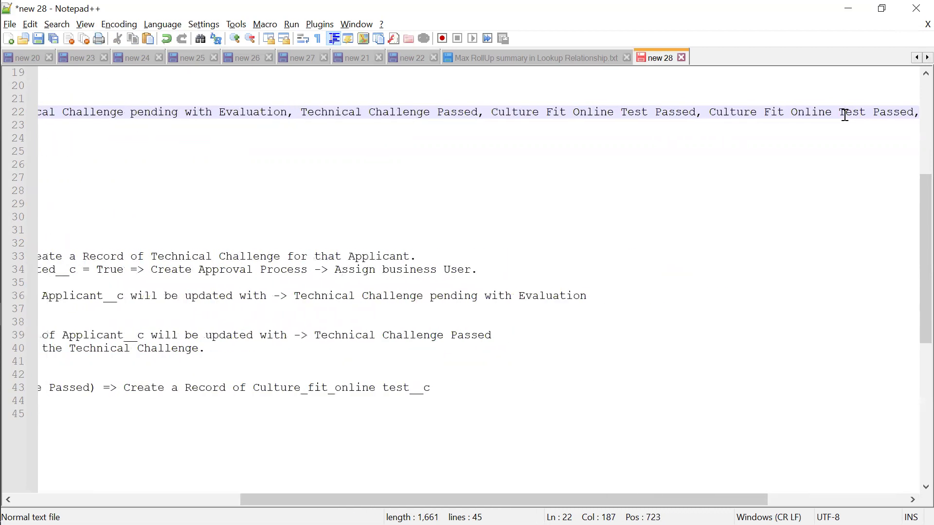
scroll(845, 115, "left", 5)
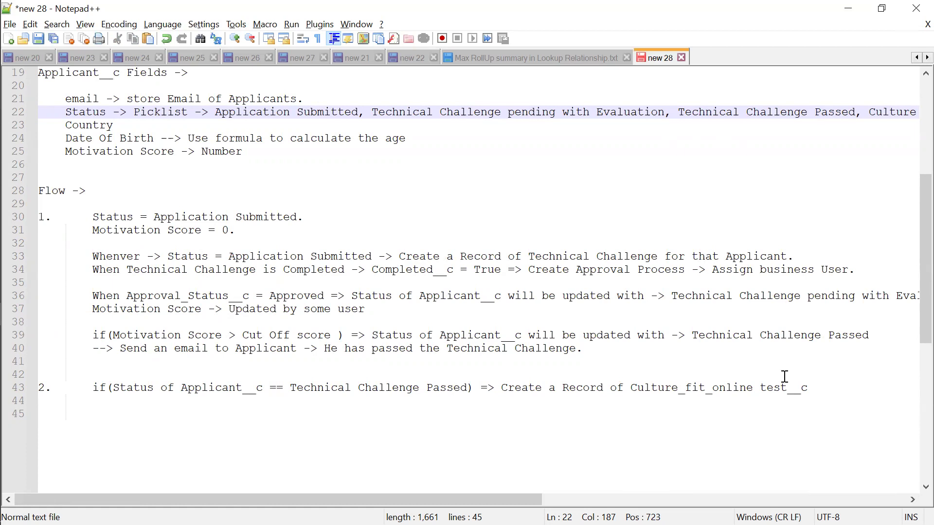
Step: Under Culture_fit_online test__c, append "-> Today's Date" to the Date line and "->" to the Topic line
scroll(784, 376, "up", 1)
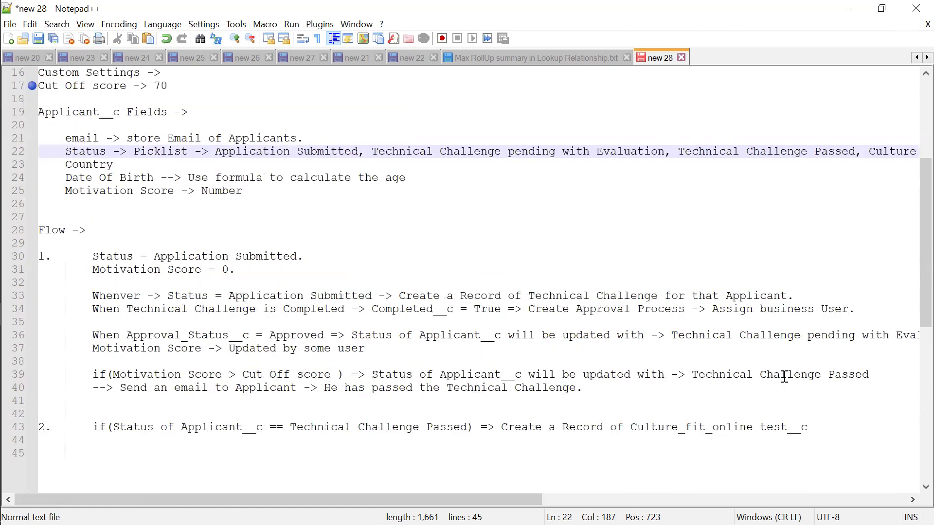
left_click(626, 361)
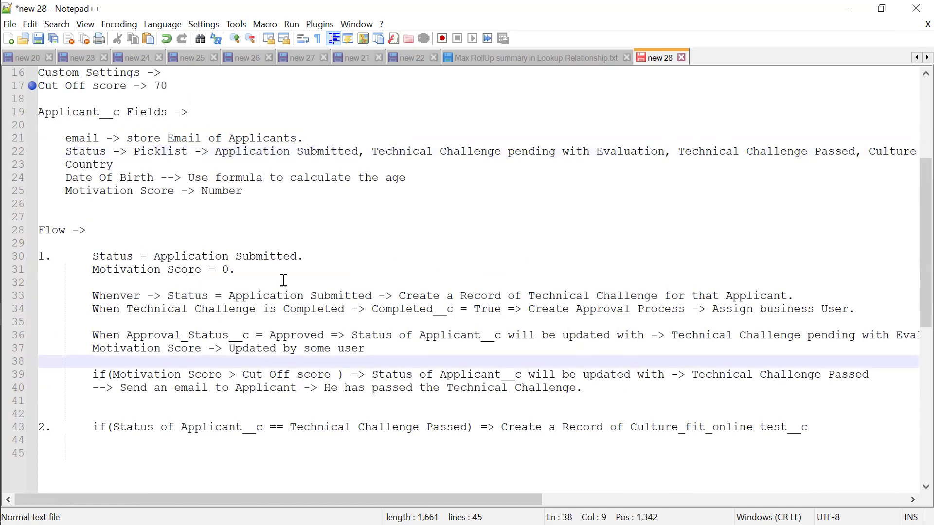
scroll(198, 281, "up", 4)
scroll(200, 279, "up", 1)
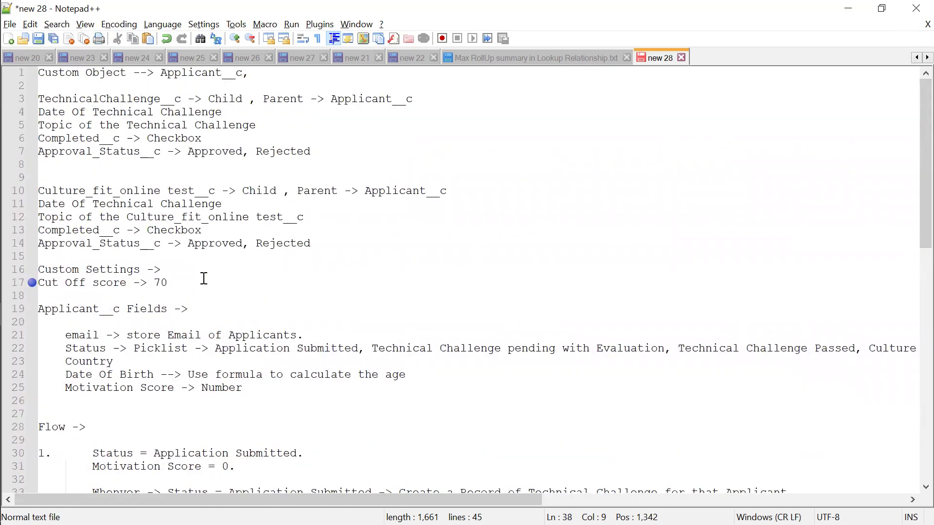
left_click(130, 232)
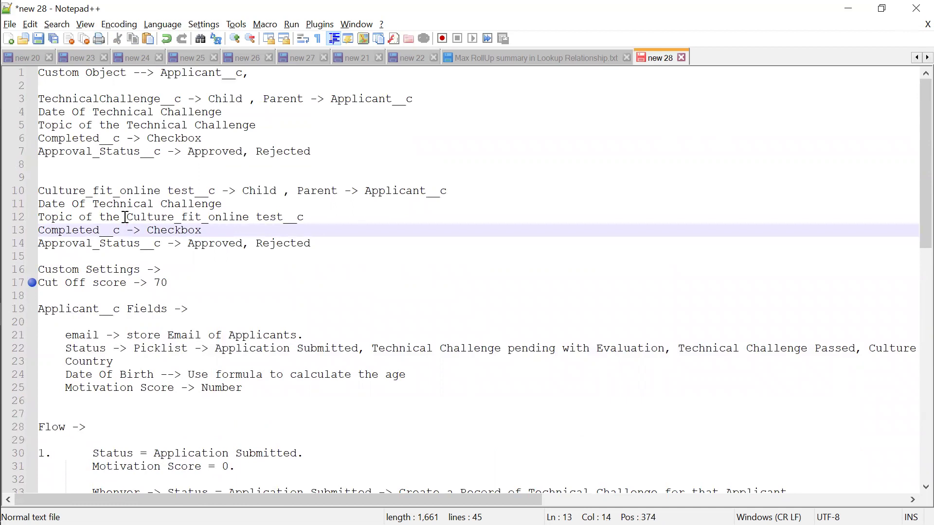
left_click(242, 209)
type("-> T")
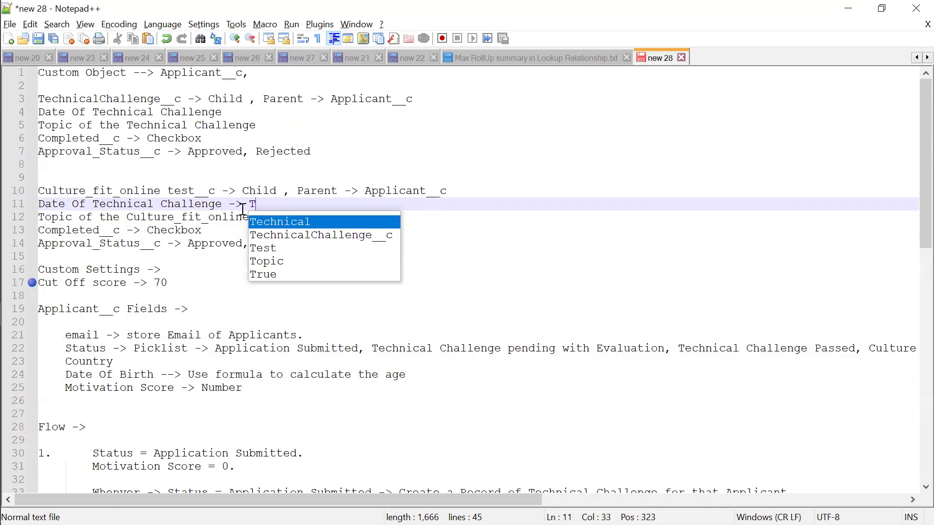
type("oday's ")
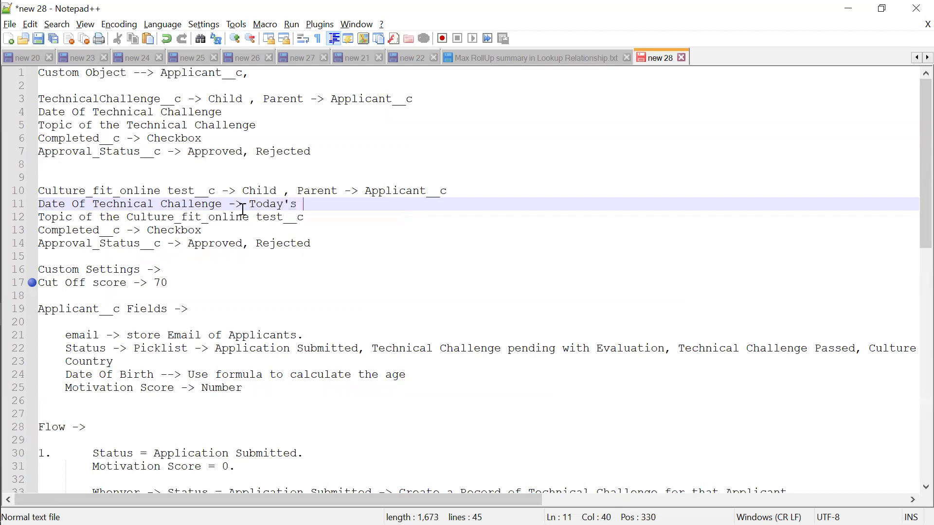
type("Date")
left_click(338, 218)
type("-")
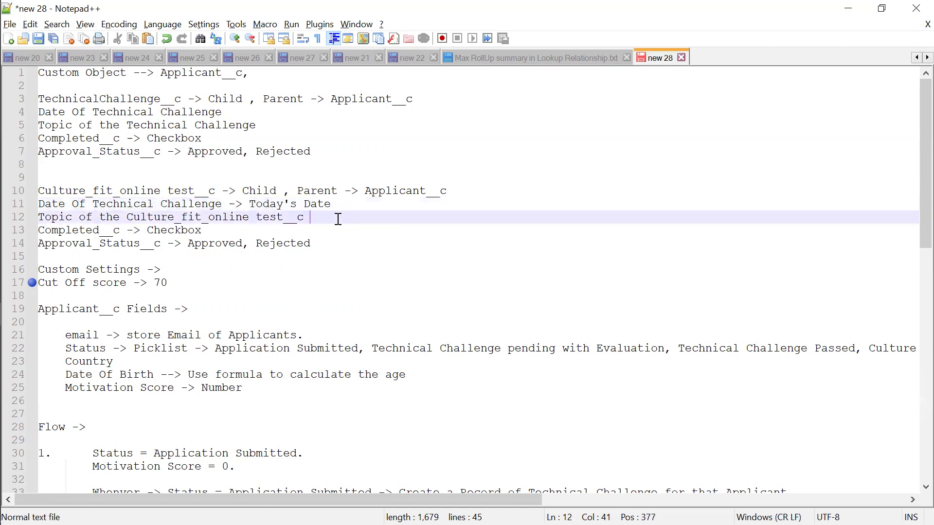
type(">")
Step: Add a "Custom Setting ->" heading below the Cut Off score line, separated by a blank line and followed by an empty line
scroll(326, 197, "down", 1)
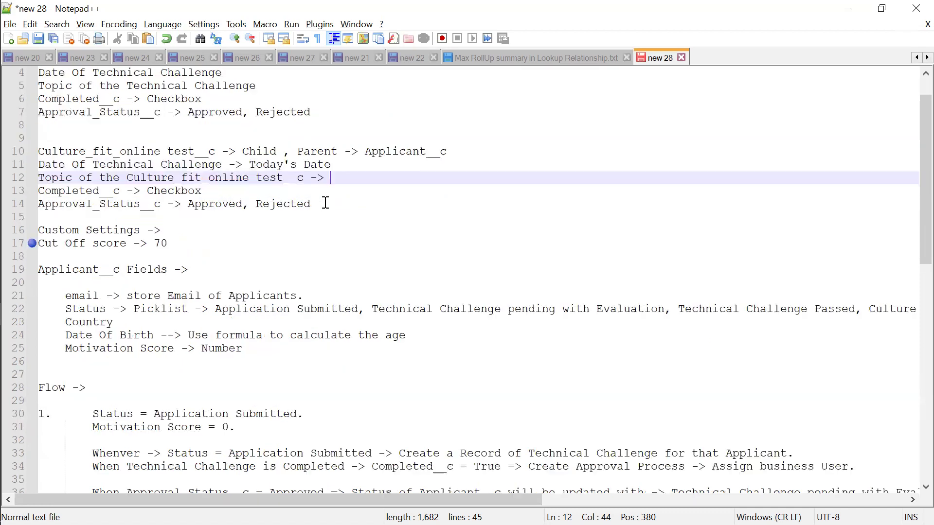
left_click(285, 245)
key("Return")
key("Return")
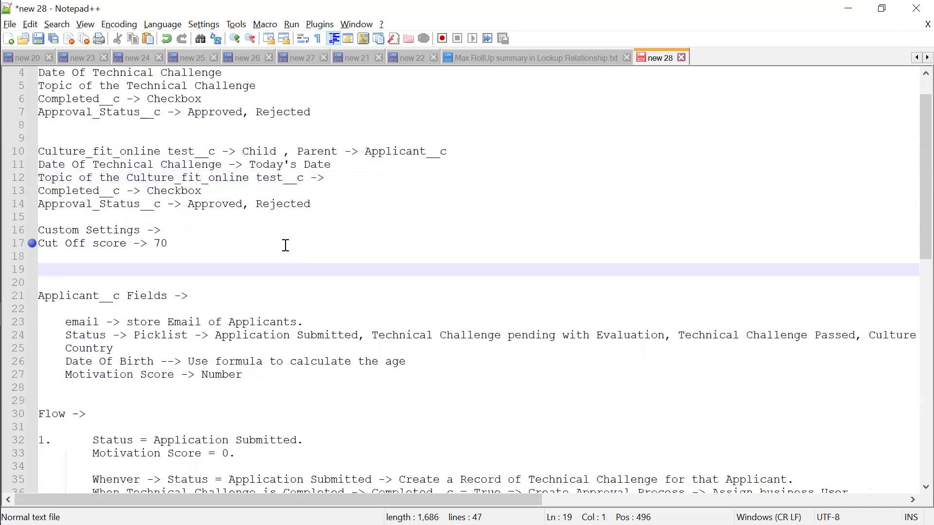
type("Custom S")
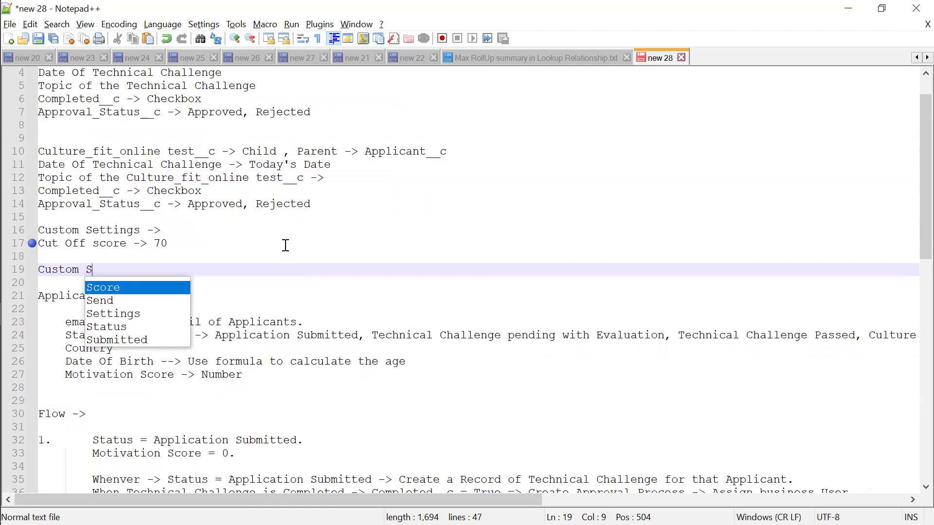
type("ettinf")
key("BackSpace")
type("g ->")
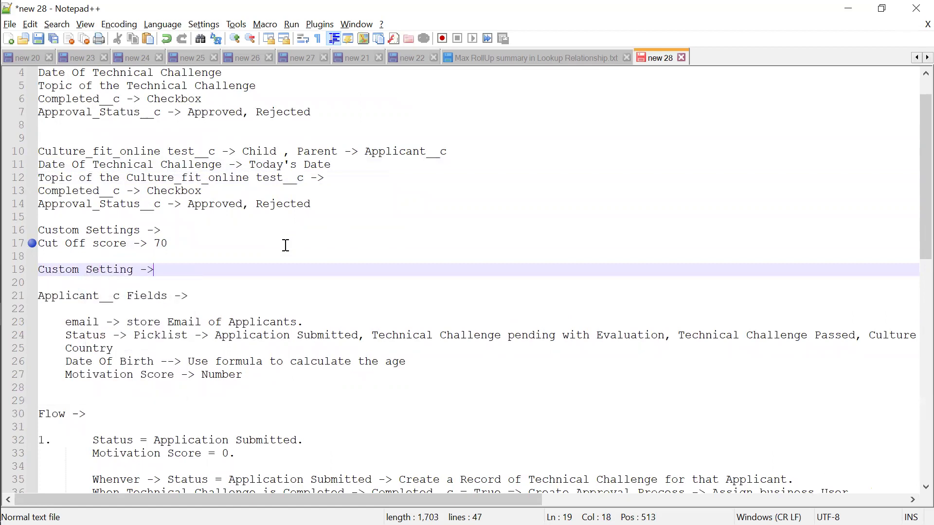
key("Return")
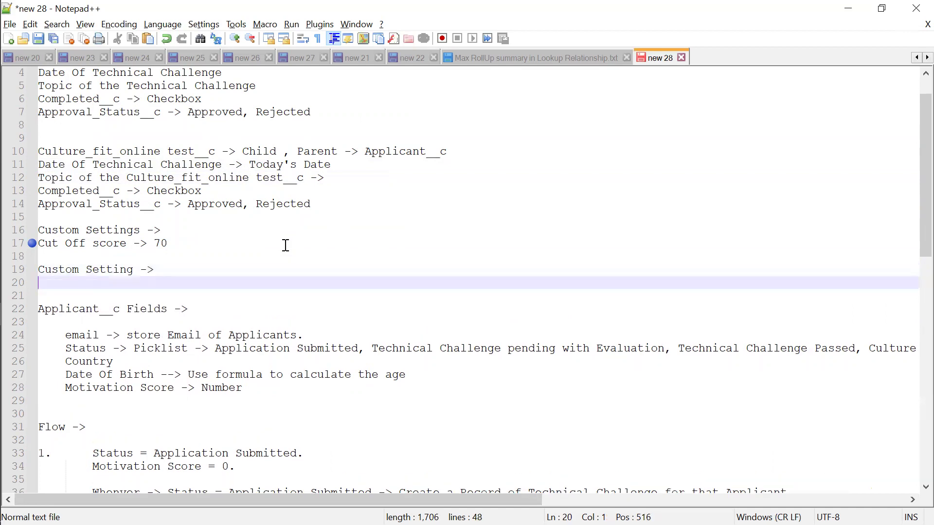
Step: Remove "-> 70" from the Cut Off score line and enter "Topics" under the new Custom Setting heading
left_click_drag(133, 245, 187, 246)
key("Delete")
left_click(163, 286)
type("Topics")
Step: Append "-> Retrieve from Custom Settings" to the Topic of the Technical Challenge line under TechnicalChallenge__c
scroll(280, 175, "up", 1)
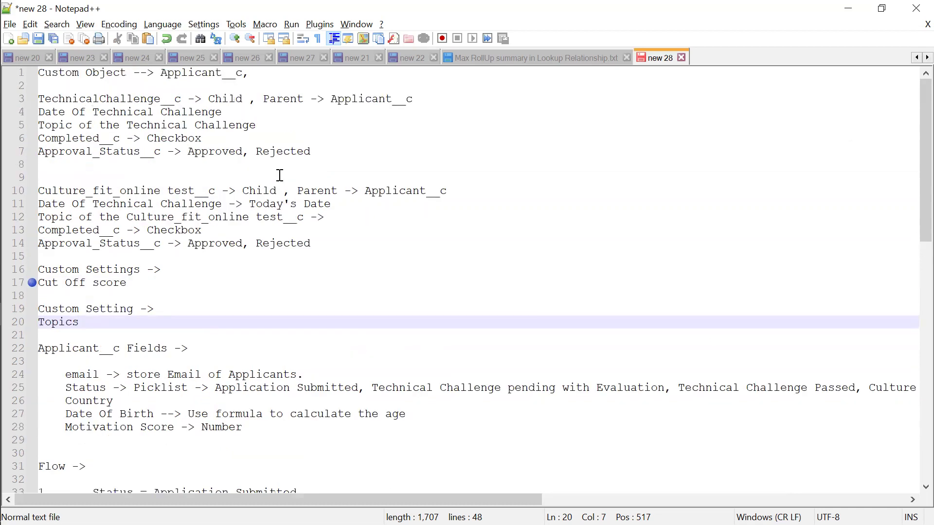
left_click(272, 123)
type("-> ")
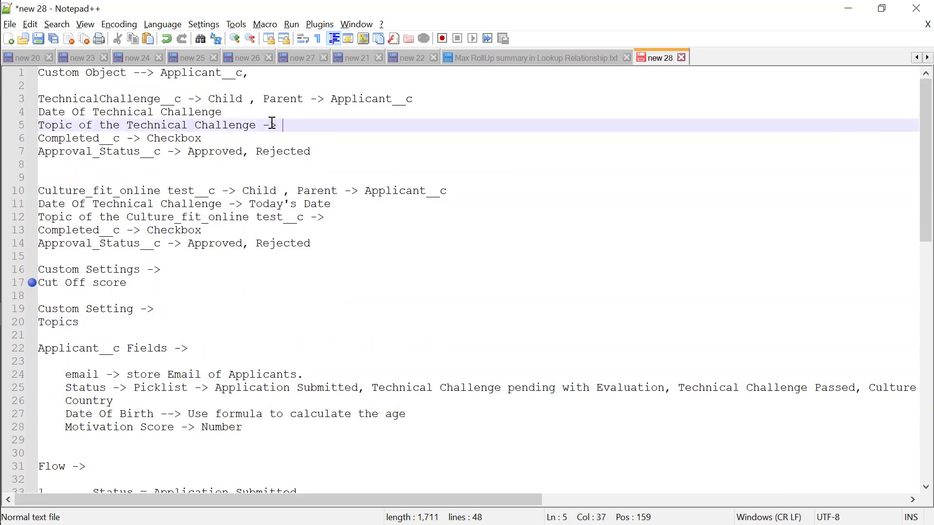
type("Retriec")
key("BackSpace")
type("ve fro,")
key("BackSpace")
type("m Cus")
type("om")
key("BackSpace")
key("BackSpace")
type("tom Settings")
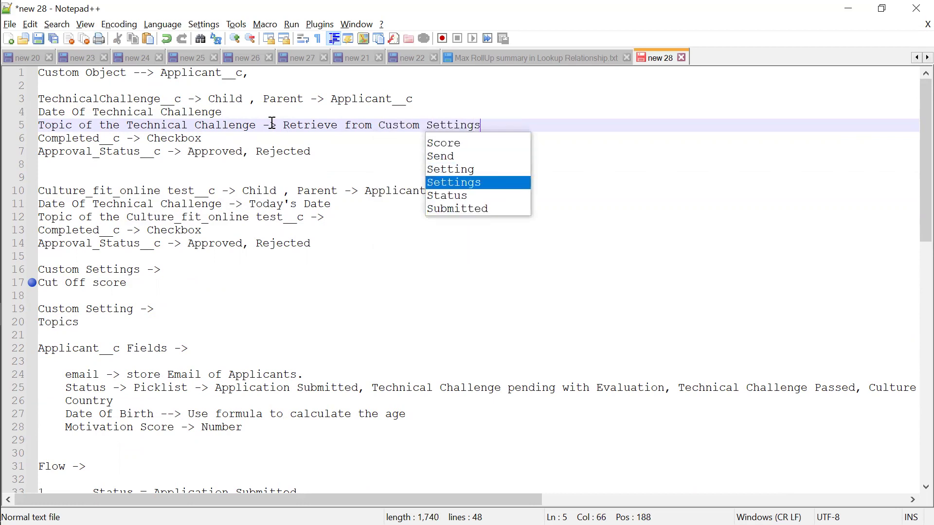
left_click(224, 180)
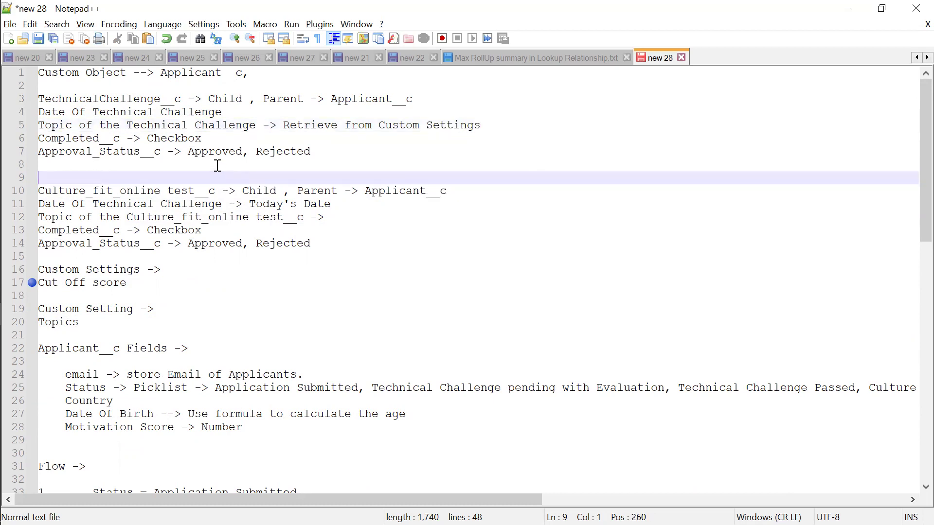
Step: Under TechnicalChallenge__c, append "-> False" to the Completed__c line and "-> None" to the Approval_Status__c line
left_click(213, 139)
type("-> ")
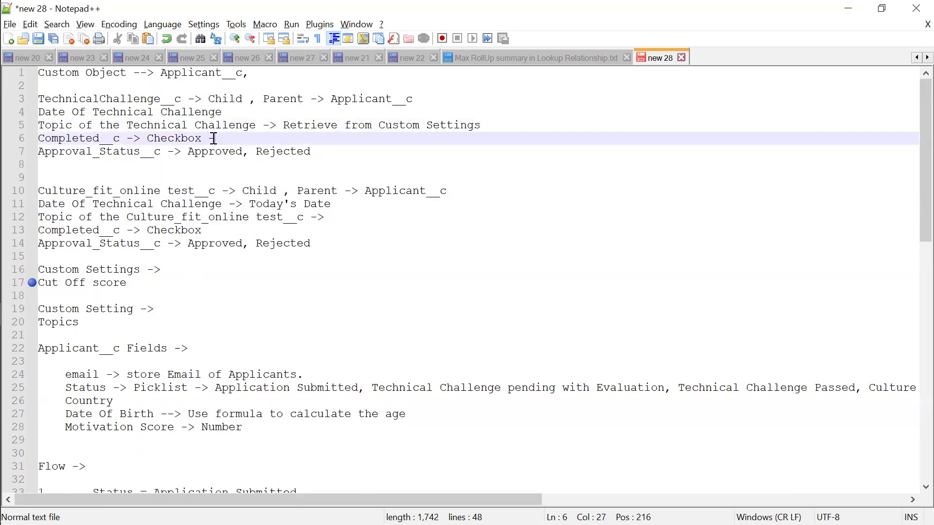
type("Fla")
key("BackSpace")
key("BackSpace")
type("alse")
left_click(323, 154)
type("-")
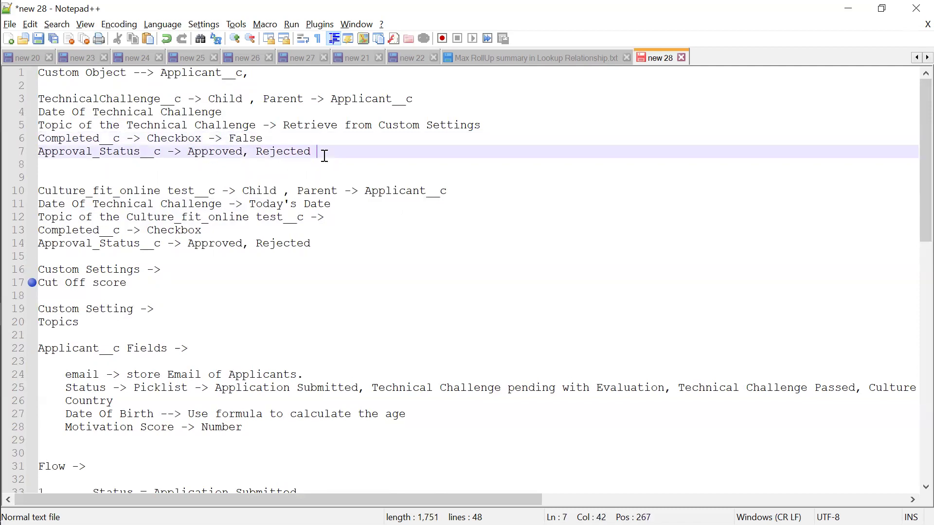
type("> None")
Step: Insert blank lines below "Motivation Score -> Updated by some user" in flow item 1
scroll(319, 253, "down", 1)
scroll(318, 254, "down", 7)
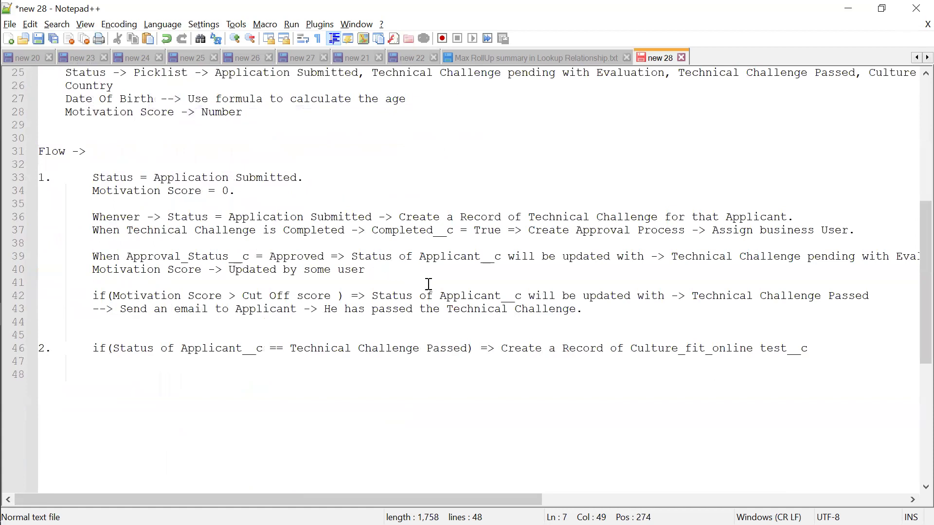
scroll(457, 316, "right", 5)
scroll(457, 316, "left", 5)
left_click(353, 281)
key("Return")
key("Up")
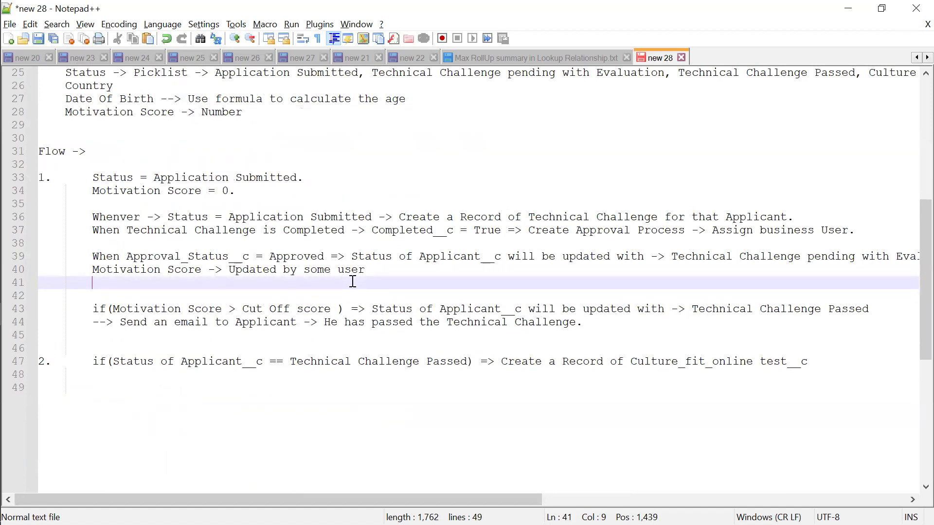
key("Return")
Step: Copy "When Approval_Status__c =" from the approval rule onto the new line, leaving out the Approved value
left_click_drag(89, 256, 329, 257)
key("ctrl+c")
left_click(312, 294)
key("ctrl+v")
key("BackSpace")
key("BackSpace")
key("BackSpace")
key("BackSpace")
key("BackSpace")
key("BackSpace")
key("BackSpace")
key("BackSpace")
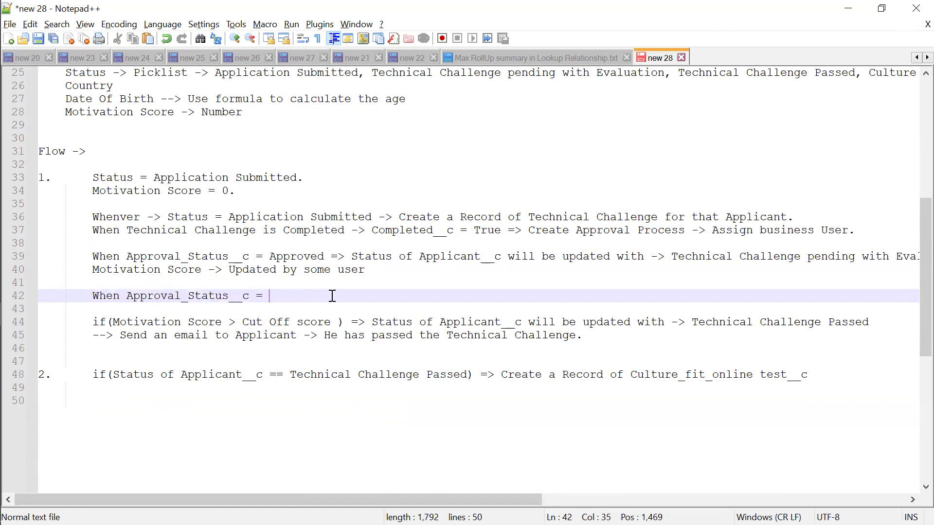
Step: Complete the copied condition with "Rejected => Send an email to Applicant about Rejection."
type("Rejec")
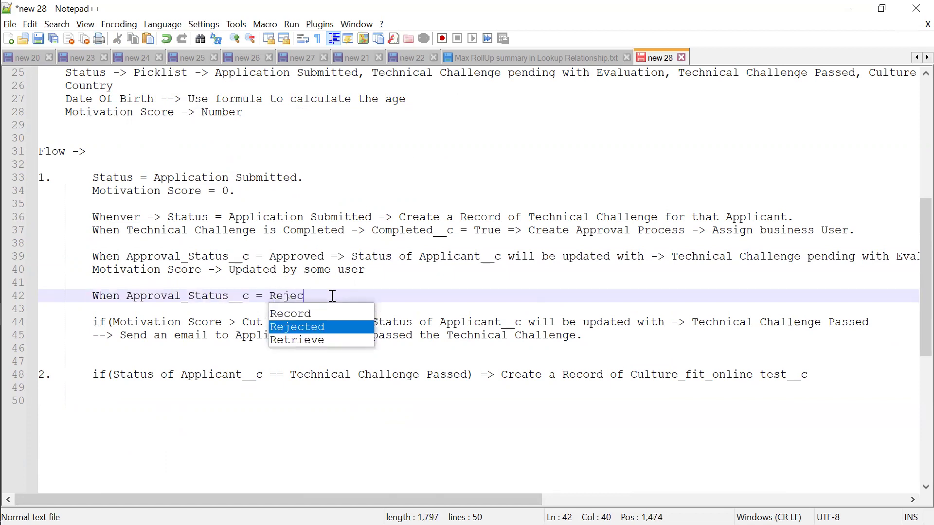
type("ted => Sen")
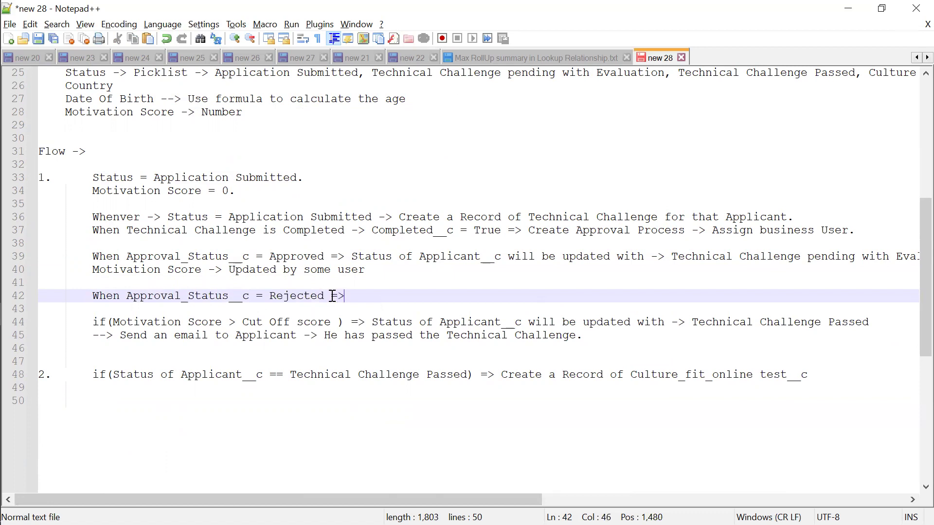
type("d an email to ")
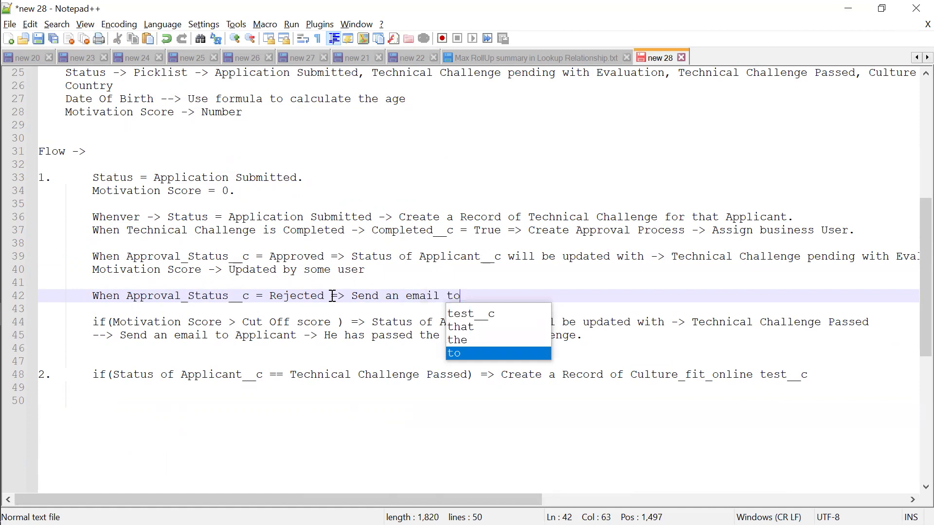
type("appl")
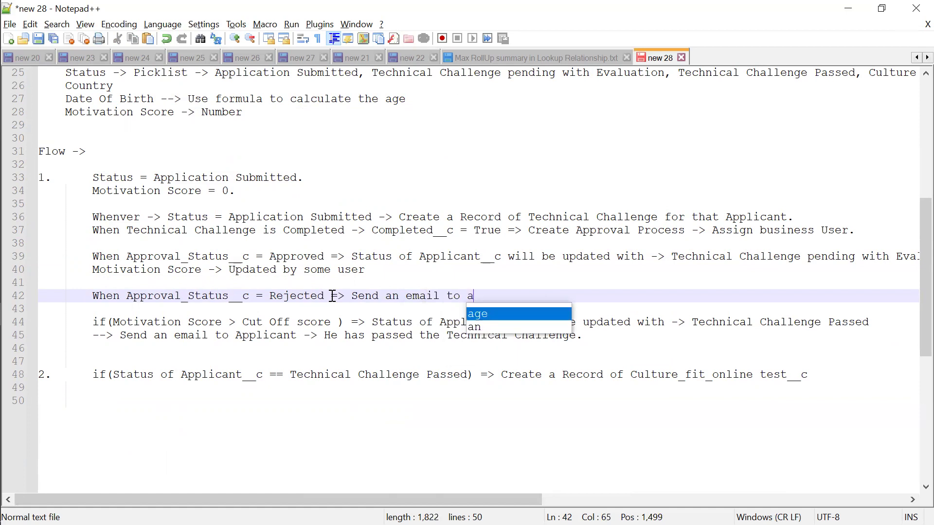
key("BackSpace")
key("BackSpace")
key("BackSpace")
key("BackSpace")
key("BackSpace")
type("Appli")
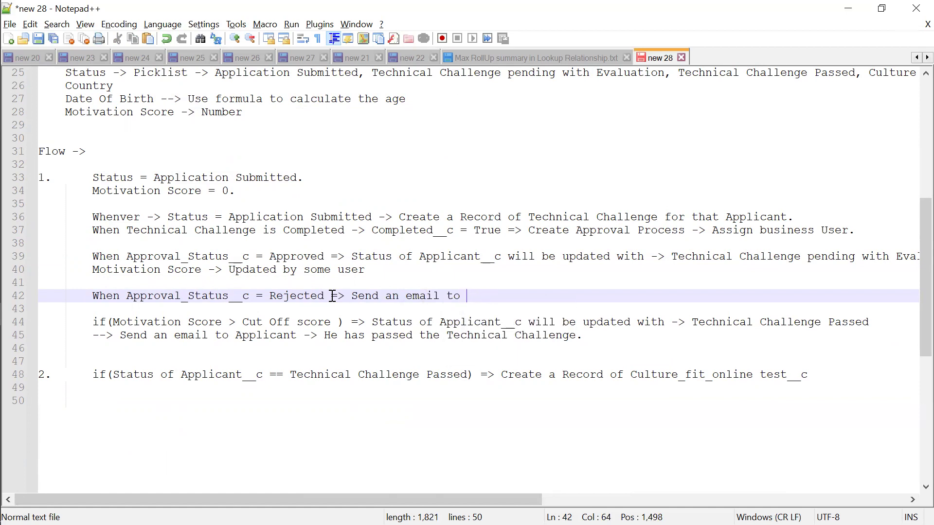
key("Return")
type("->")
key("BackSpace")
key("BackSpace")
key("BackSpace")
type("about ")
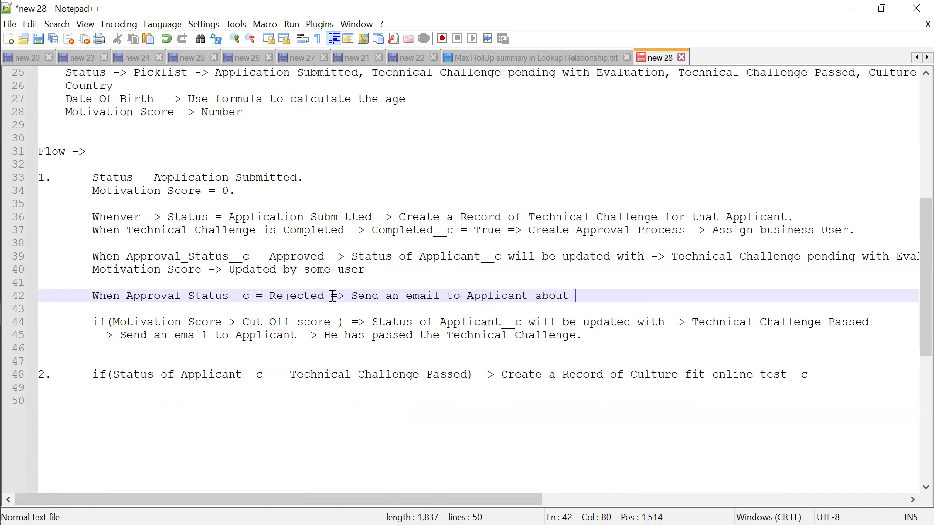
type("Reject")
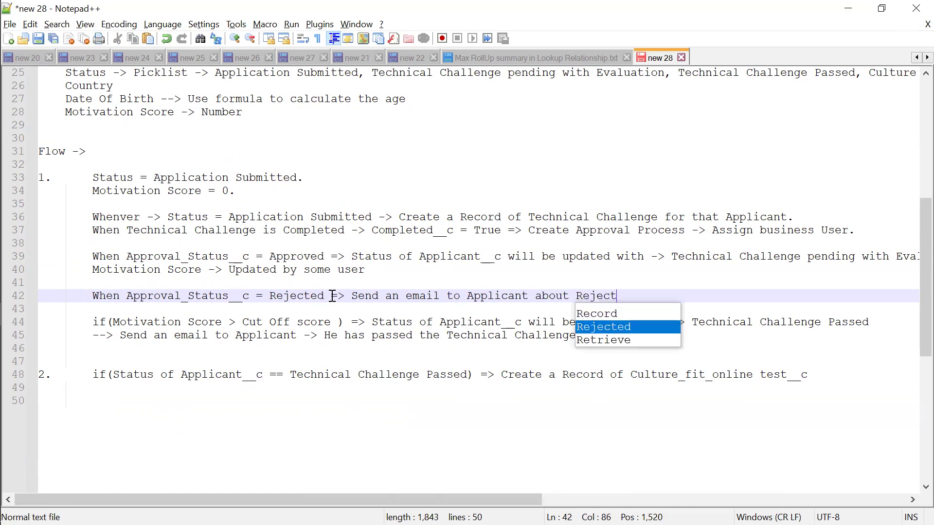
type("ion.")
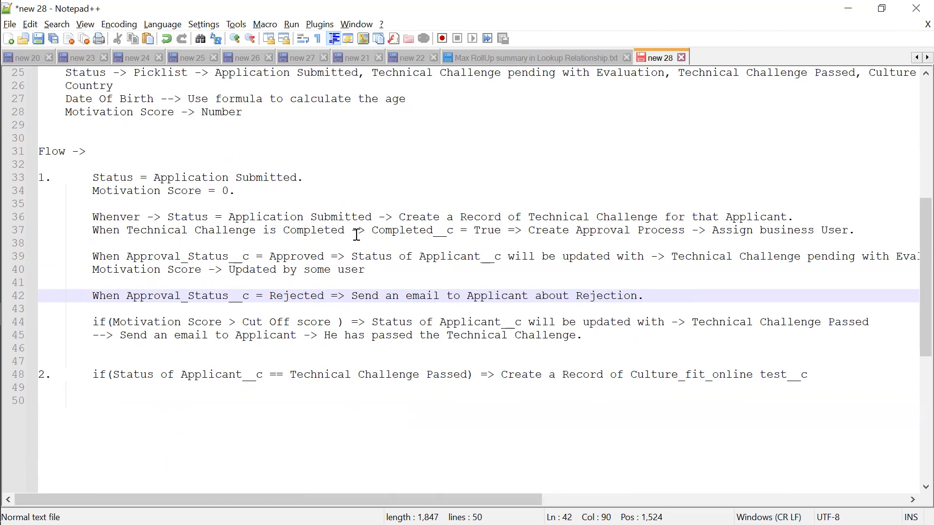
Step: Add "Rejected" after Hired at the end of the Applicant__c Status picklist values
scroll(461, 260, "up", 2)
scroll(683, 156, "right", 10)
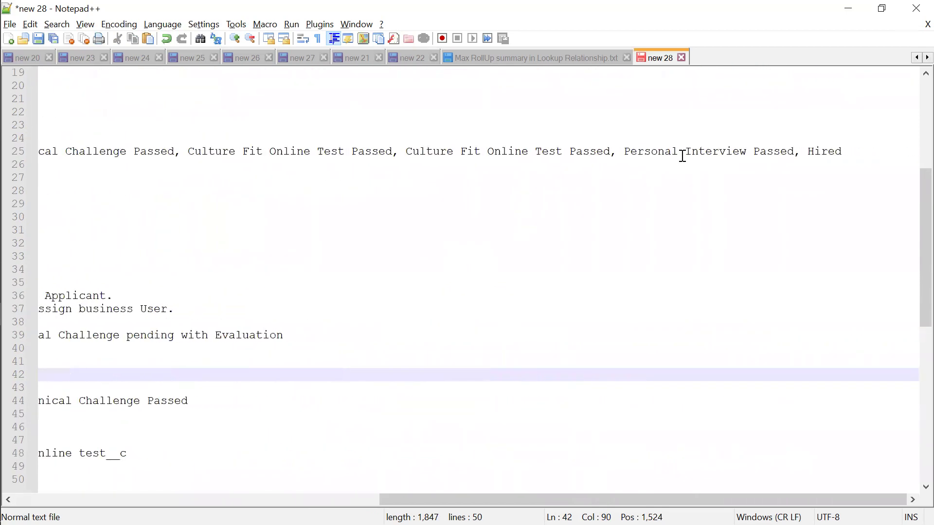
left_click(706, 153)
key("BackSpace")
type(", ")
type("Rejected")
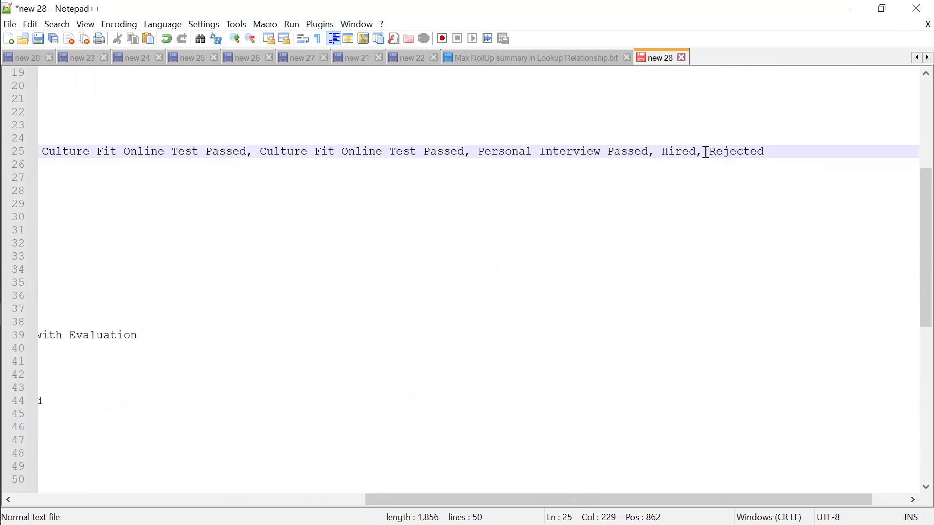
Step: Extend the rejection rule with "=> Status of Applicant__c will be updated with -> Rejected", reusing the wording of the approval rule
scroll(706, 152, "left", 10)
scroll(707, 153, "left", 5)
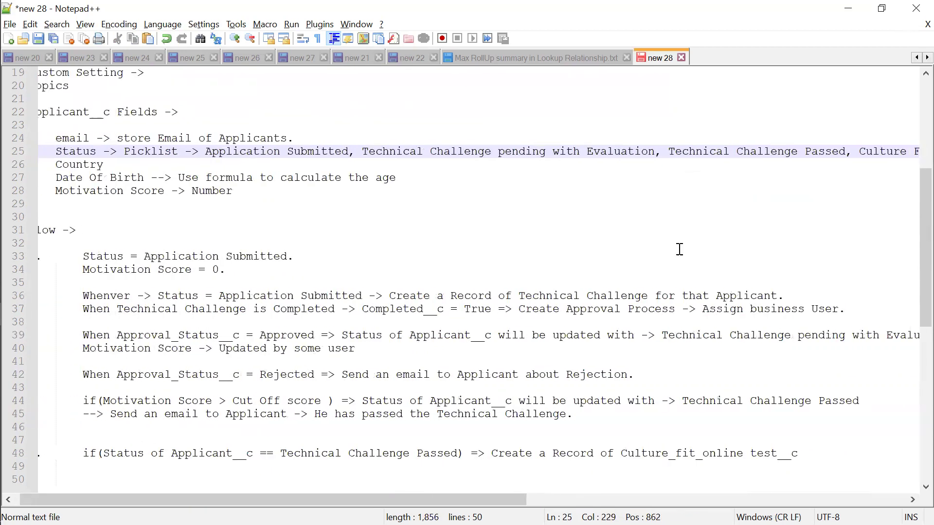
left_click(643, 372)
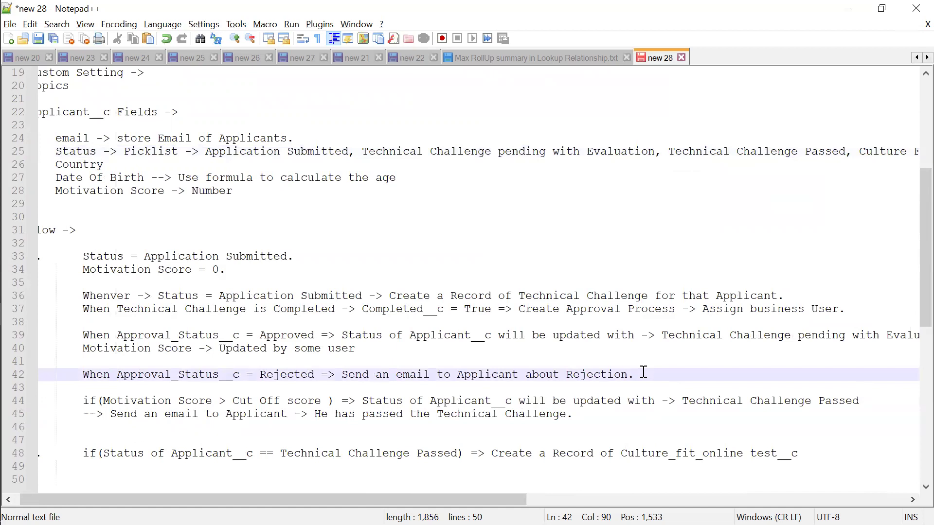
key("BackSpace")
type("=>")
left_click_drag(345, 333, 662, 337)
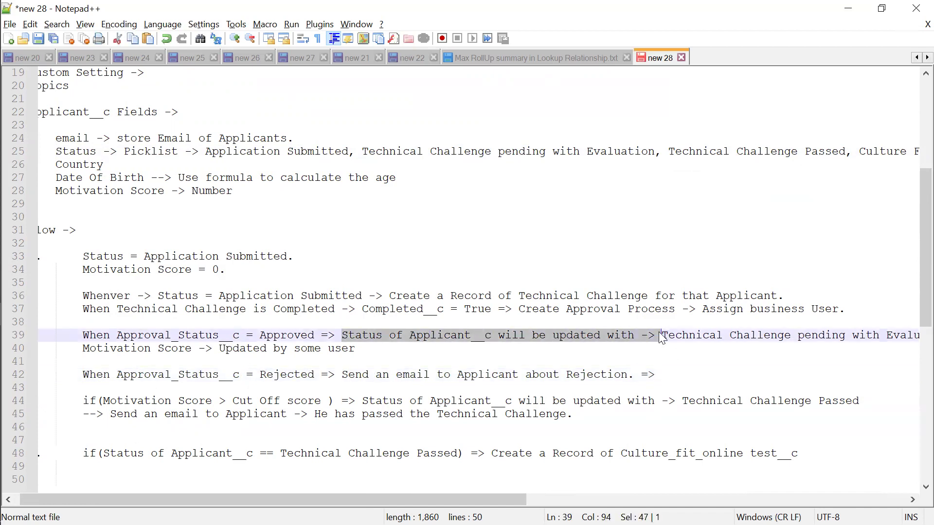
key("ctrl+c")
left_click(662, 377)
key("ctrl+v")
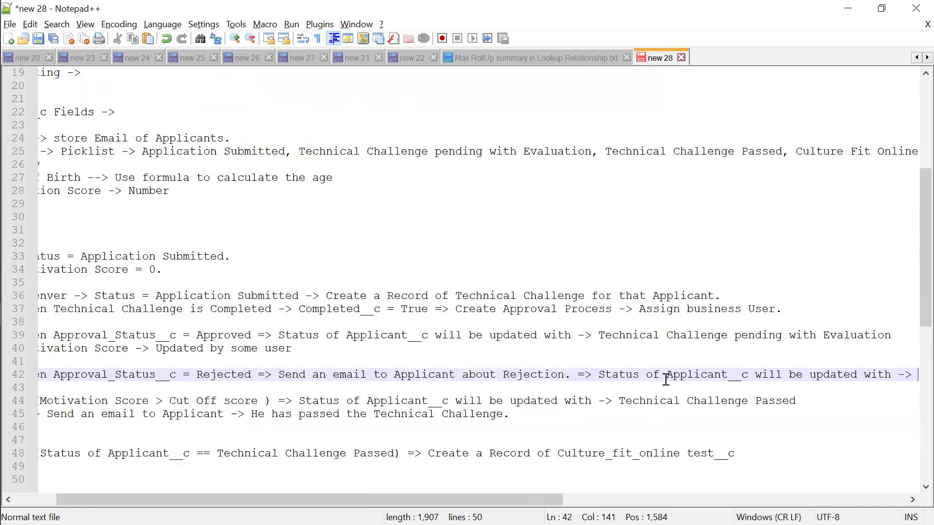
type("Rejected")
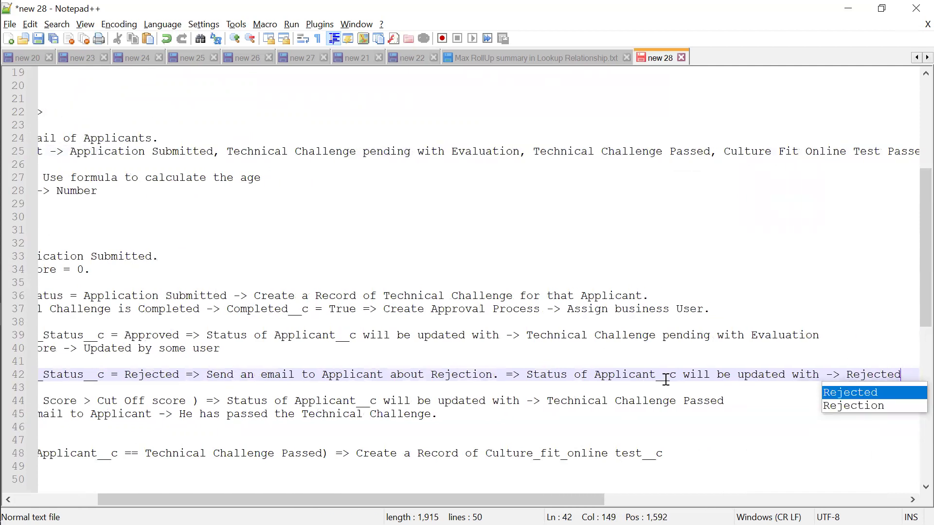
Step: Below the Culture_fit_online test__c record rule in flow item 2, add the indented line "Follow the same steps as 1."
scroll(666, 379, "left", 3)
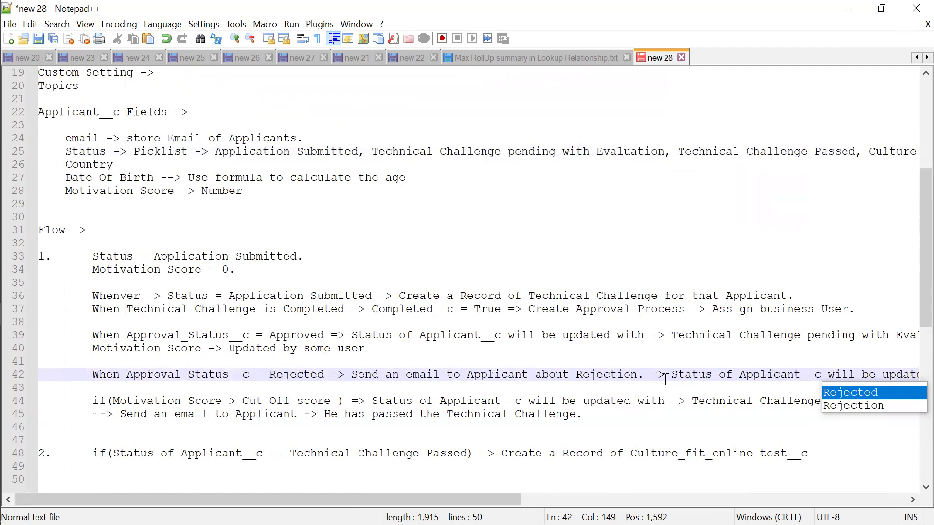
left_click(826, 453)
key("Return")
key("Tab")
key("Tab")
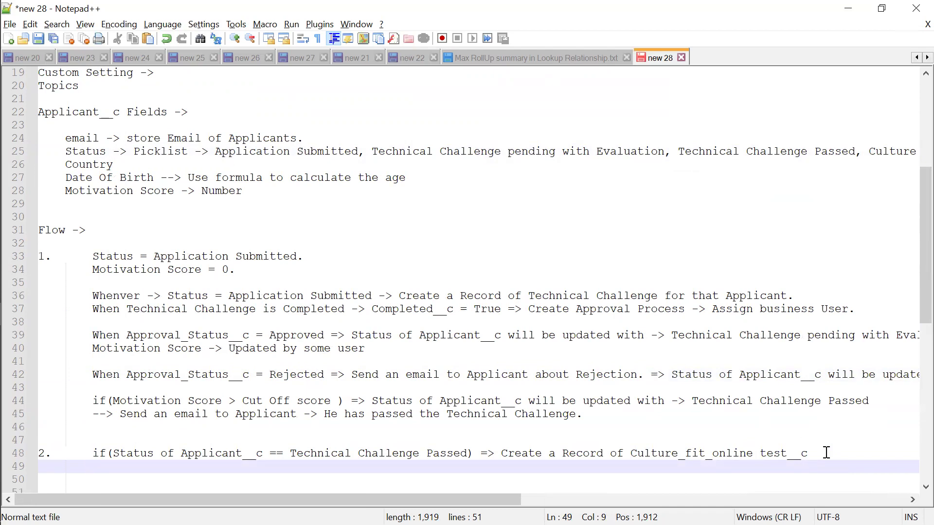
scroll(826, 453, "up", 3)
scroll(826, 453, "down", 2)
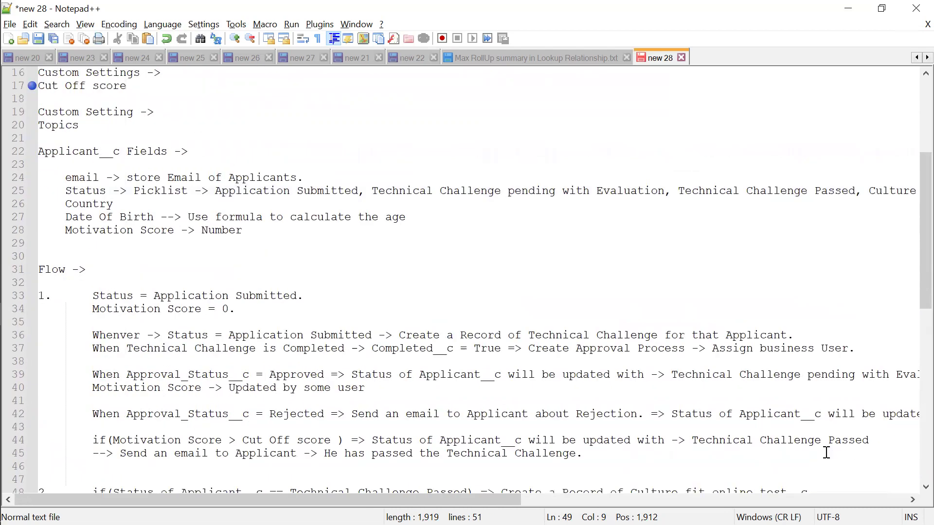
scroll(826, 453, "down", 3)
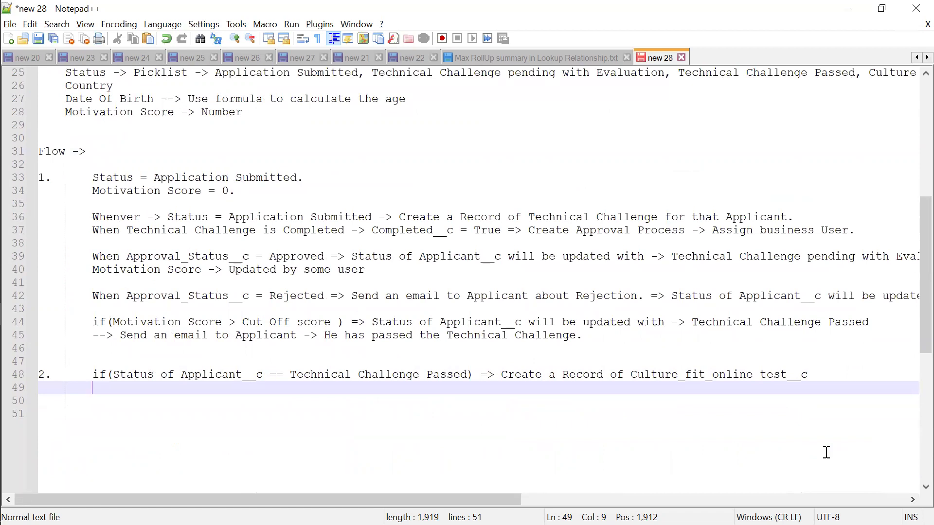
type("Follow ")
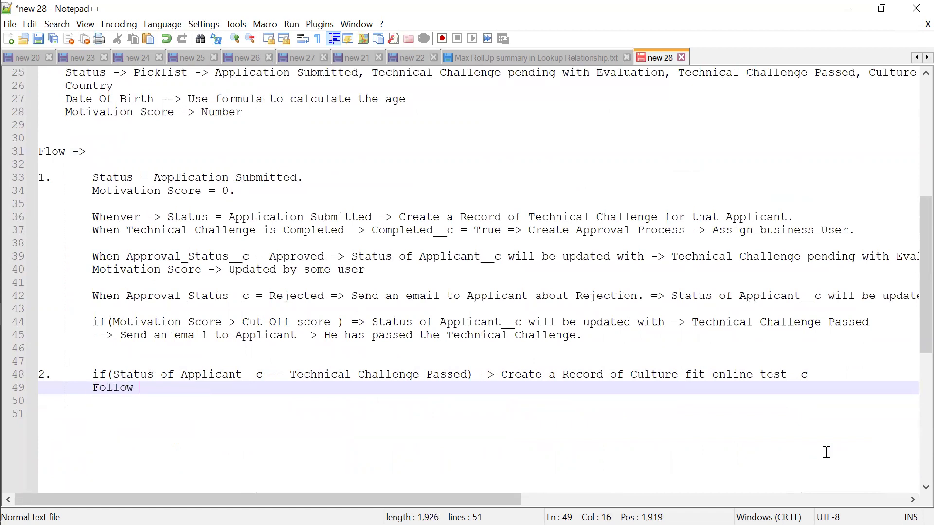
type("the same step")
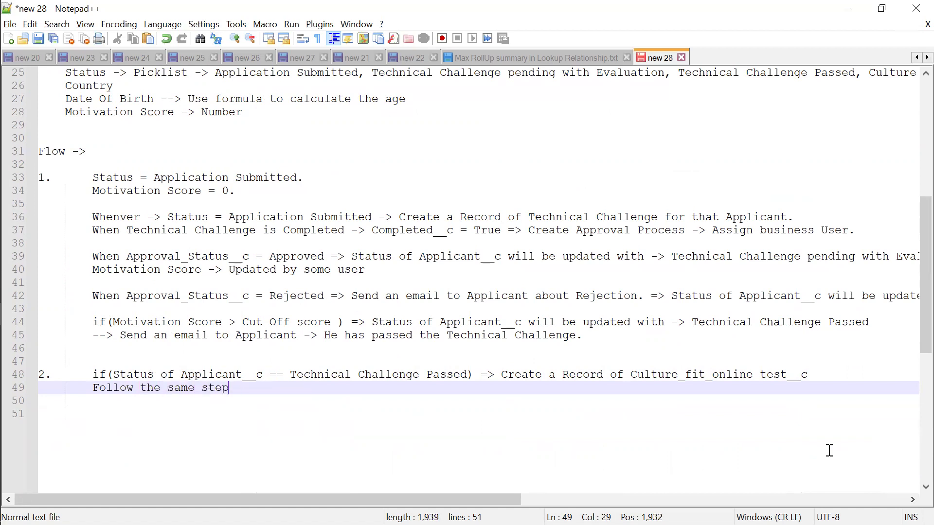
type("s as 1.")
Step: Leave two blank lines below flow item 2 and start a new item numbered "3." with its text indented
scroll(829, 451, "down", 1)
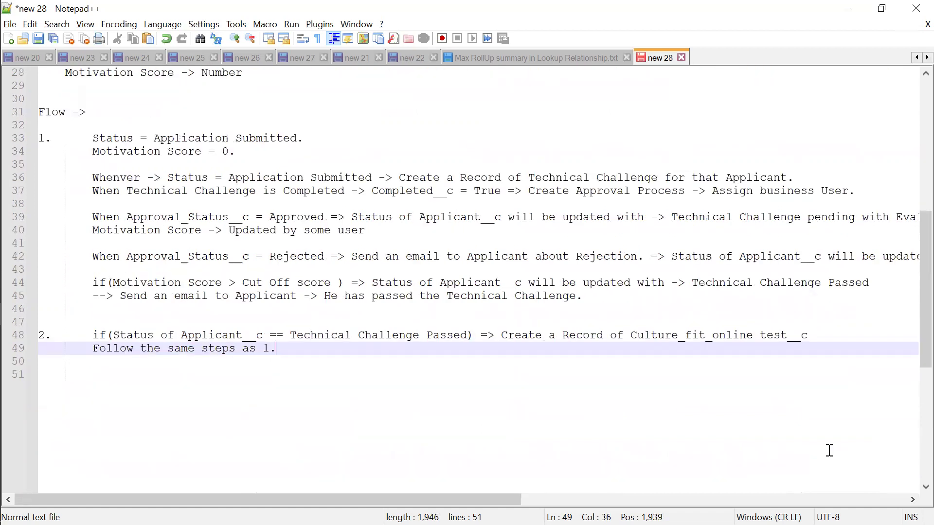
key("Return")
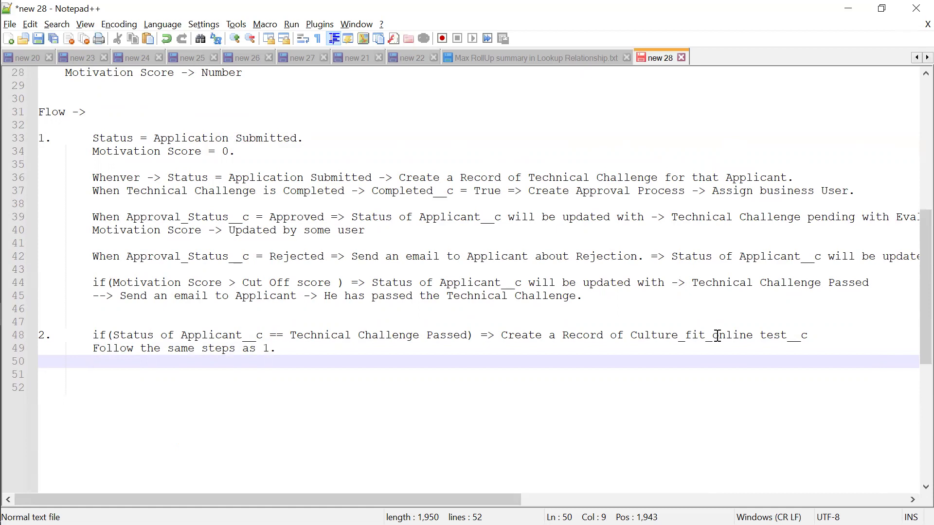
key("Return")
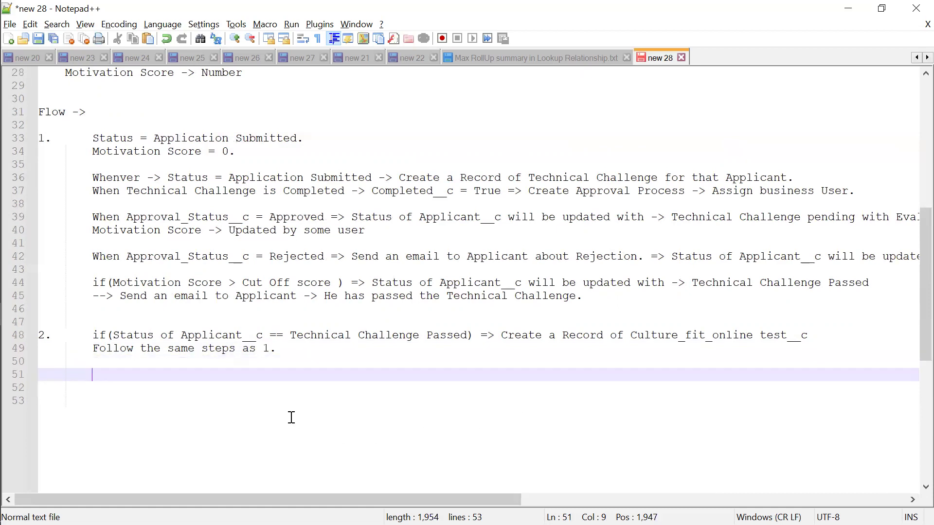
key("Return")
type("3.")
key("Tab")
key("Tab")
Step: Review the full list of Applicant__c Status picklist values for the next flow condition
scroll(291, 417, "up", 2)
scroll(291, 418, "up", 2)
scroll(292, 417, "down", 2)
scroll(291, 417, "right", 2)
scroll(291, 417, "right", 15)
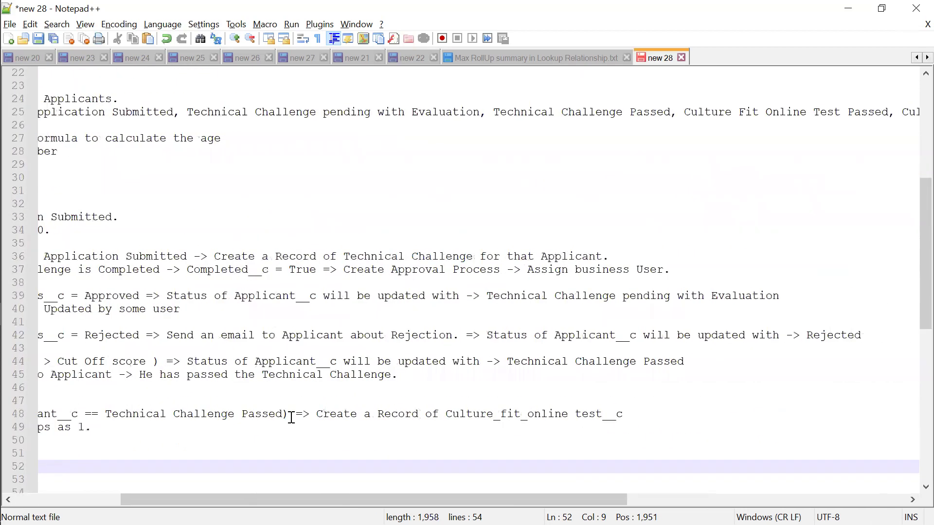
scroll(292, 417, "left", 12)
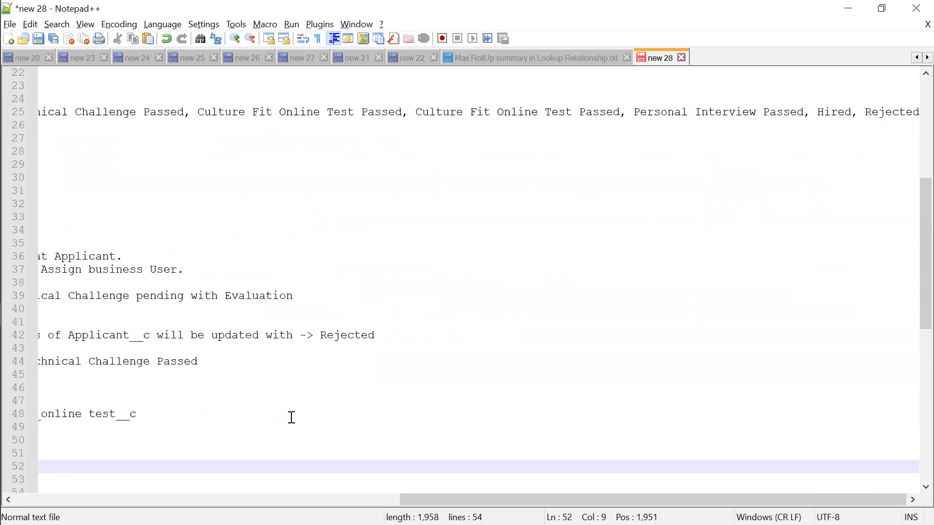
scroll(291, 418, "down", 6)
scroll(292, 417, "left", 3)
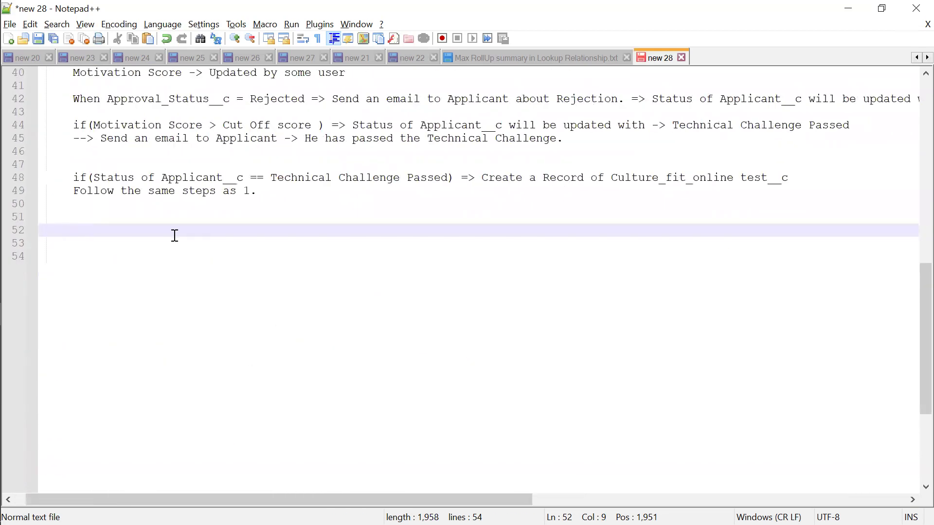
scroll(173, 236, "left", 1)
type("if")
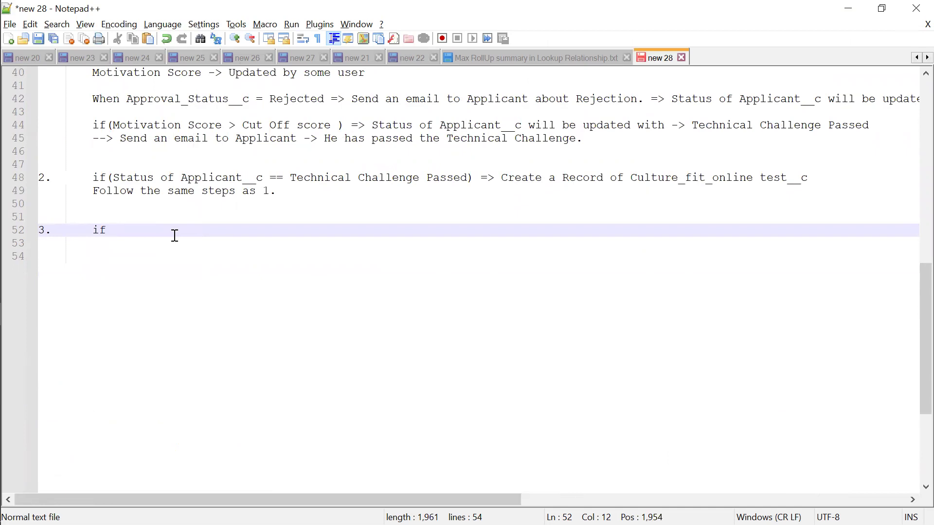
key("BackSpace")
key("BackSpace")
key("BackSpace")
Step: Insert two new indented lines below "Follow the same steps as 1." in flow item 2
left_click(296, 192)
key("Return")
key("Return")
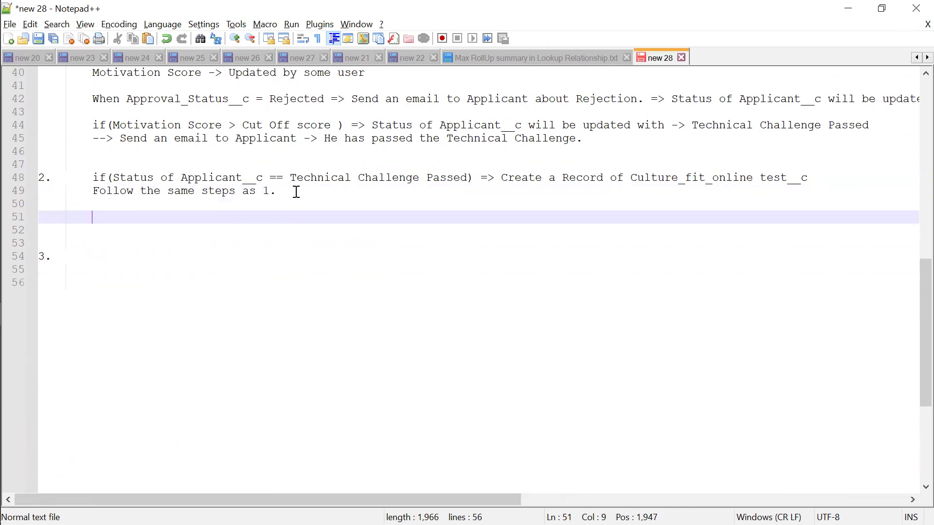
Step: Draft the line "Status of Applicant__c == Rejected =>" below flow item 2, reusing the status condition of that item
left_click_drag(118, 180, 466, 178)
key("ctrl+c")
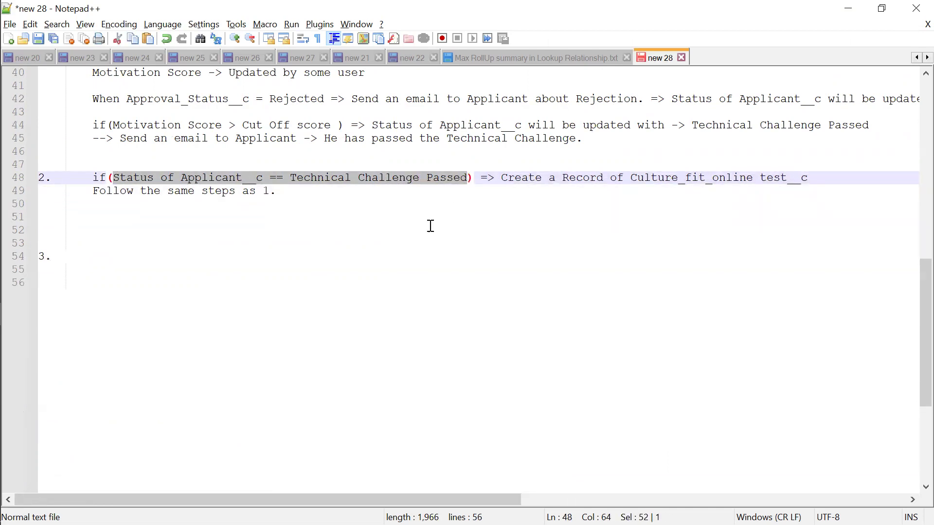
left_click(428, 221)
key("ctrl+v")
key("BackSpace")
key("BackSpace")
key("BackSpace")
key("BackSpace")
key("BackSpace")
key("BackSpace")
key("BackSpace")
key("BackSpace")
key("BackSpace")
key("BackSpace")
key("BackSpace")
key("BackSpace")
key("BackSpace")
key("BackSpace")
key("BackSpace")
key("BackSpace")
key("BackSpace")
key("BackSpace")
key("BackSpace")
key("BackSpace")
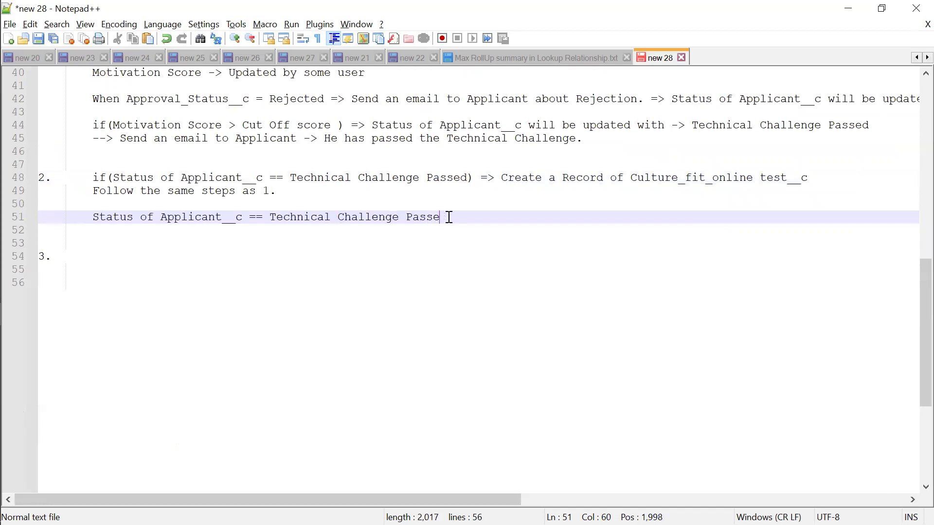
key("BackSpace")
key("BackSpace")
key("BackSpace")
key("BackSpace")
key("BackSpace")
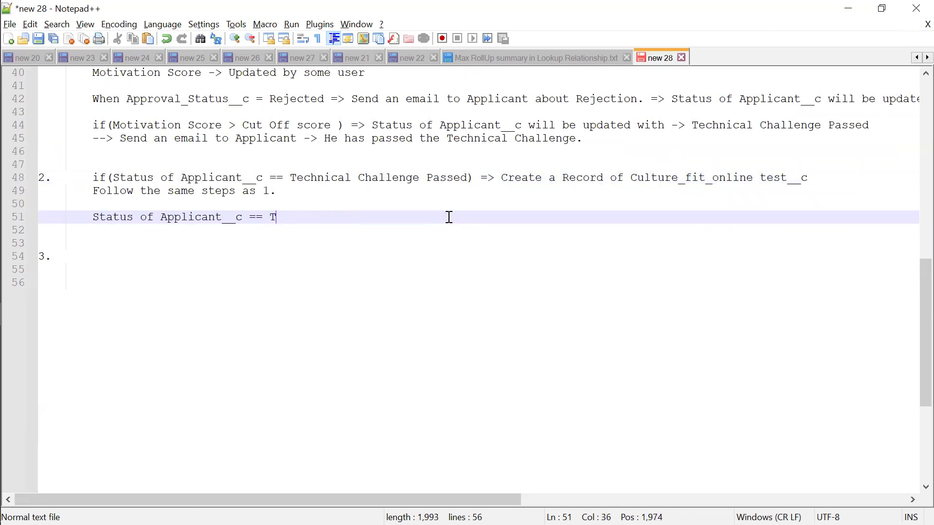
type("Rje")
key("BackSpace")
key("BackSpace")
type("ej")
key("Return")
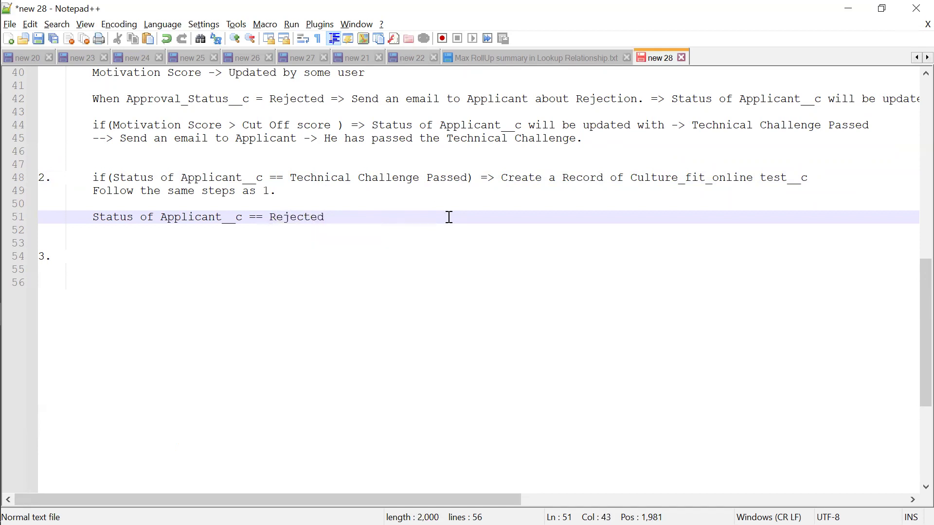
type("=")
type("> Semd an")
key("BackSpace")
key("BackSpace")
key("BackSpace")
key("BackSpace")
key("BackSpace")
key("BackSpace")
key("BackSpace")
Step: Replace the drafted line in flow item 2 with a copy of item 1's "When Approval_Status__c = Rejected" rule, indented like the lines above
scroll(375, 137, "up", 1)
left_click_drag(92, 138, 918, 141)
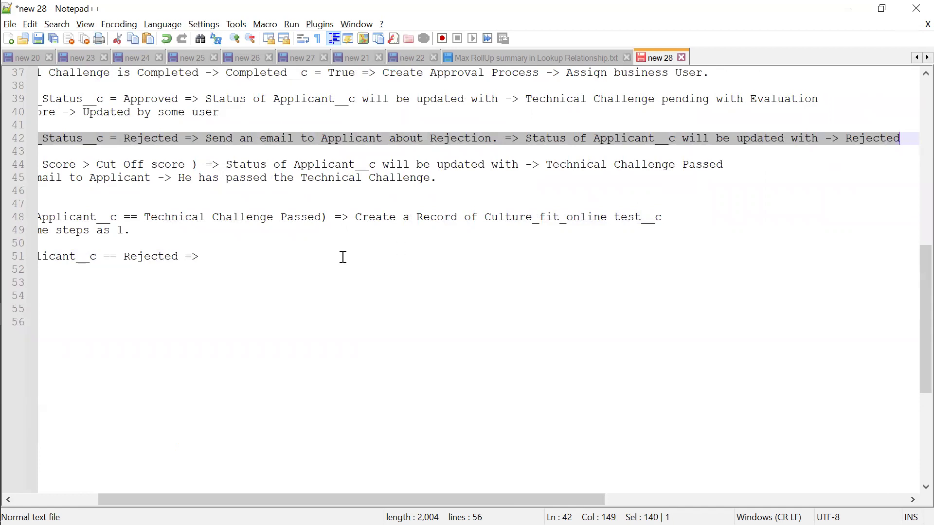
scroll(342, 258, "left", 3)
left_click(365, 252)
triple_click(365, 252)
left_click(366, 252)
triple_click(365, 252)
left_click(365, 252)
triple_click(366, 252)
key("Delete")
key("ctrl+v")
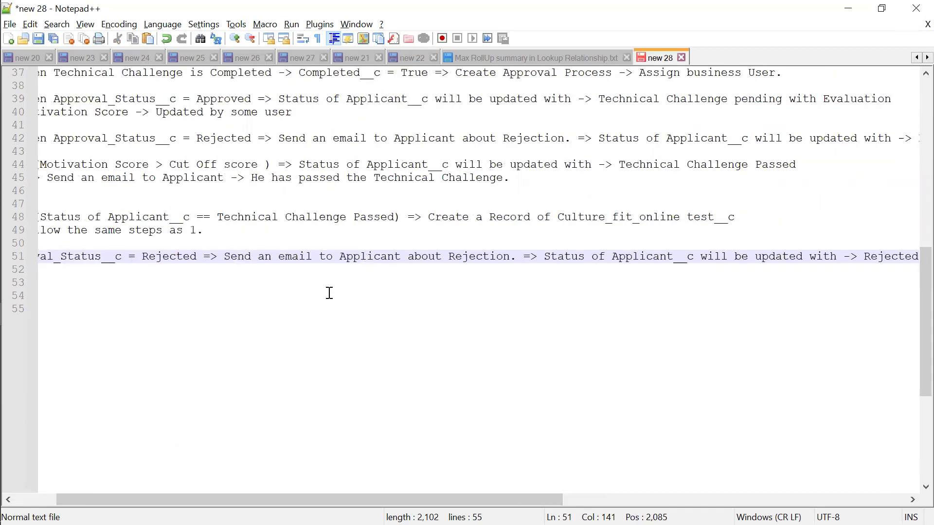
scroll(327, 291, "left", 3)
left_click(41, 258)
key("Tab")
key("Tab")
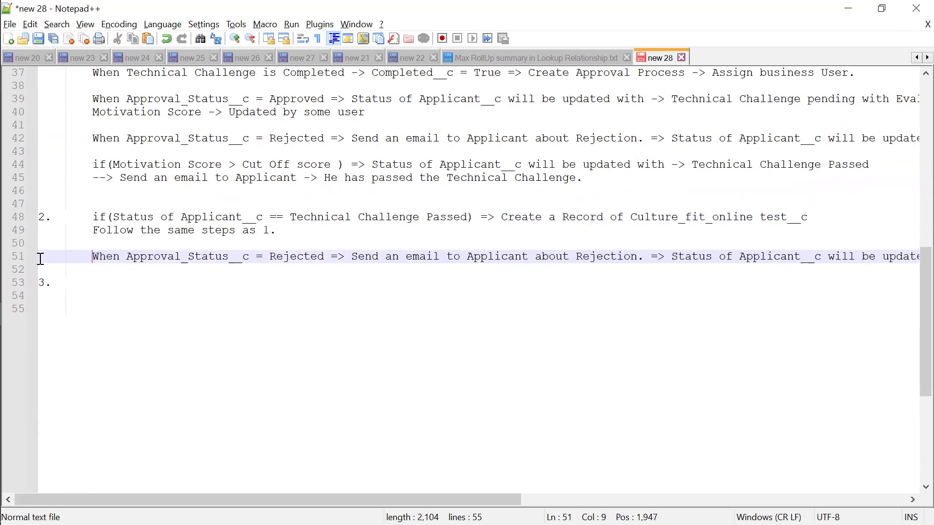
Step: Copy the condition "if(Status of Applicant__c == Technical Challenge Passed)" from flow item 2 into item 3
left_click(248, 309)
left_click(246, 294)
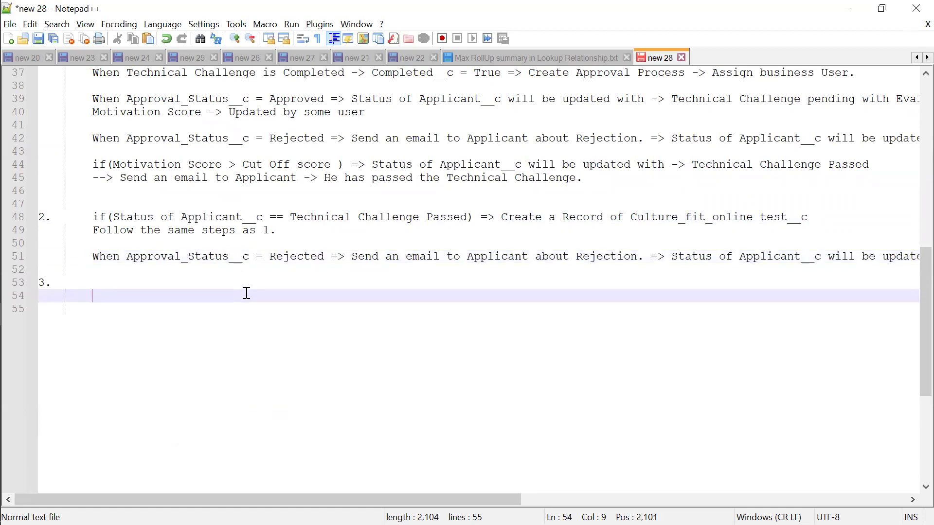
left_click(247, 285)
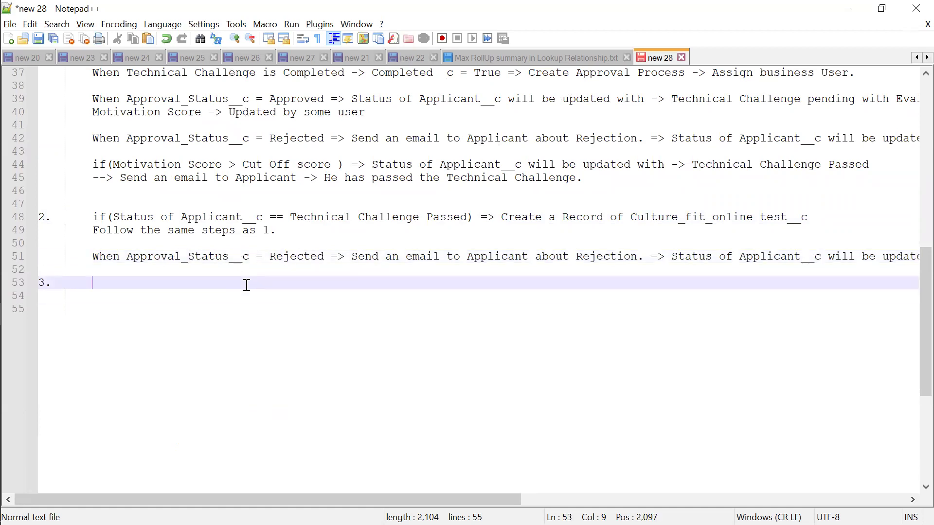
left_click_drag(93, 218, 476, 224)
key("ctrl+c")
left_click(377, 280)
key("ctrl+v")
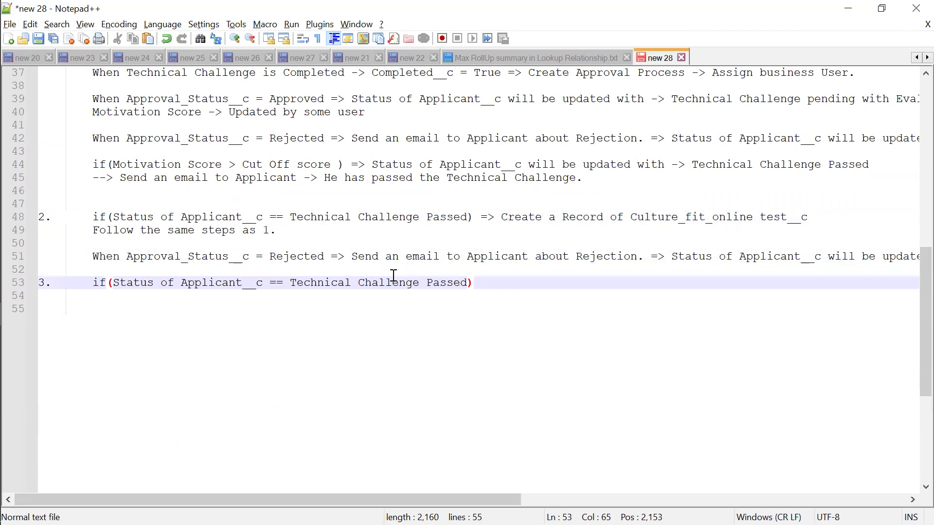
Step: Replace "Technical Challenge" in item 3's condition with "Culture_fit_online test", reusing the object name without its "__c" suffix
left_click(631, 220)
left_click_drag(631, 220, 808, 217)
key("ctrl+c")
left_click_drag(290, 283, 424, 286)
key("ctrl+v")
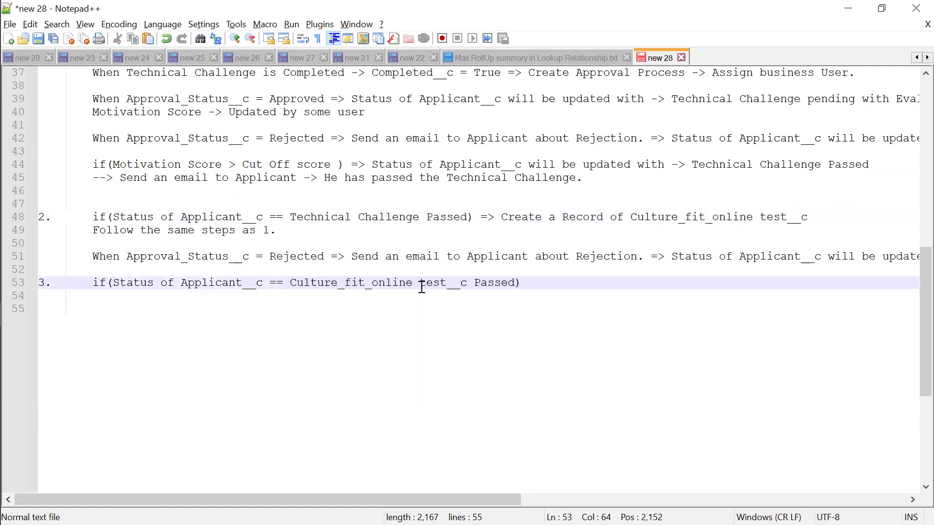
key("BackSpace")
key("BackSpace")
key("BackSpace")
Step: Add the indented line "Follow the same steps as 1." below the condition of flow item 3, reusing item 2's wording
left_click(544, 284)
key("Return")
key("Tab")
key("Tab")
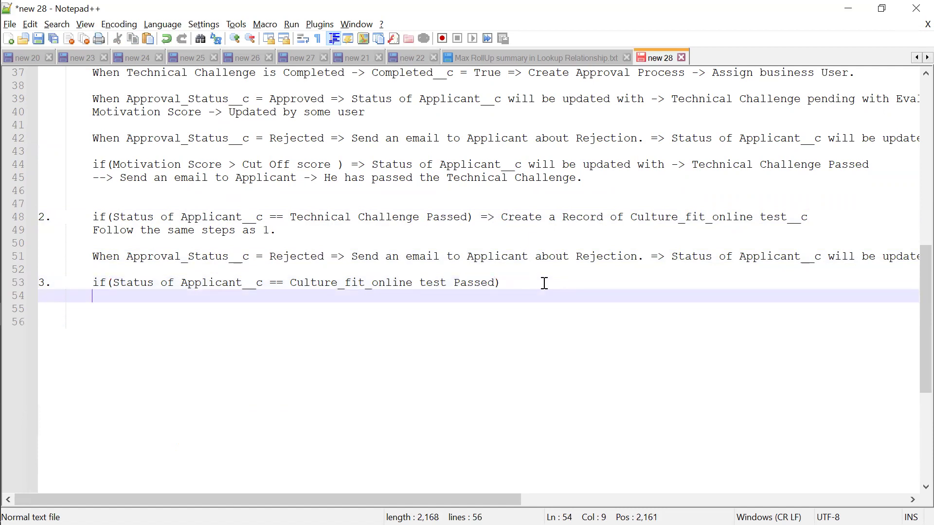
key("Return")
key("BackSpace")
key("BackSpace")
key("BackSpace")
type("Follow")
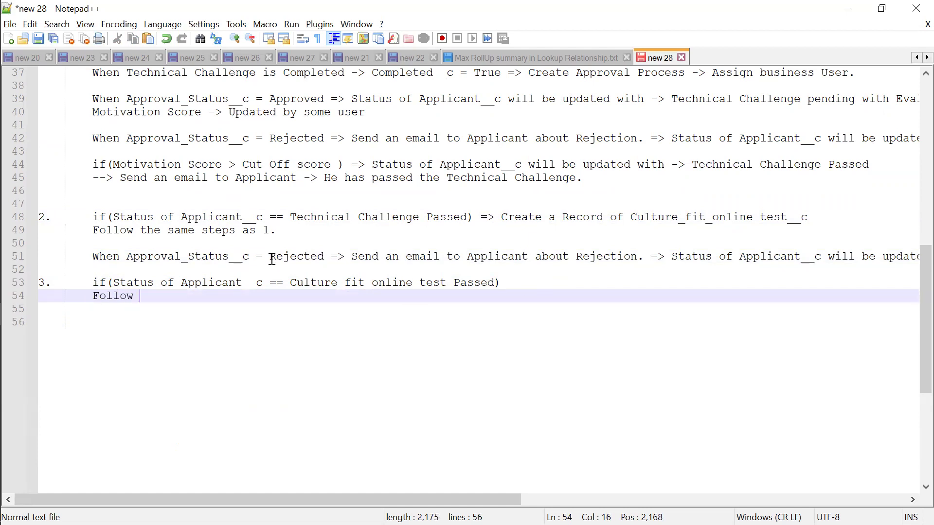
left_click_drag(141, 230, 280, 233)
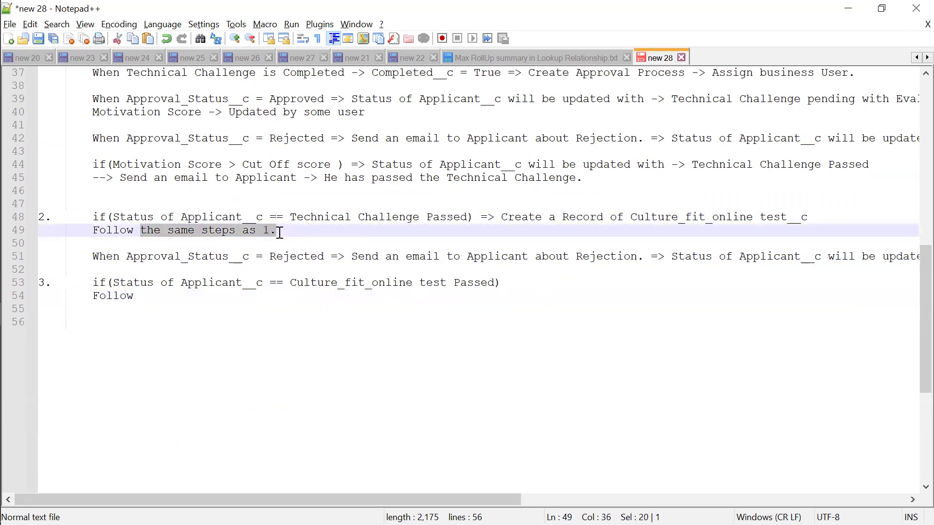
left_click(237, 306)
key("ctrl+v")
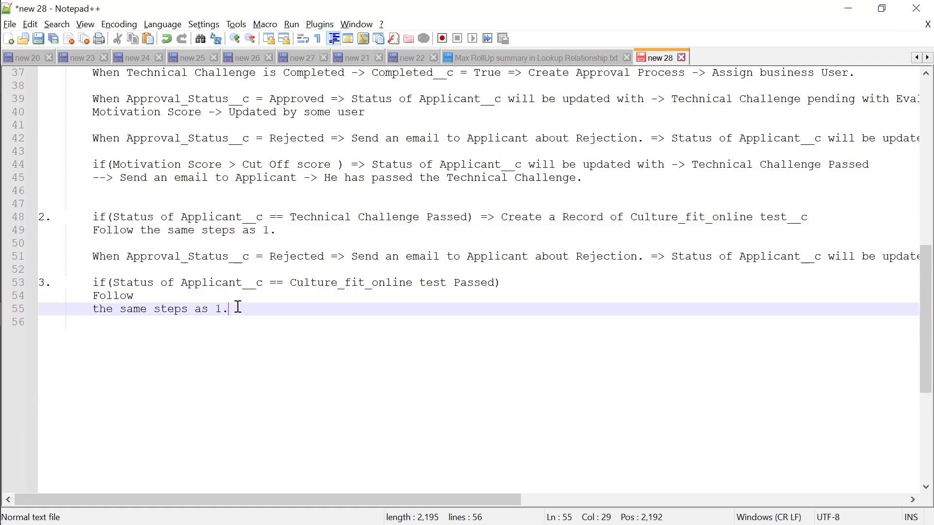
left_click(94, 309)
key("BackSpace")
key("BackSpace")
key("BackSpace")
key("BackSpace")
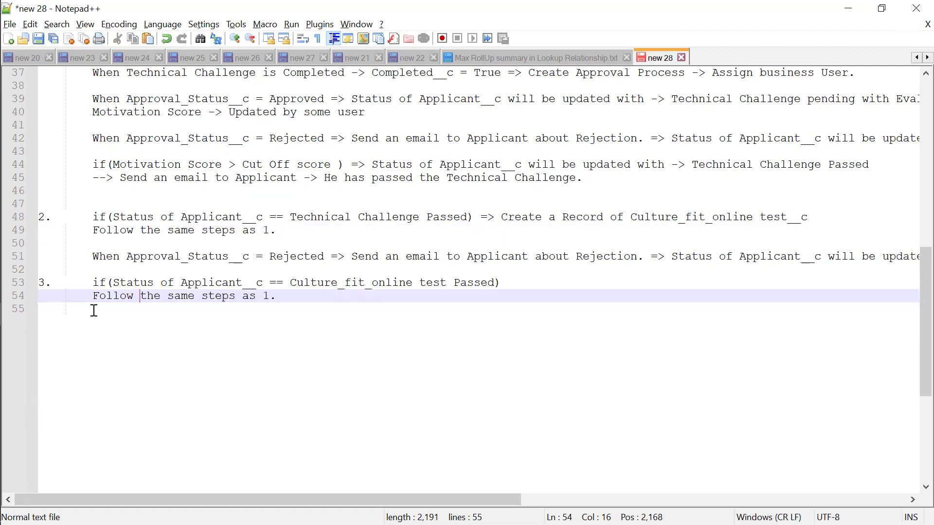
Step: Append "=>" to the condition in flow item 3 and check the selection phases in the assignment PDF open in the browser
left_click(637, 276)
left_click(637, 286)
type("=>")
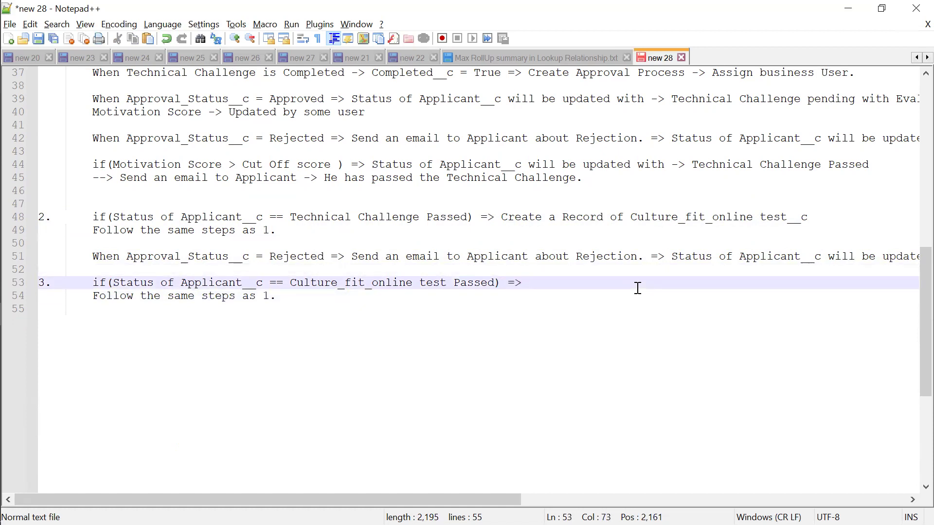
key("alt+Tab")
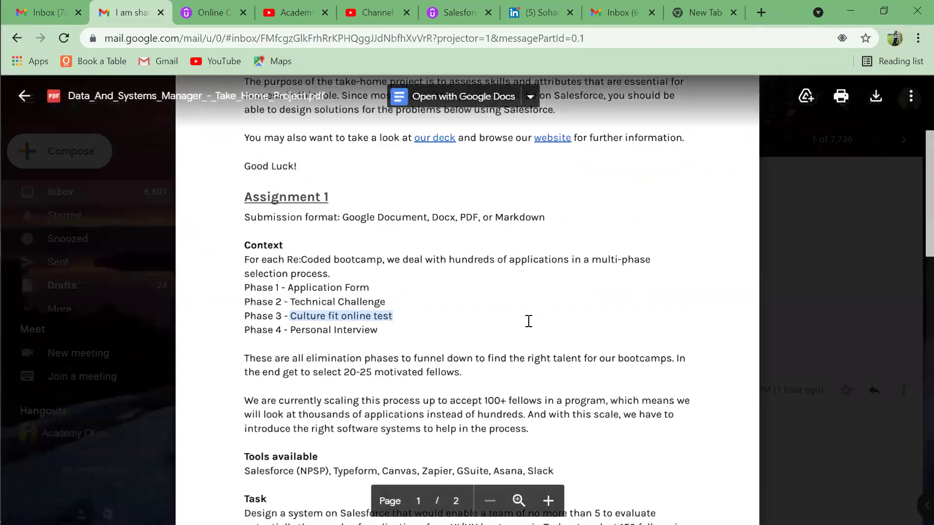
key("alt+Tab")
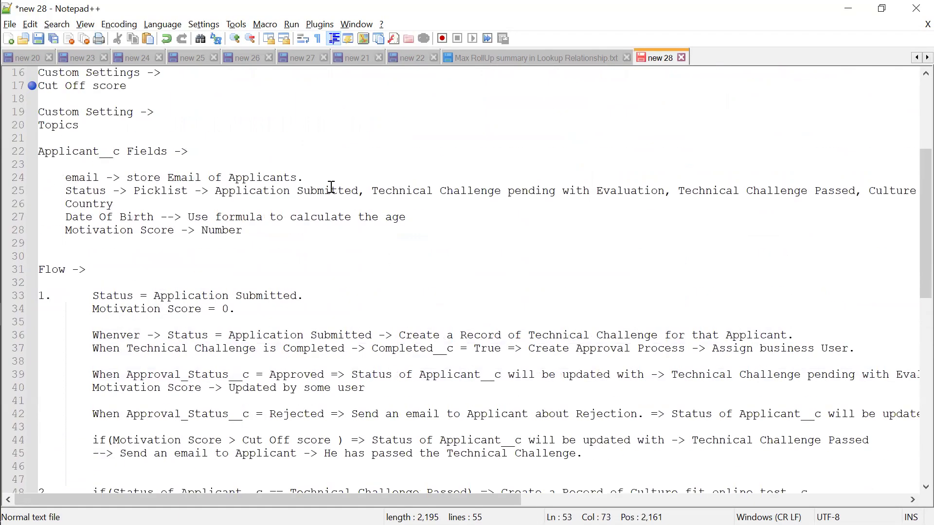
Step: Duplicate the five-line Culture_fit_online test__c object block below the original, leaving two blank lines between the blocks
scroll(333, 187, "up", 5)
left_click(332, 243)
key("Return")
key("Return")
left_click_drag(346, 243, 32, 193)
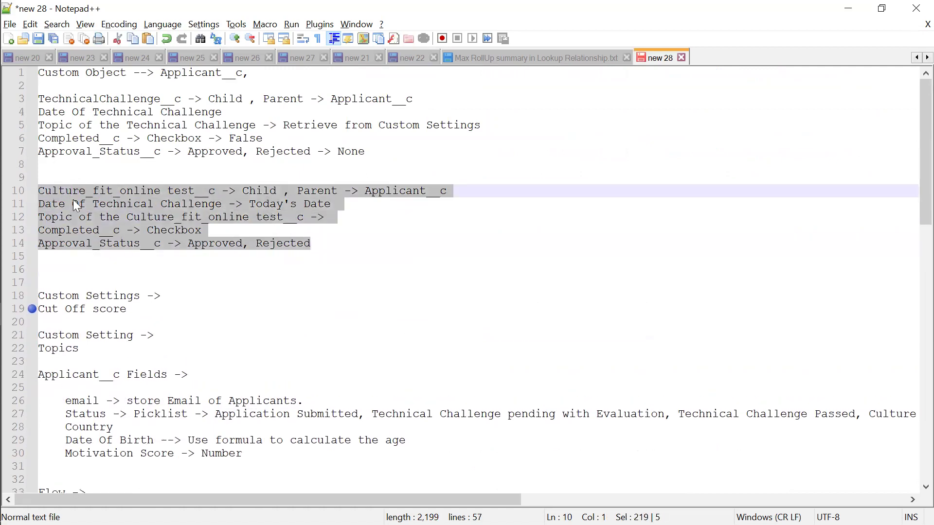
left_click(346, 236)
left_click(346, 249)
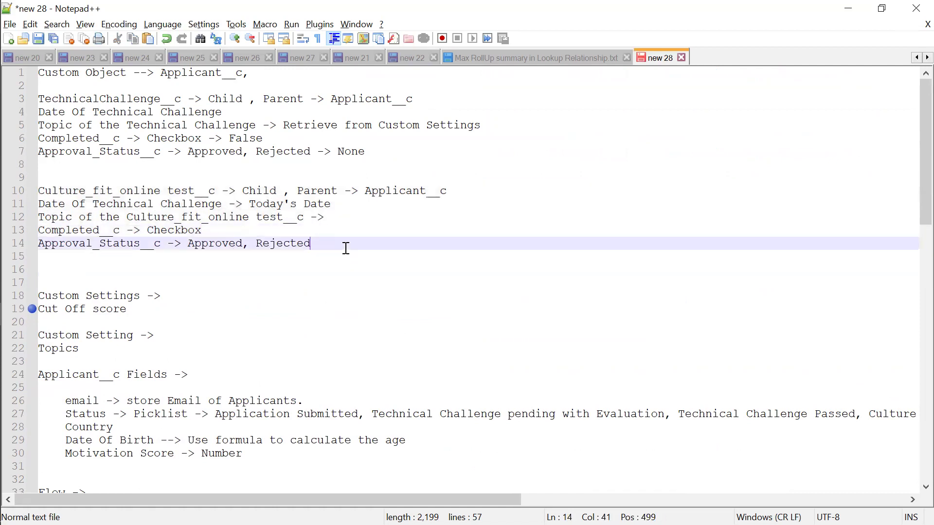
key("Return")
key("Return")
key("Return")
key("ctrl+v")
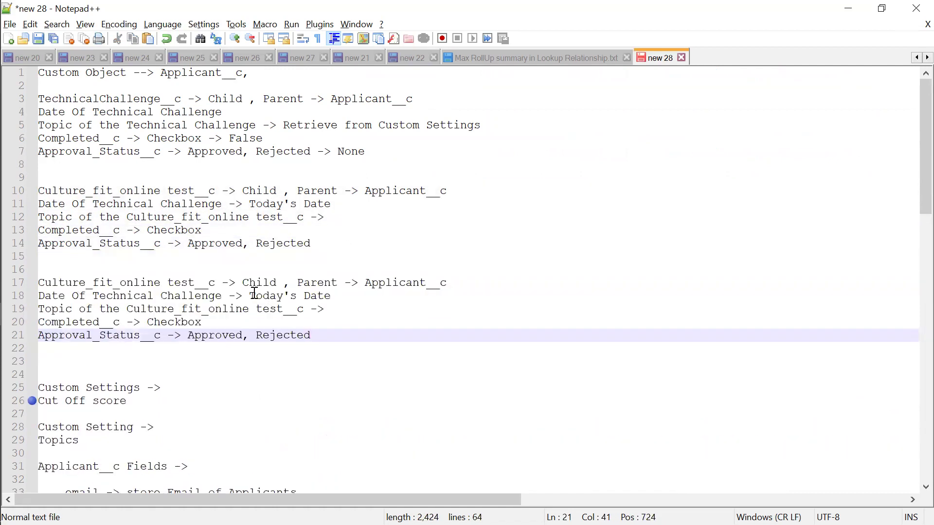
Step: Rename the object in the first line of the duplicated block to "Personal_Interview__c"
scroll(181, 291, "down", 2)
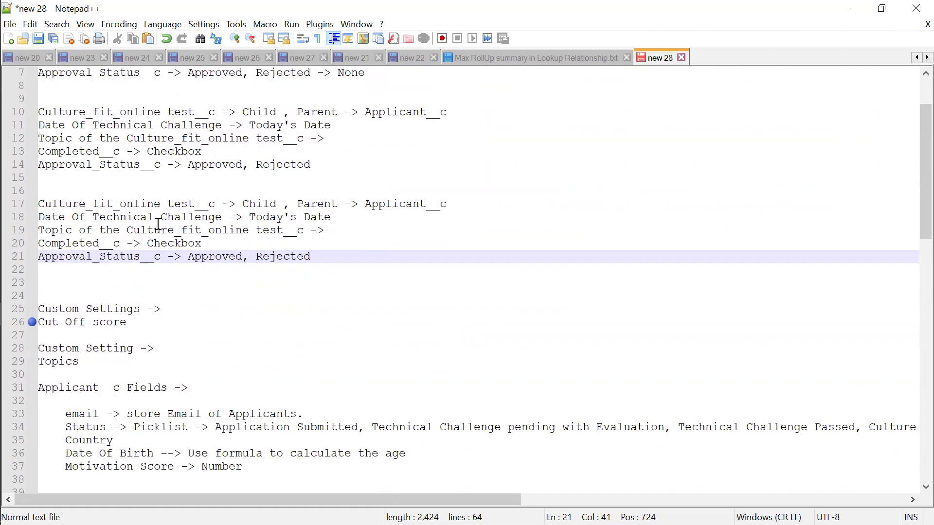
double_click(126, 204)
key("BackSpace")
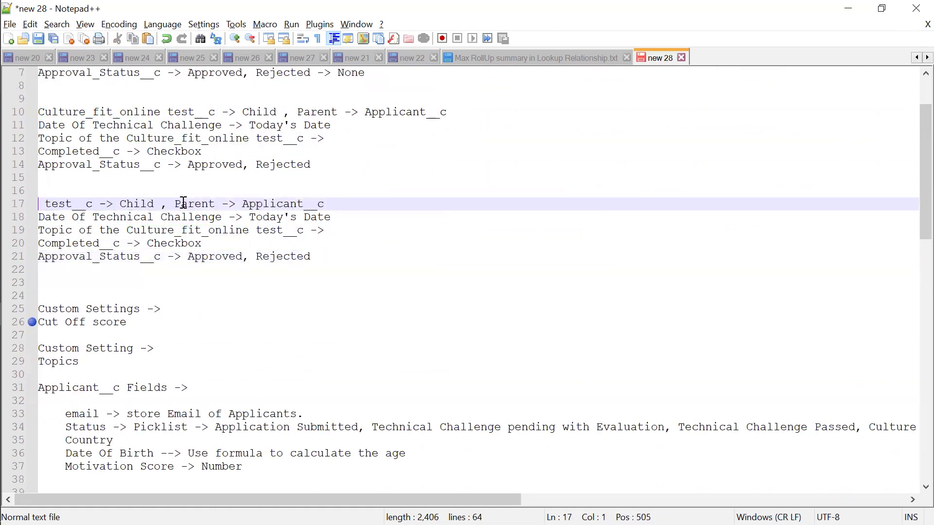
key("Right")
key("Right")
key("Right")
key("Right")
key("BackSpace")
key("BackSpace")
key("BackSpace")
key("BackSpace")
key("BackSpace")
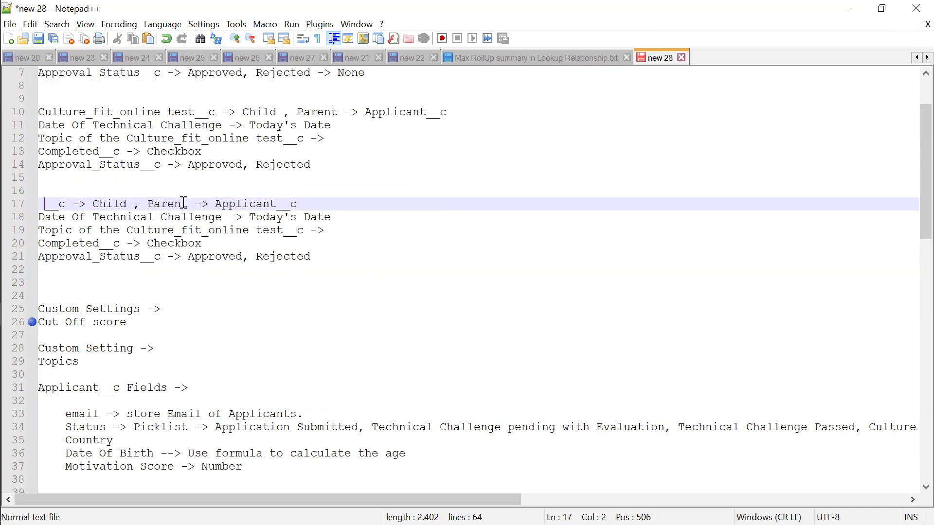
type("Personl")
key("BackSpace")
type("al")
type("_Interv")
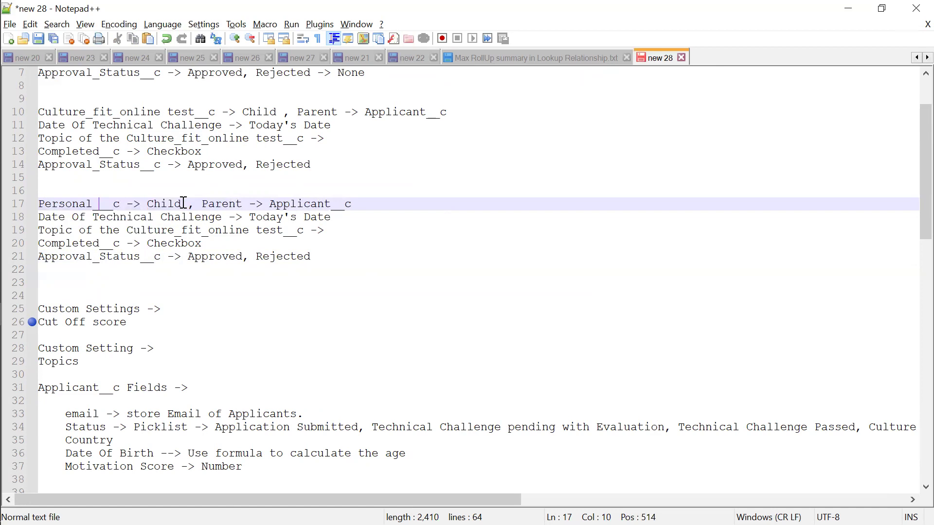
type("iew")
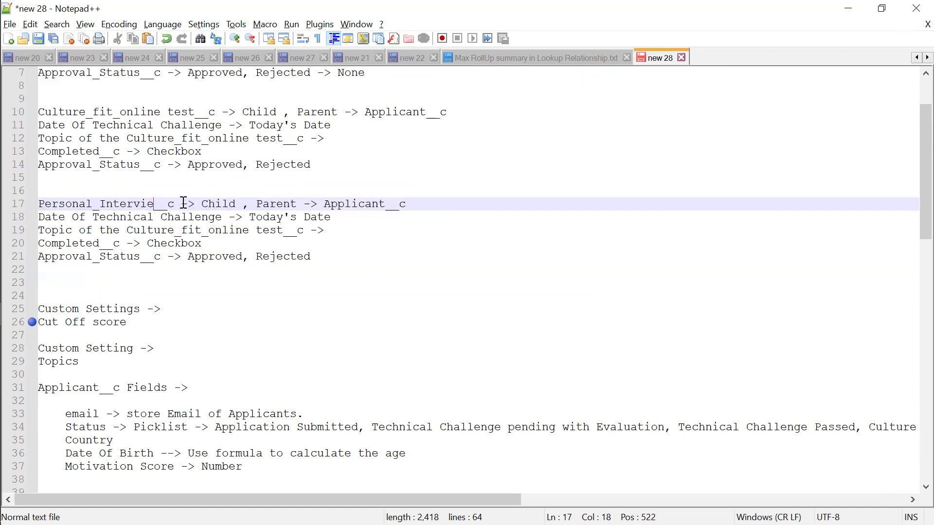
Step: Append the object name Personal_Interview__c after "=>" in flow item 3, reusing it from its object block
scroll(183, 203, "down", 2)
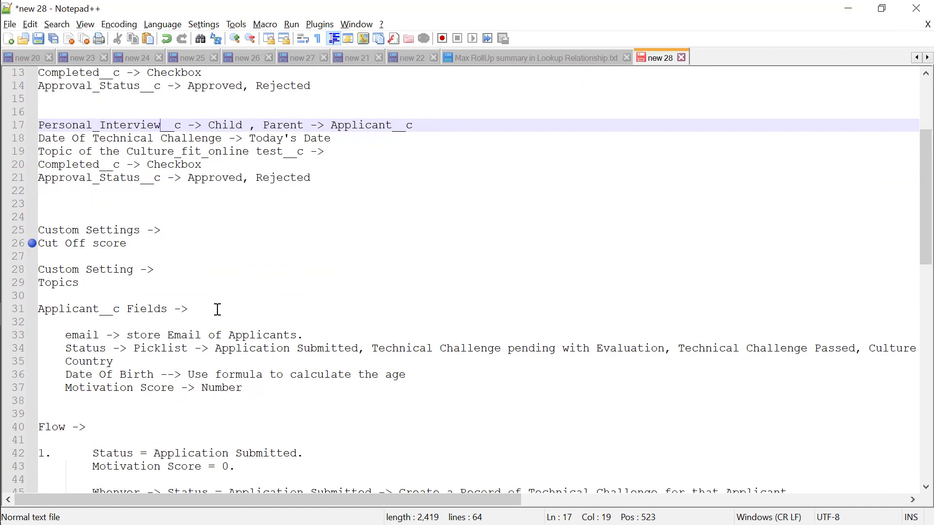
scroll(217, 307, "down", 10)
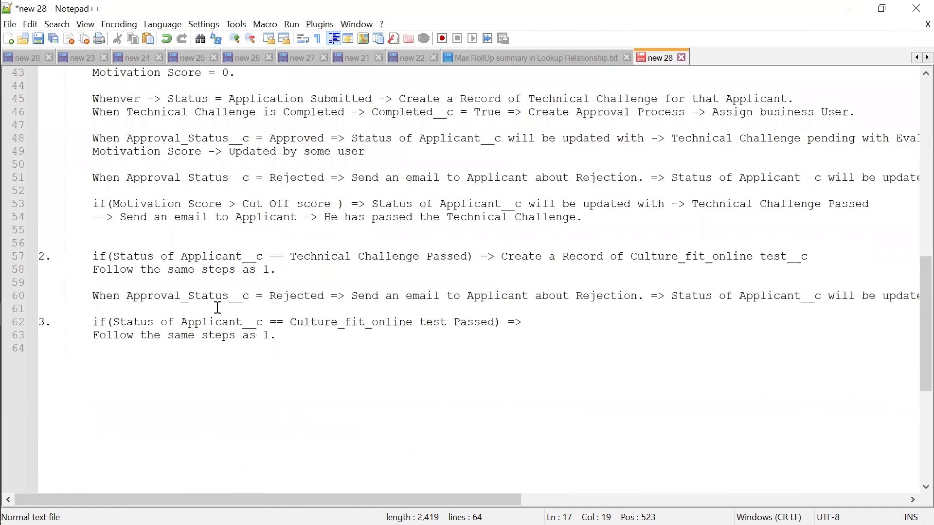
scroll(446, 339, "up", 1)
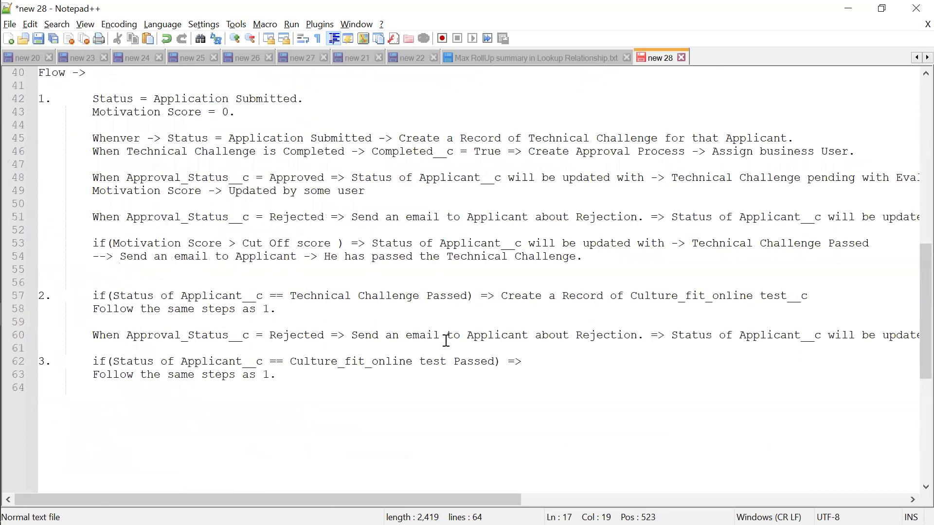
scroll(445, 339, "down", 2, "ctrl")
scroll(446, 339, "up", 1, "ctrl")
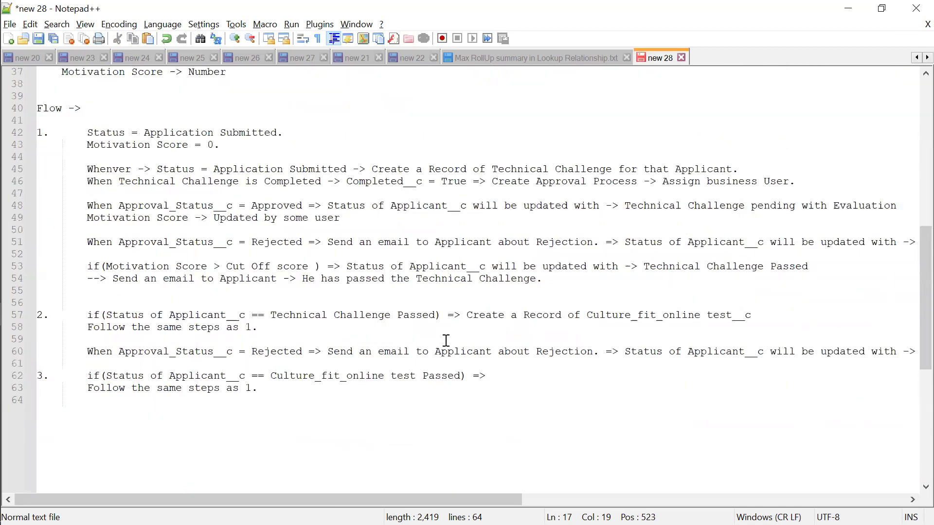
scroll(445, 339, "up", 1, "ctrl")
scroll(438, 269, "up", 8)
scroll(439, 270, "up", 4)
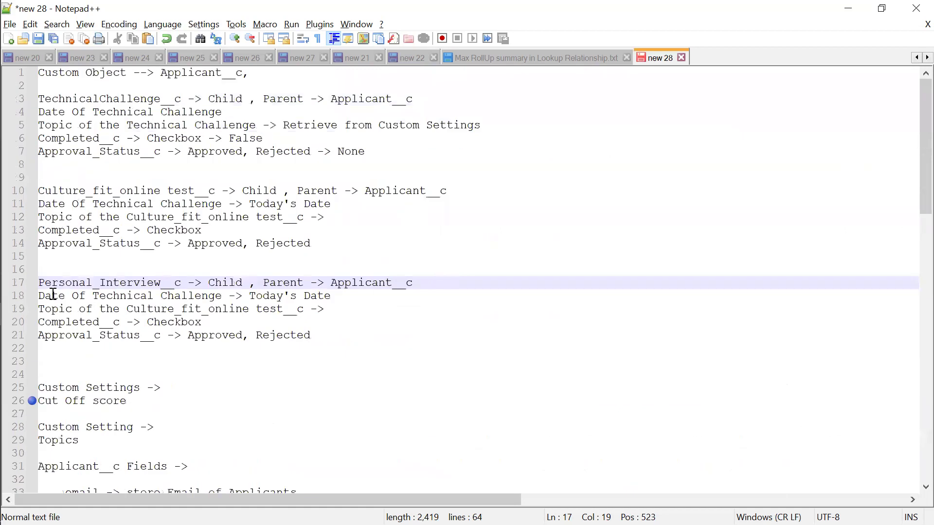
double_click(77, 280)
key("ctrl+c")
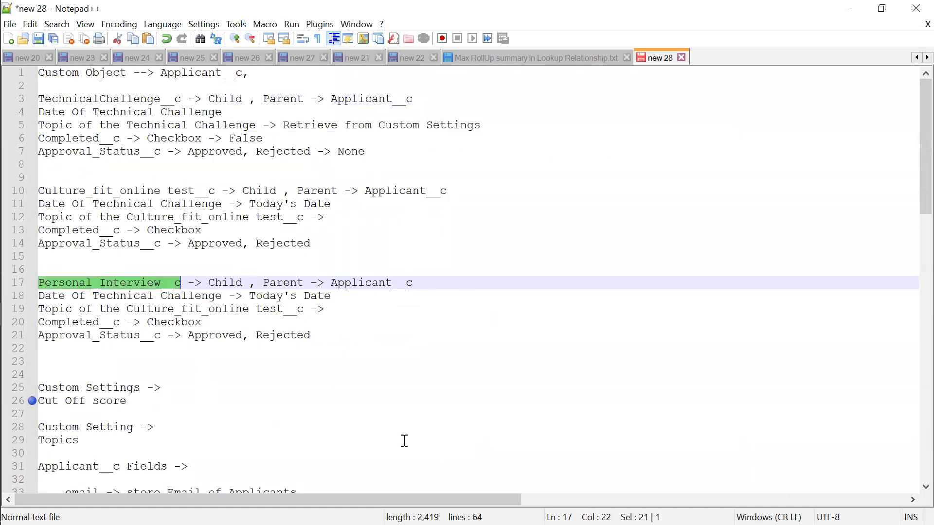
scroll(416, 411, "down", 13)
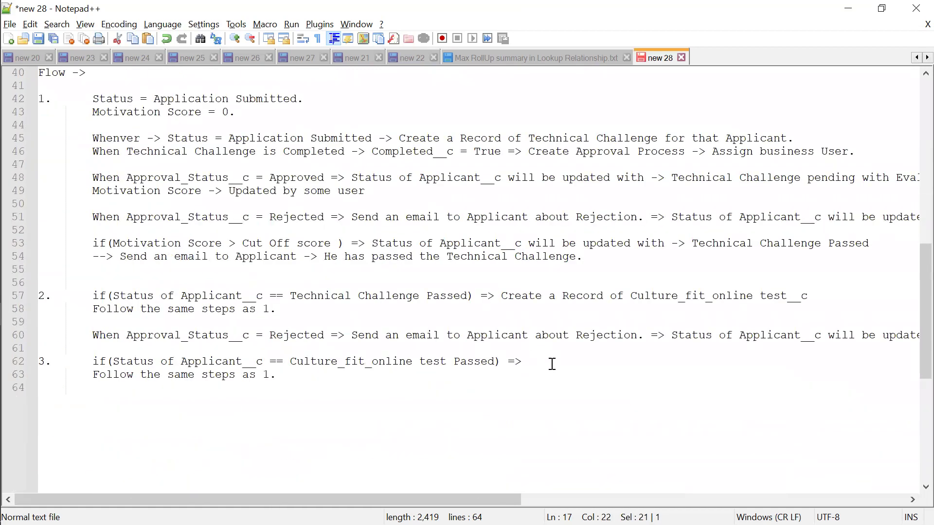
left_click(549, 362)
key("ctrl+v")
Step: Insert "Create a Record of " before Personal_Interview__c in flow item 3, reusing item 2's wording
left_click_drag(504, 296, 624, 297)
key("ctrl+c")
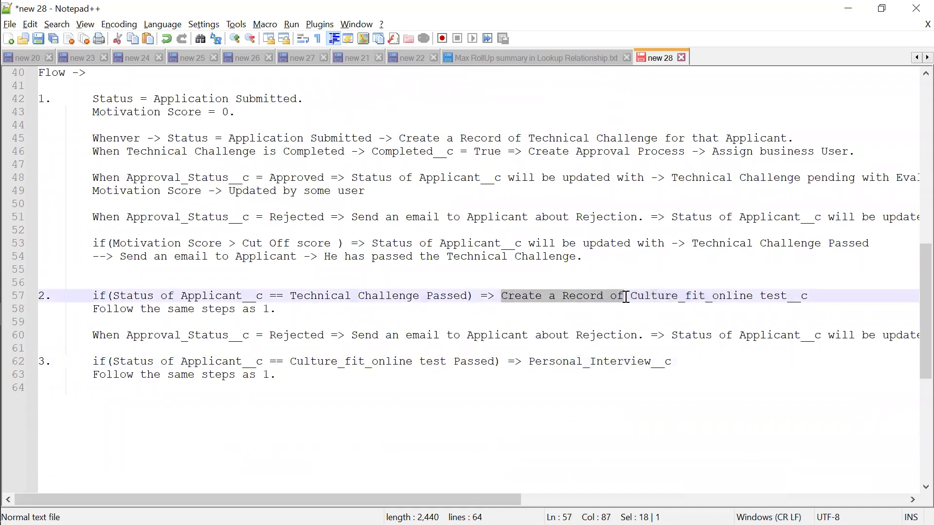
left_click(530, 364)
key("ctrl+v")
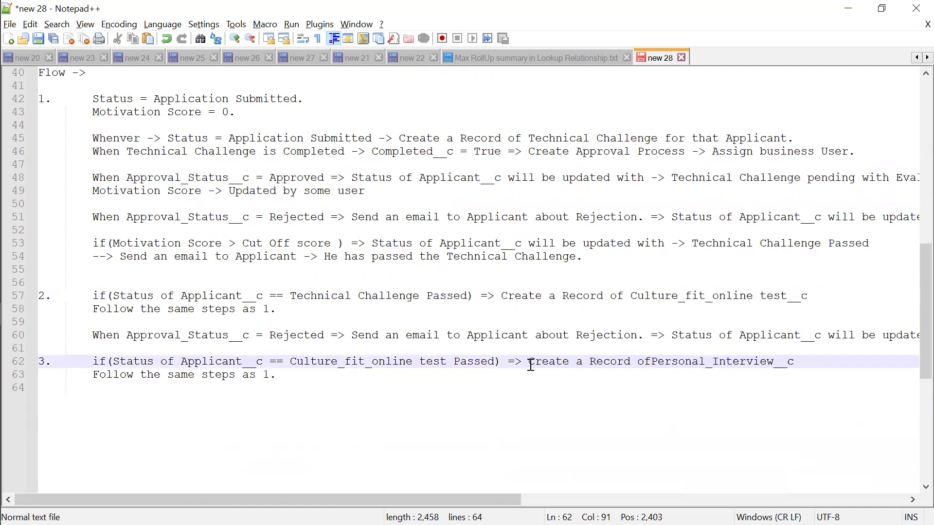
Step: Duplicate item 2's "When Approval_Status__c = Rejected" line at the end of flow item 3, separated by a blank line
scroll(531, 365, "down", 1)
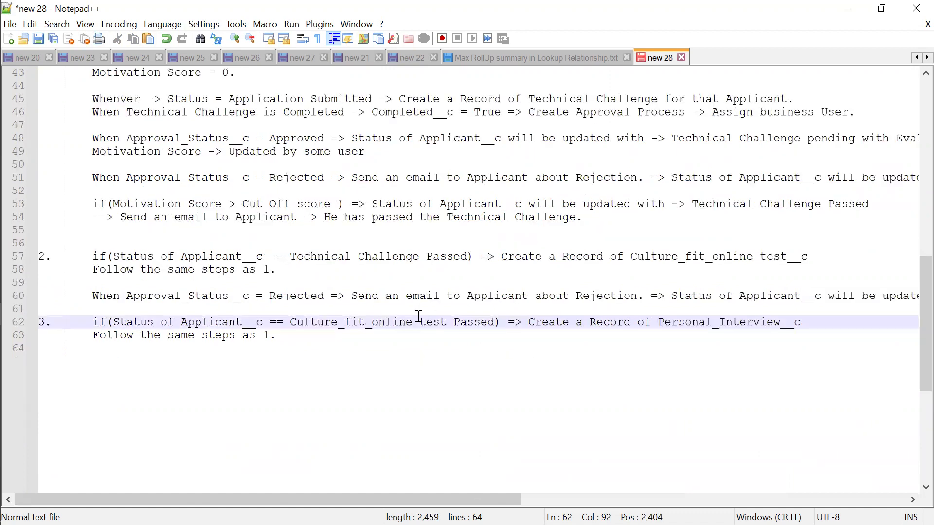
left_click_drag(92, 296, 918, 310)
key("ctrl+c")
left_click(344, 354)
key("ctrl+v")
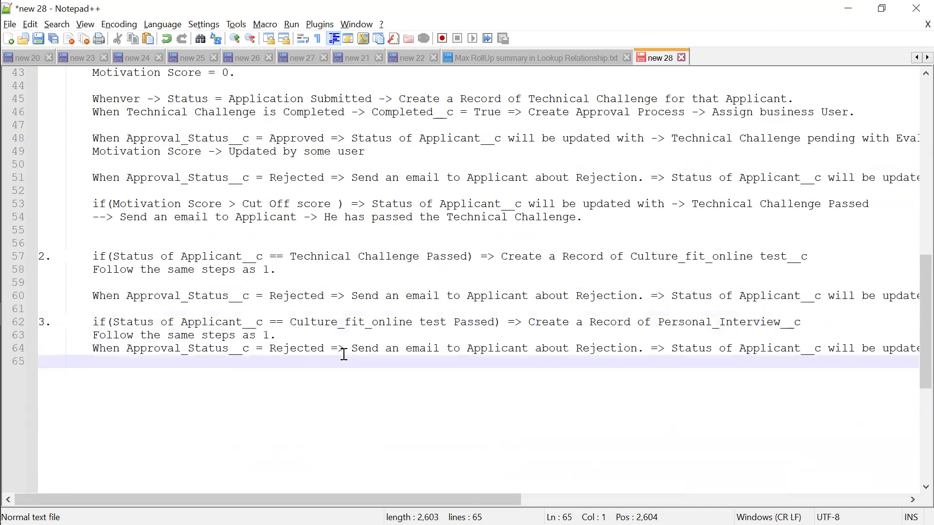
left_click(91, 348)
key("Return")
scroll(276, 409, "down", 1)
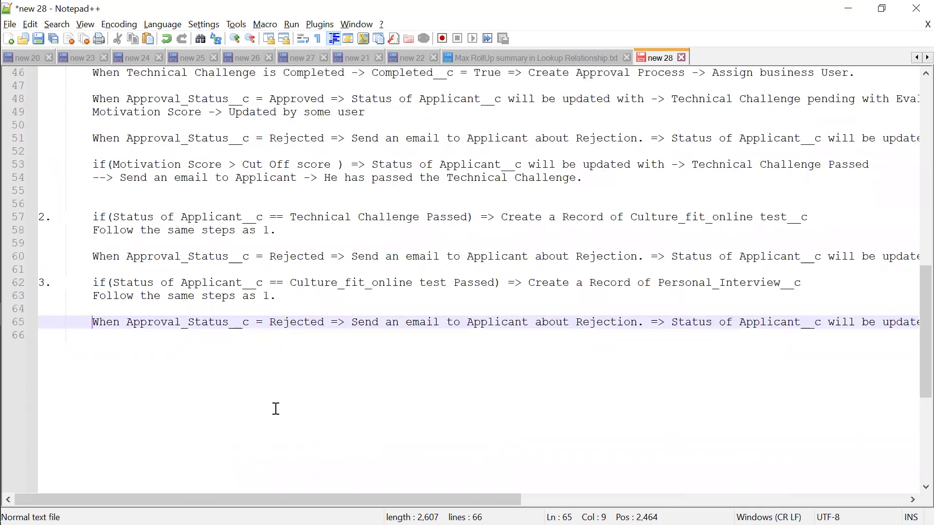
Step: Review the selection phases, task list and design considerations in the assignment PDF open in the browser
key("alt+Tab")
scroll(367, 369, "down", 2)
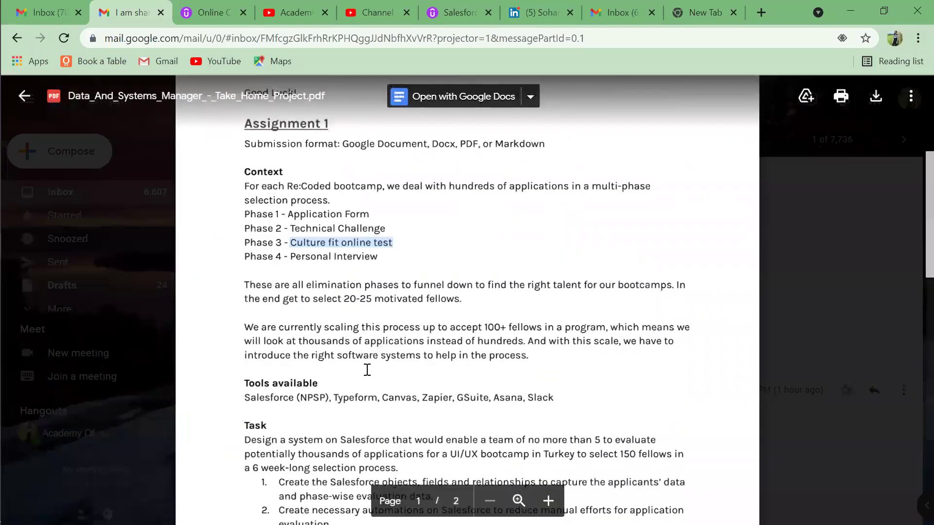
scroll(367, 370, "down", 2)
scroll(367, 369, "up", 2)
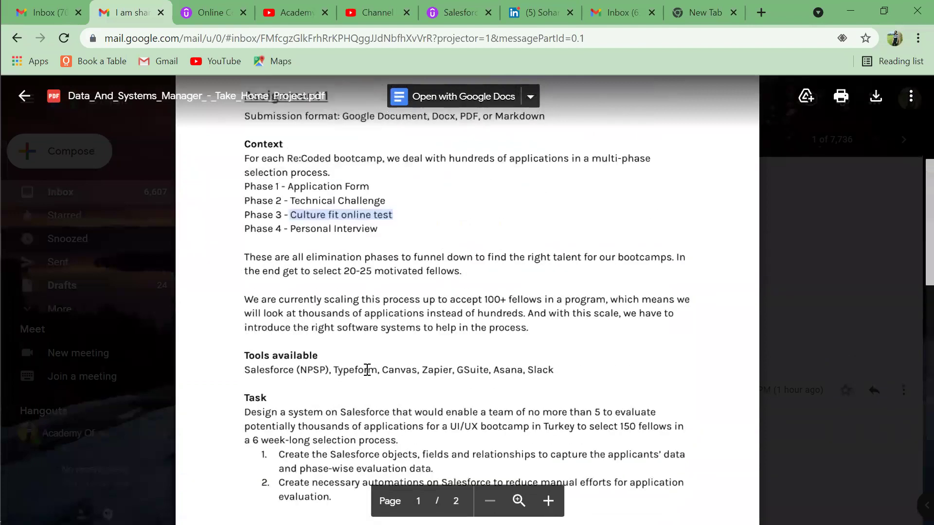
scroll(367, 370, "down", 3)
scroll(367, 370, "down", 3)
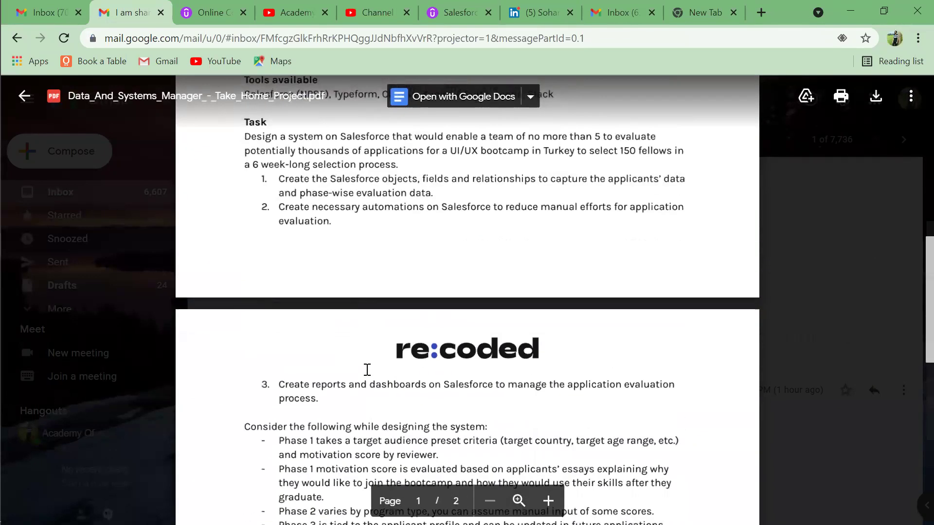
scroll(367, 369, "down", 1)
scroll(359, 360, "down", 1)
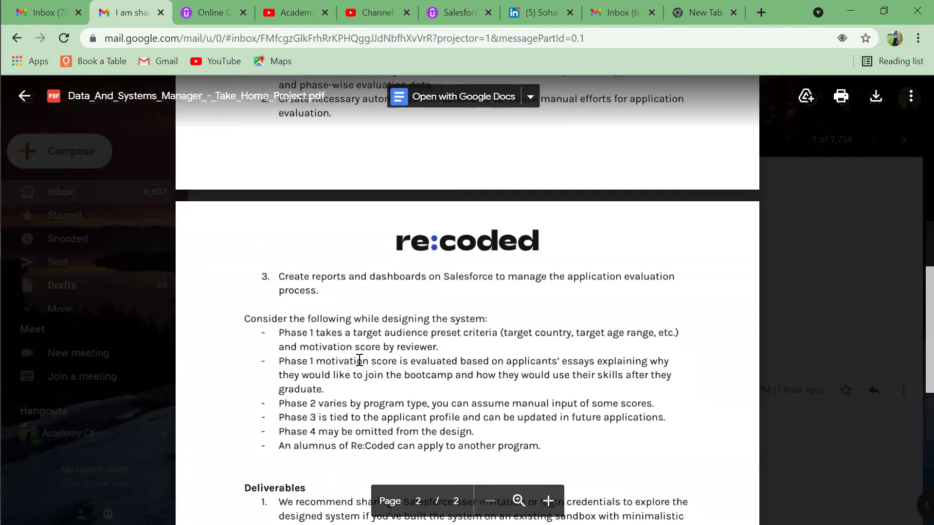
Step: Switch back to Notepad++ and add the heading "Reports ->" below flow item 3, leaving two blank lines before it
key("alt+Tab")
key("Return")
key("Return")
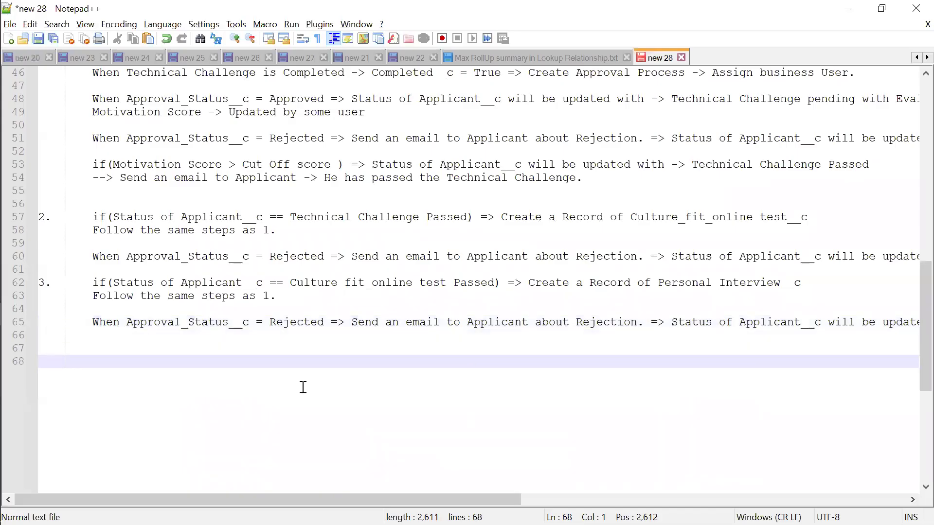
type("Rwports")
key("BackSpace")
key("BackSpace")
key("BackSpace")
key("BackSpace")
key("BackSpace")
key("BackSpace")
key("BackSpace")
type("eports")
key("BackSpace")
key("BackSpace")
key("BackSpace")
type("ts ->")
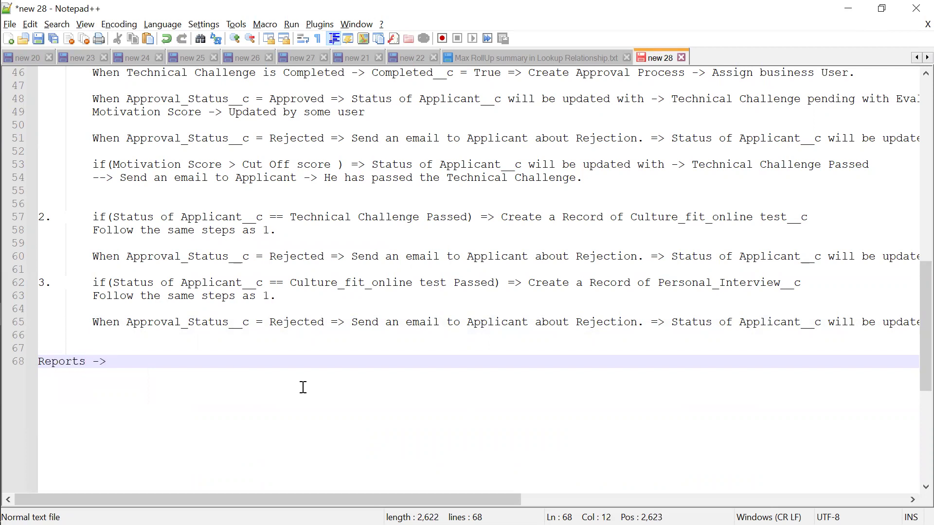
Step: Add the line "Displays the status of the Applicants" directly under the Reports heading
key("Return")
type("Diap")
key("BackSpace")
key("BackSpace")
type("splays the stats")
key("BackSpace")
type("u")
key("BackSpace")
type("us of the Applica")
key("Return")
type("s")
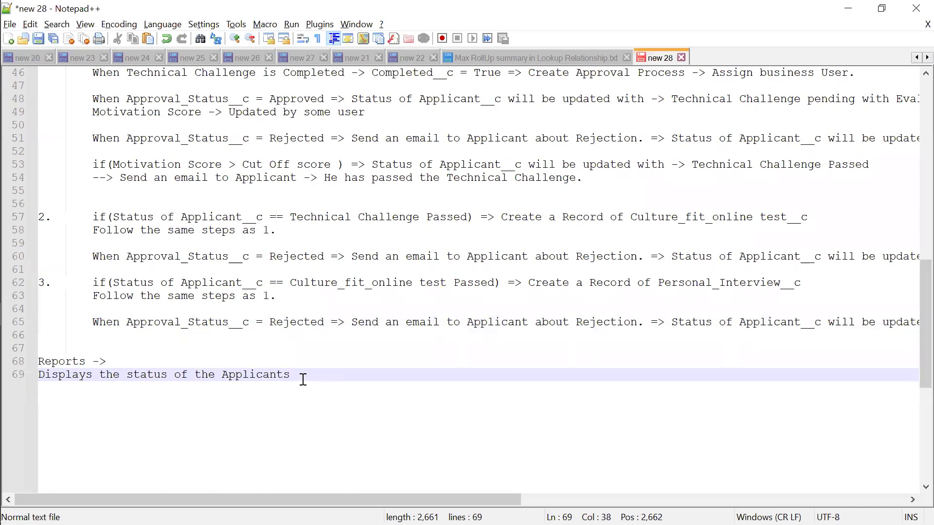
Step: Insert a blank line and "Create Report Type for Applicant__c" between the Reports heading and its description line
left_click(307, 356)
key("Return")
key("Return")
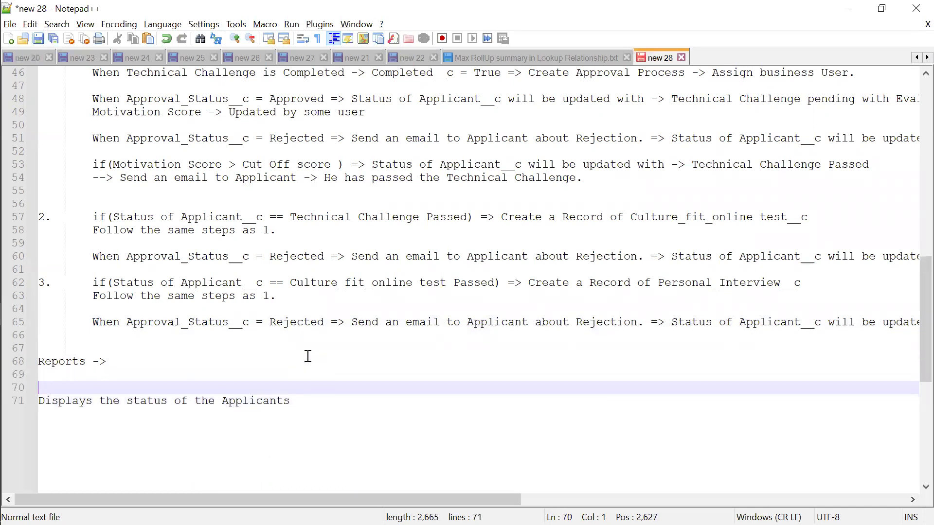
type("Report")
key("BackSpace")
key("BackSpace")
key("BackSpace")
key("BackSpace")
key("BackSpace")
key("BackSpace")
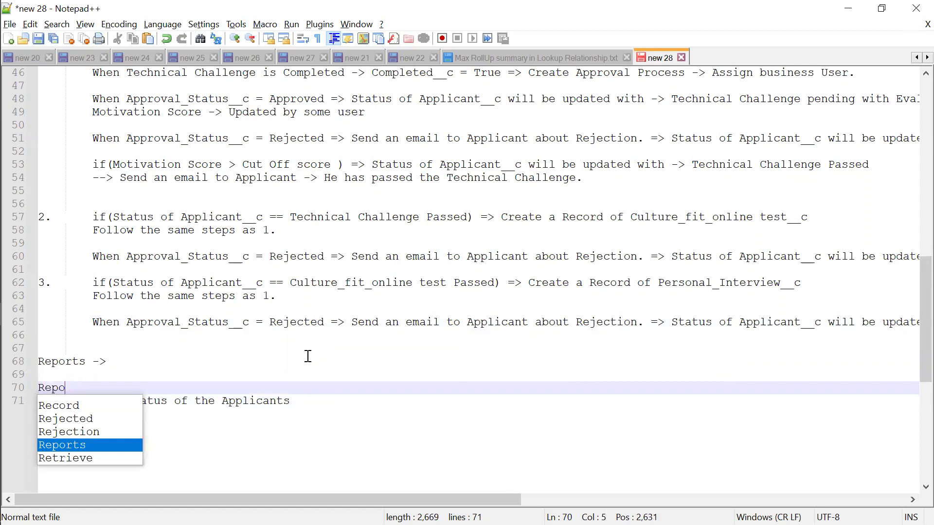
type("Create")
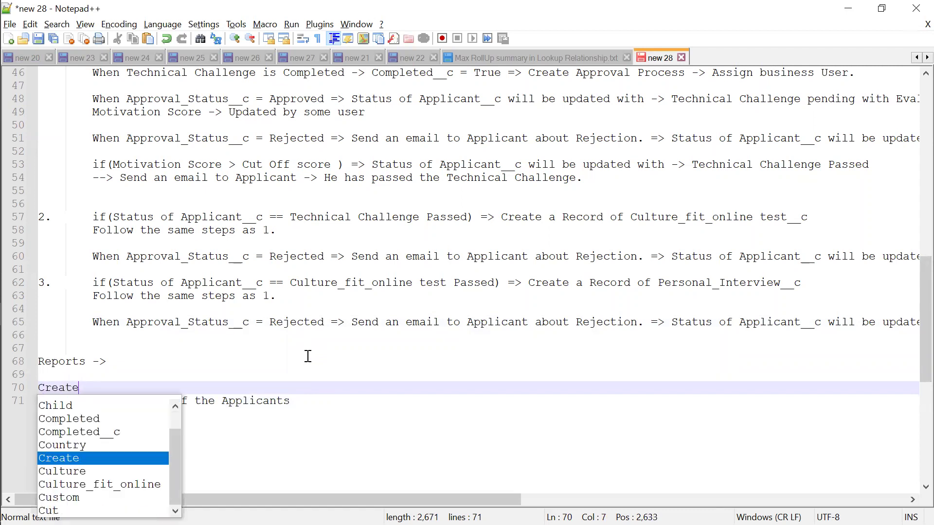
type(" Report ")
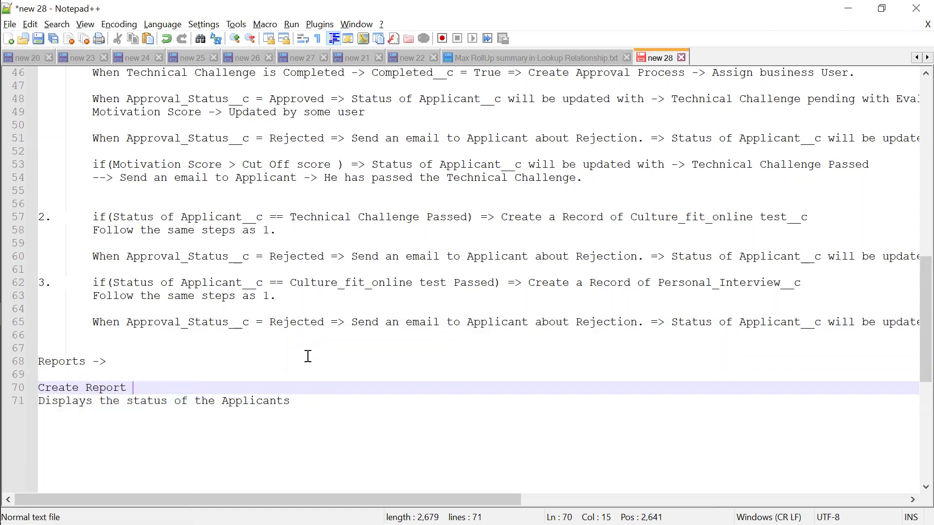
type("Type f")
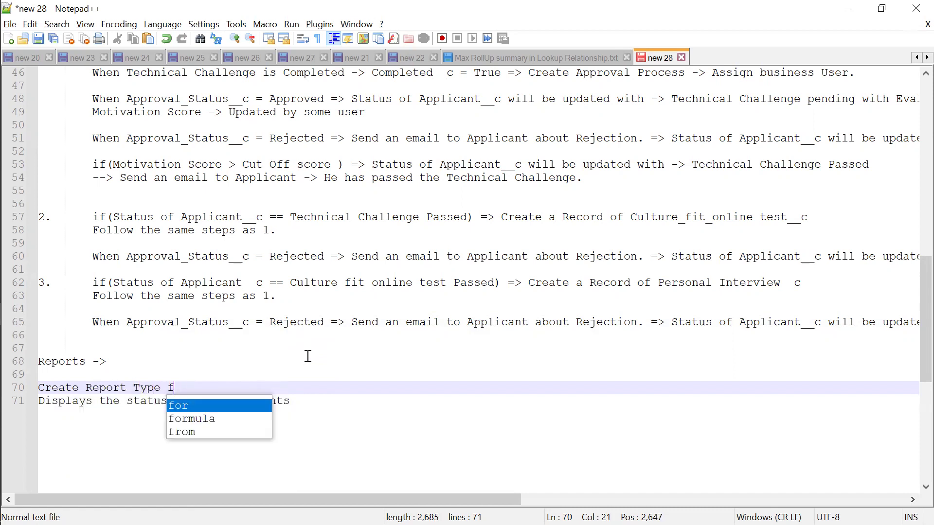
type("or Ap")
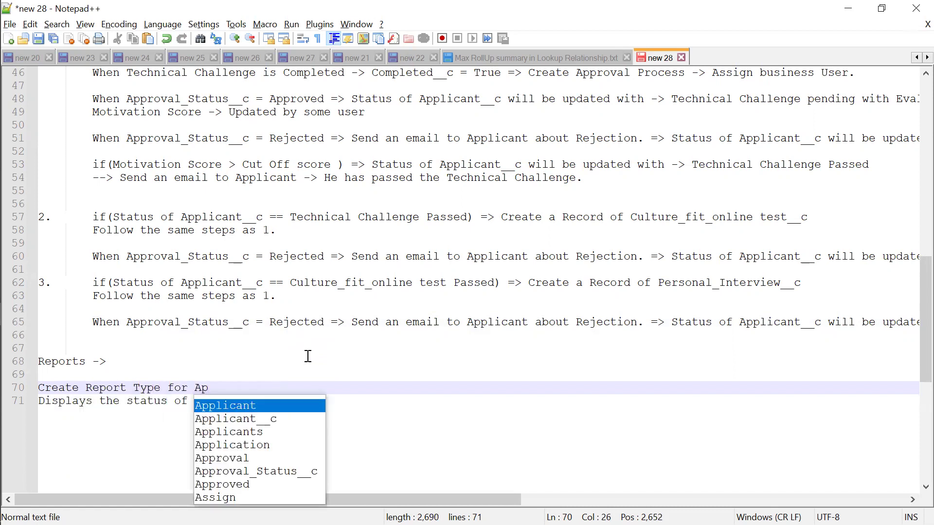
key("Down")
key("Return")
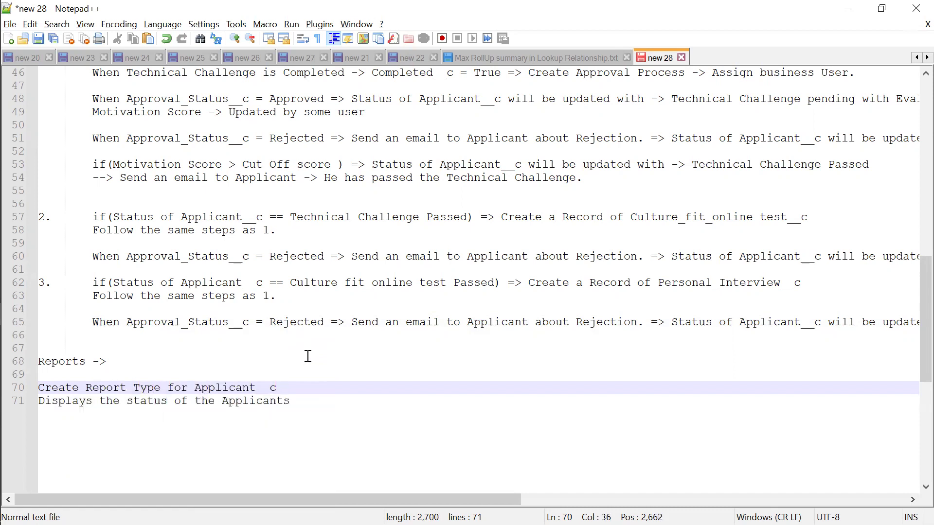
Step: Check the reports requirement and design considerations in the assignment PDF against the flow and reports sections of the notes
left_click(312, 402)
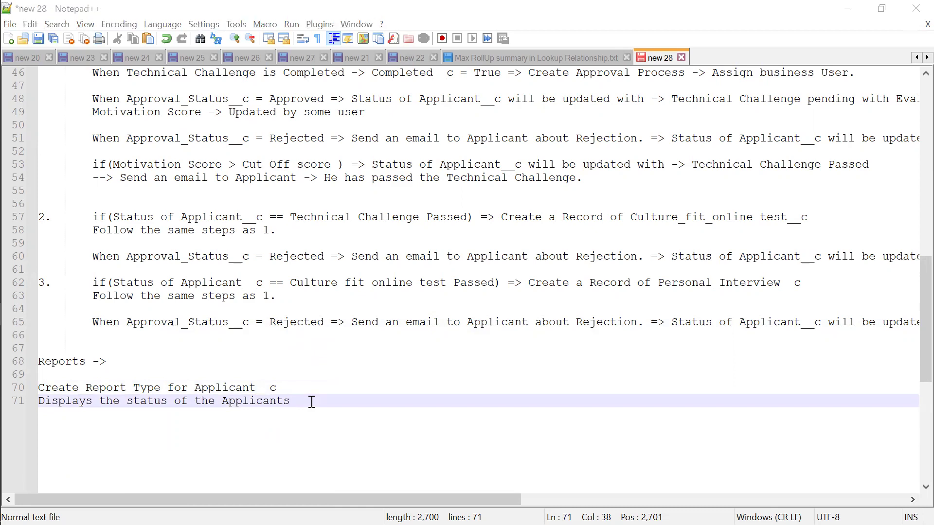
key("alt+Tab")
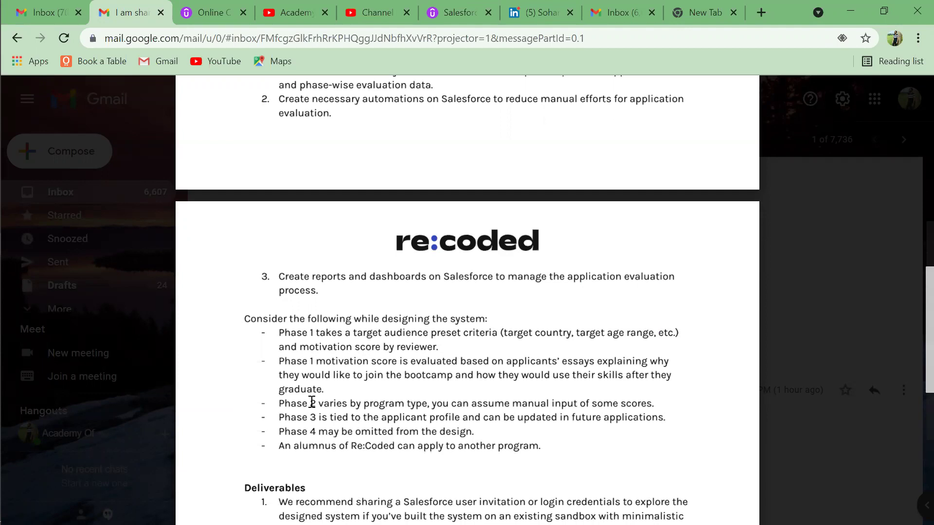
key("alt+Tab")
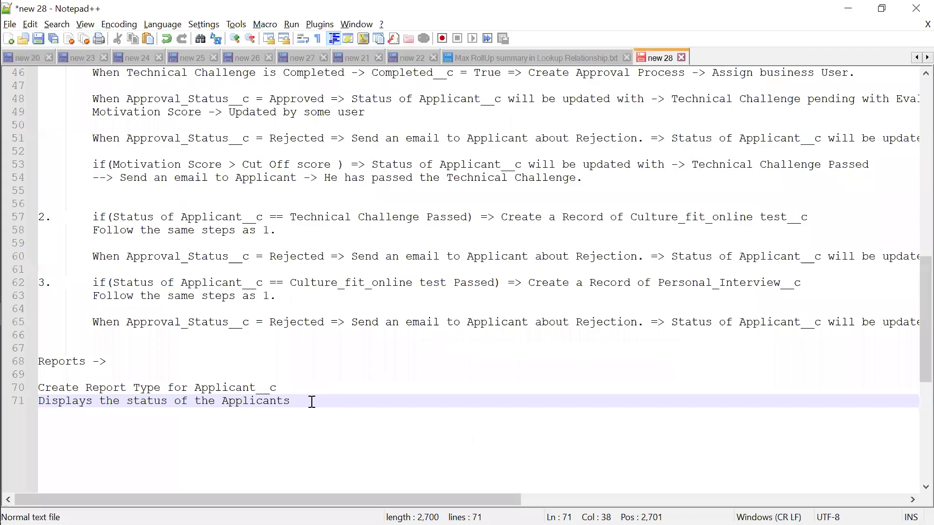
scroll(312, 402, "up", 6)
scroll(312, 402, "down", 4)
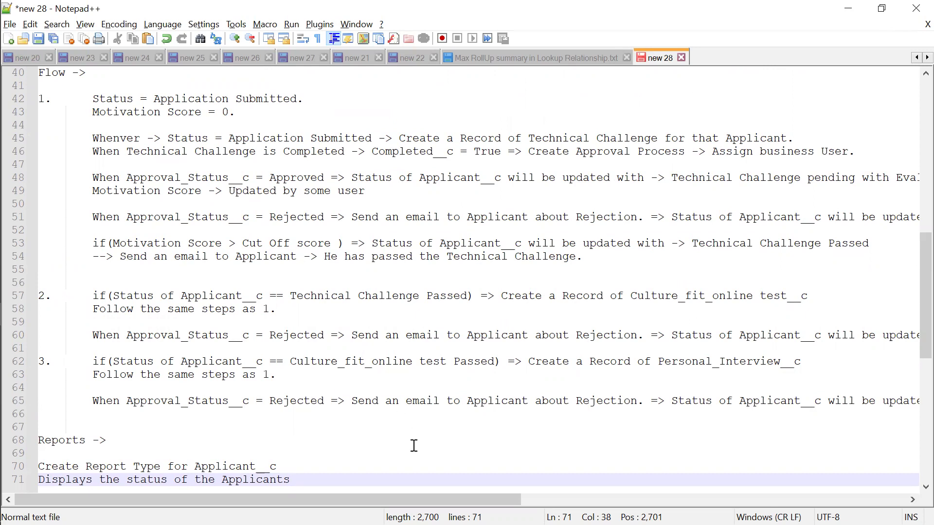
scroll(414, 446, "up", 1)
scroll(413, 446, "down", 1)
scroll(413, 446, "down", 1)
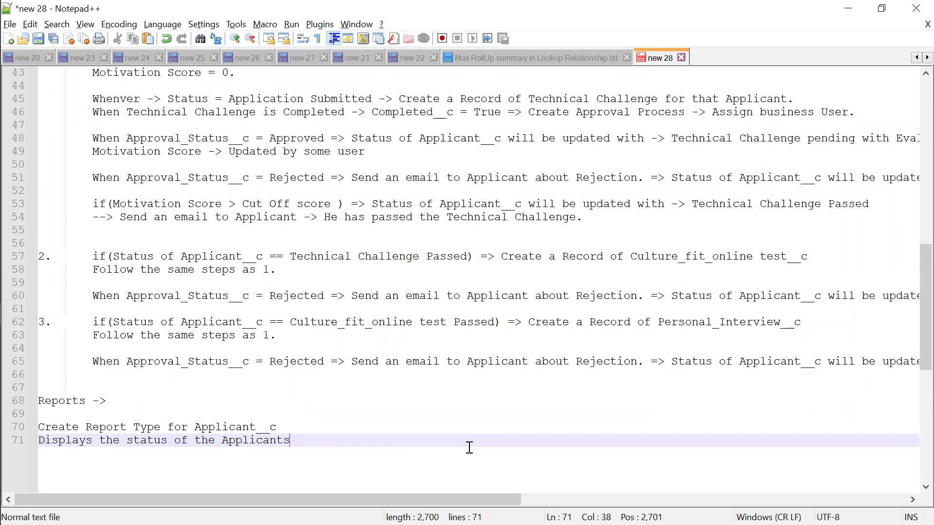
Step: Switch to the assignment PDF in the browser and examine the Deliverables section and Assignment 2
key("alt+Tab")
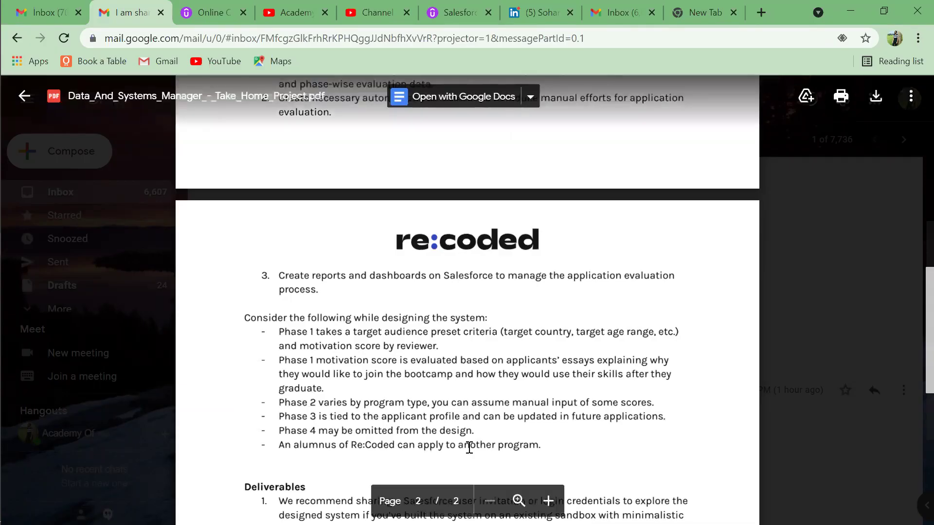
scroll(469, 447, "down", 6)
scroll(469, 447, "down", 3)
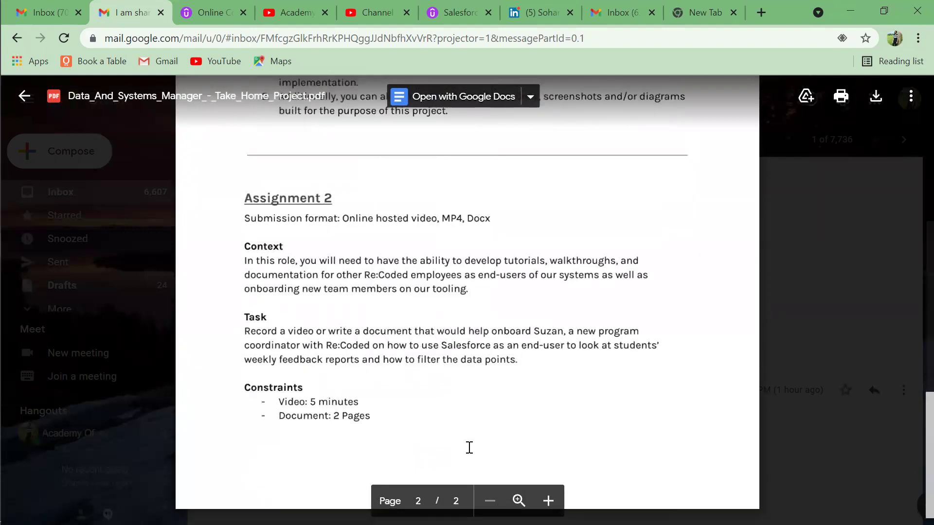
scroll(469, 447, "up", 1)
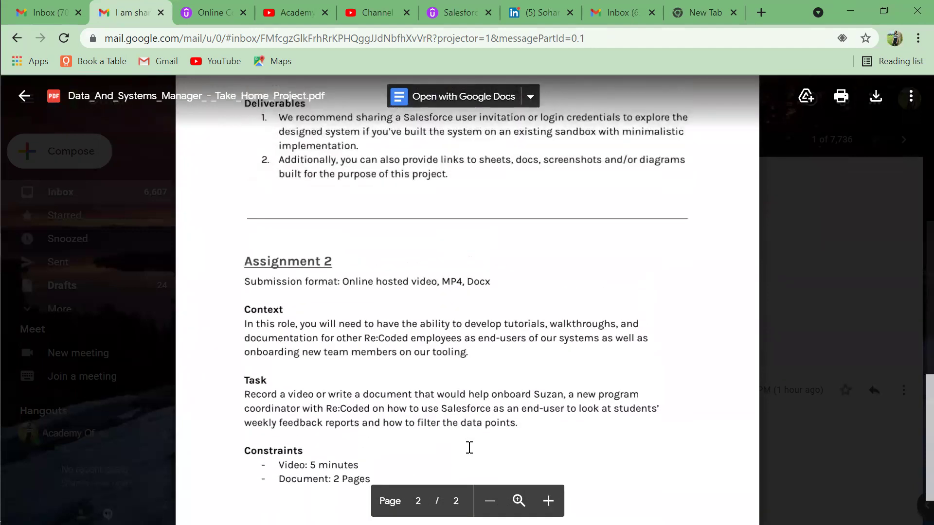
scroll(468, 447, "up", 2)
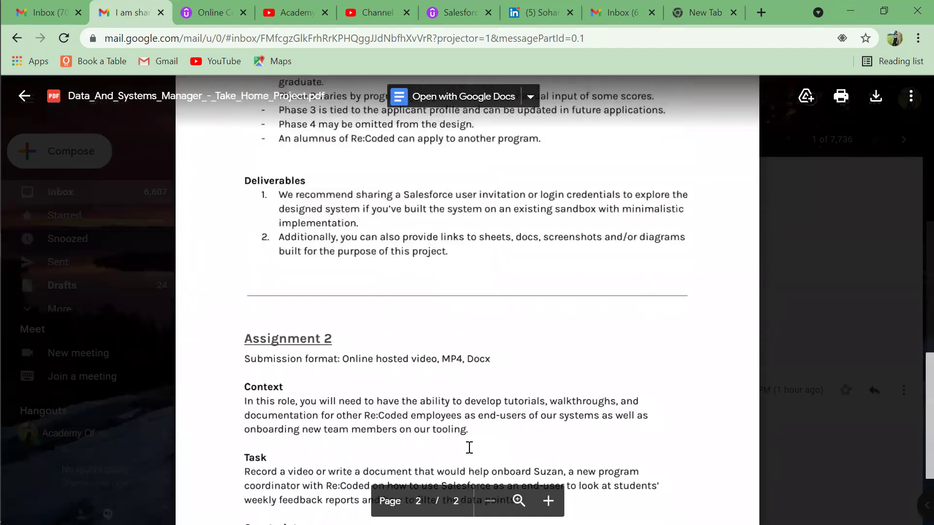
scroll(469, 447, "down", 1)
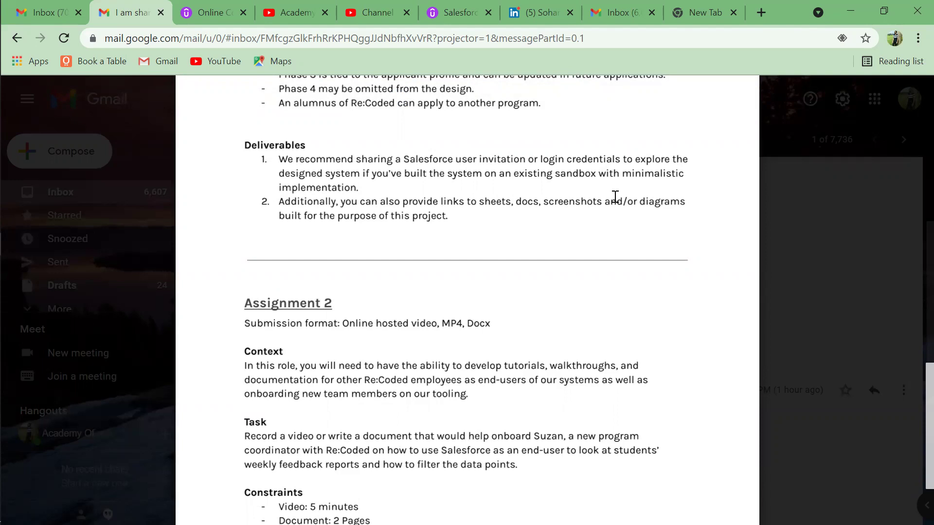
Step: Return to the notes in Notepad++ and look over the drafted design, from the Applicant__c fields to the reports section
key("alt+Tab")
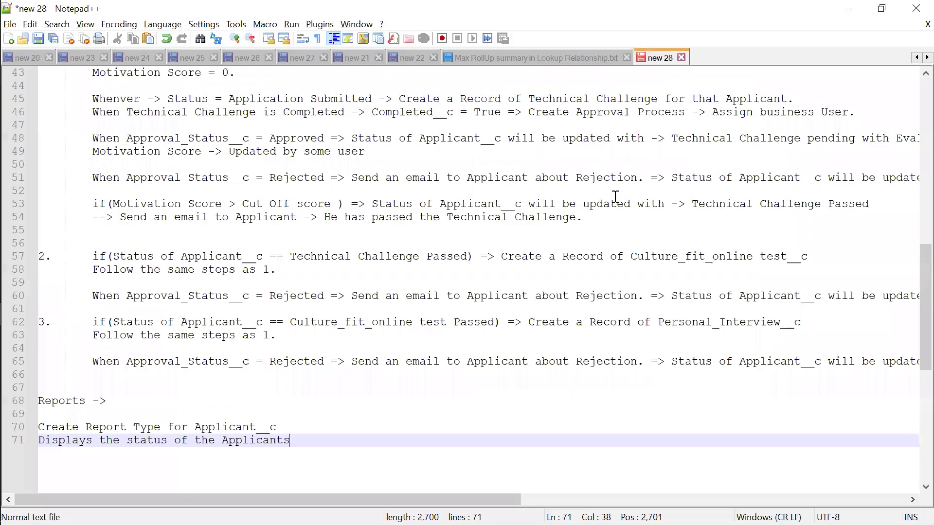
scroll(615, 196, "up", 6)
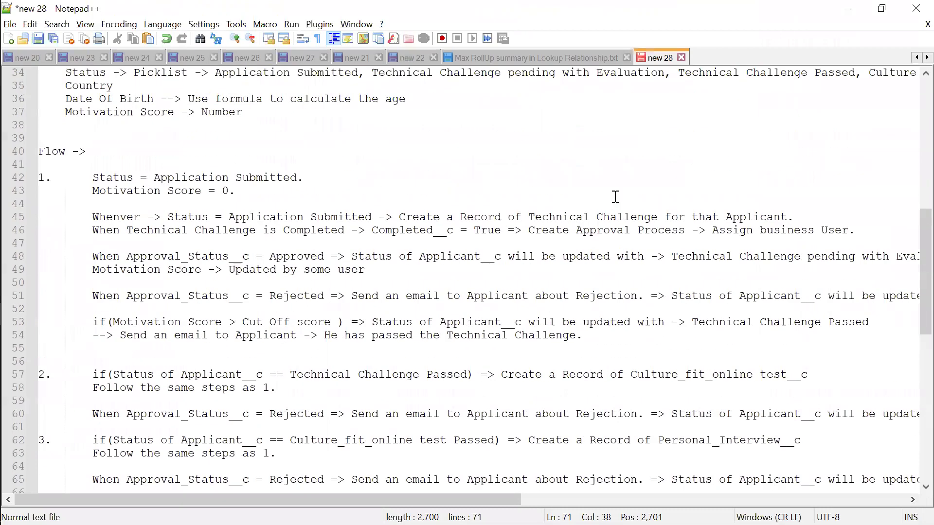
scroll(615, 197, "down", 11)
scroll(615, 196, "up", 19)
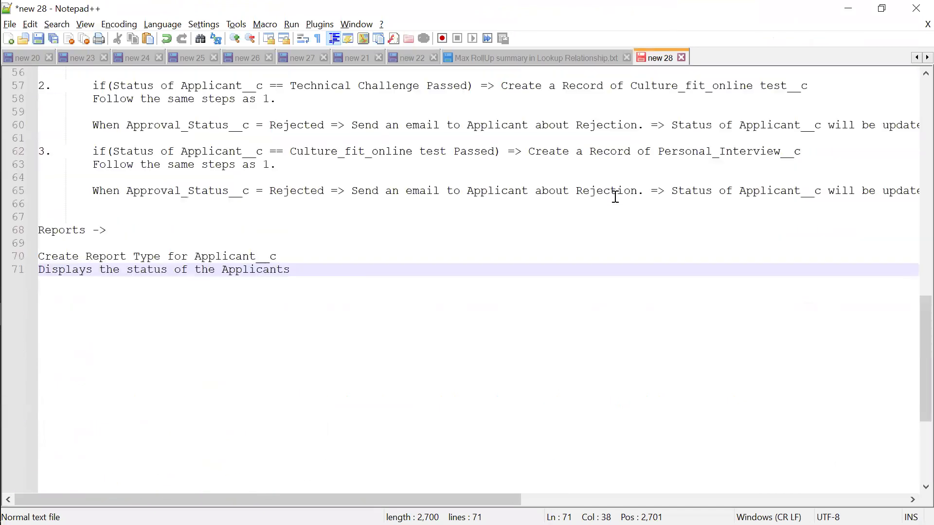